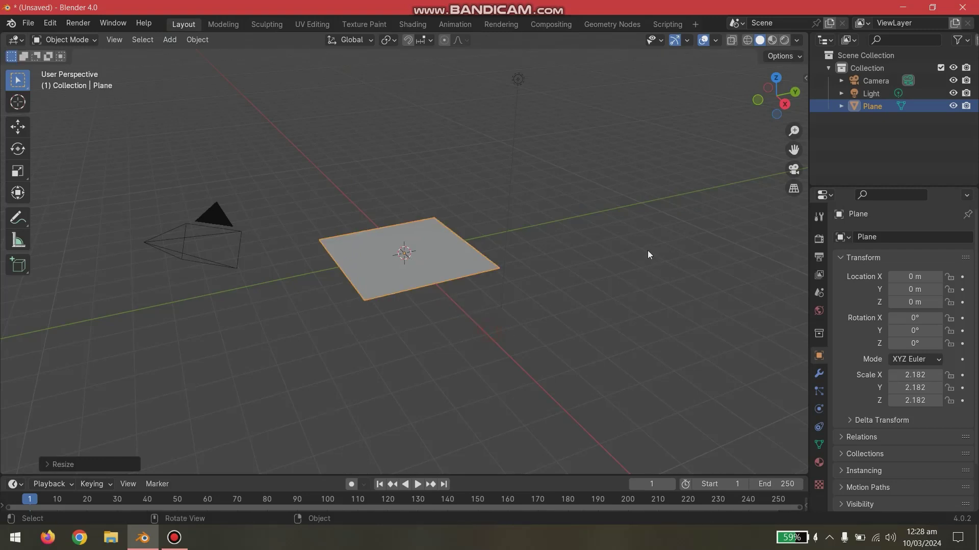
Raise the plane along the Z axis to a height of about 5.15 m
{"action": "key", "text": "g"}
{"action": "key", "text": "z"}
{"action": "left_click", "coordinate": [614, 86]}
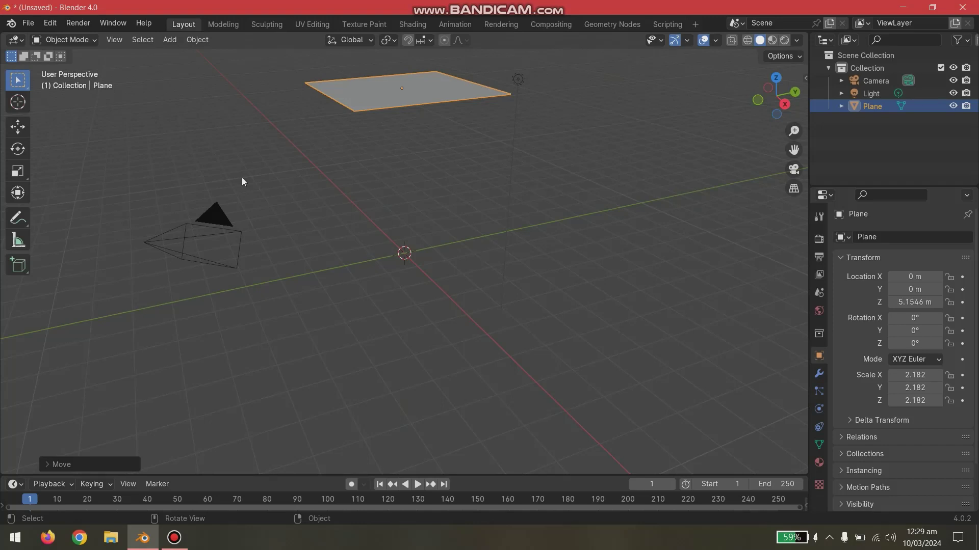
{"action": "left_click", "coordinate": [167, 40]}
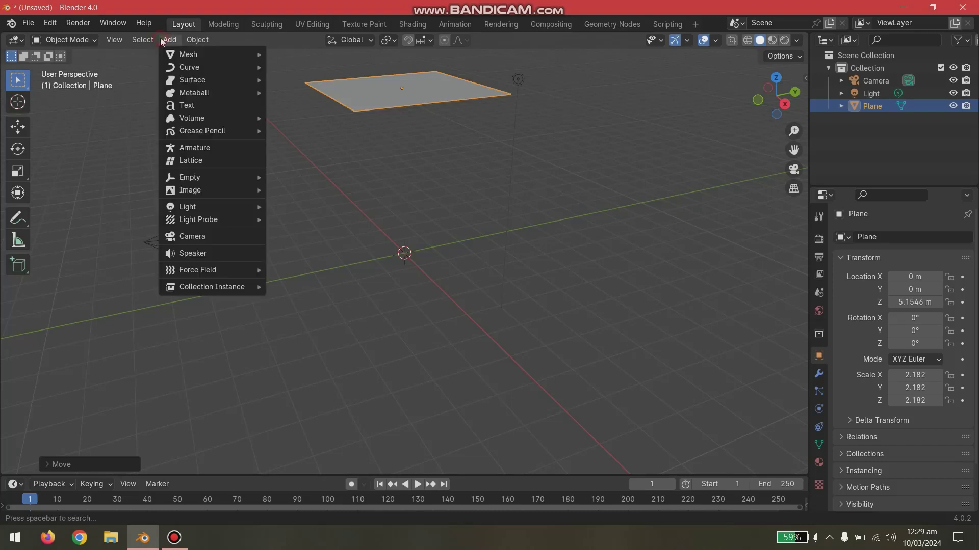
{"action": "mouse_move", "coordinate": [172, 54]}
{"action": "left_click", "coordinate": [285, 65]}
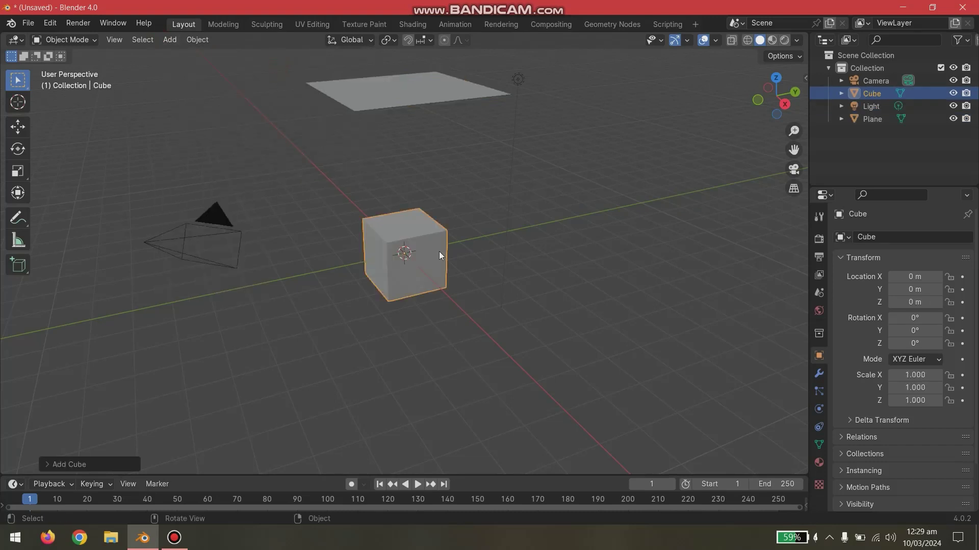
{"action": "key", "text": "Delete"}
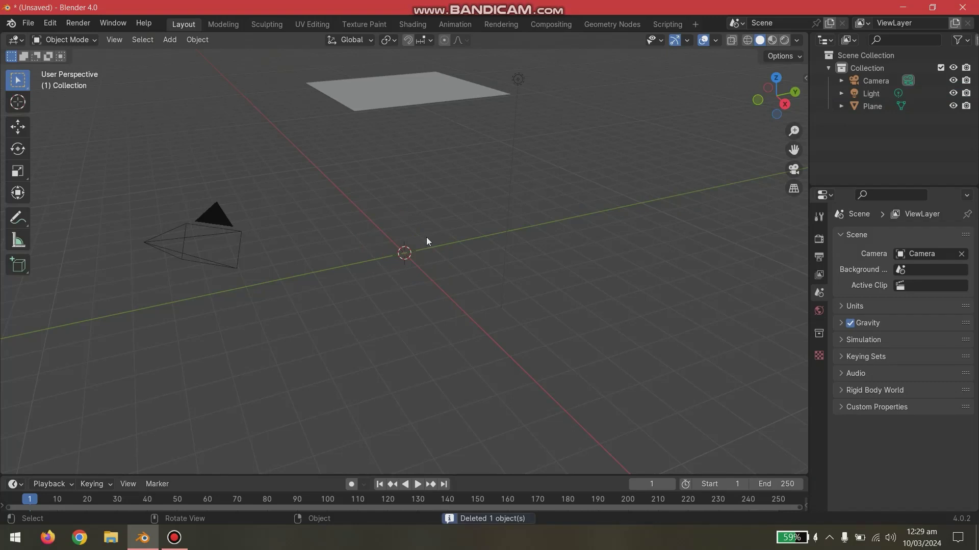
Add a cone mesh at the world origin and raise it along the Z axis to about 1.17 m
{"action": "left_click", "coordinate": [170, 39]}
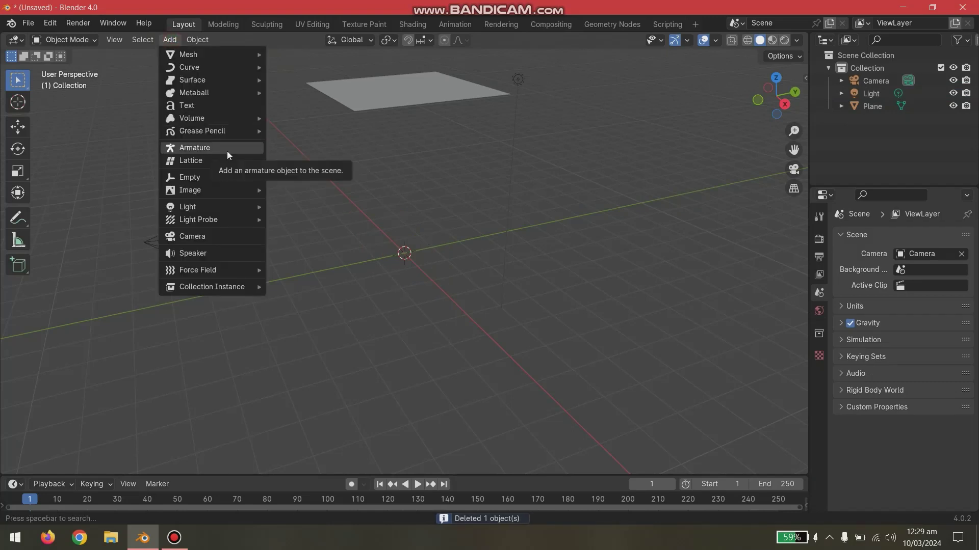
{"action": "mouse_move", "coordinate": [243, 52]}
{"action": "left_click", "coordinate": [314, 131]}
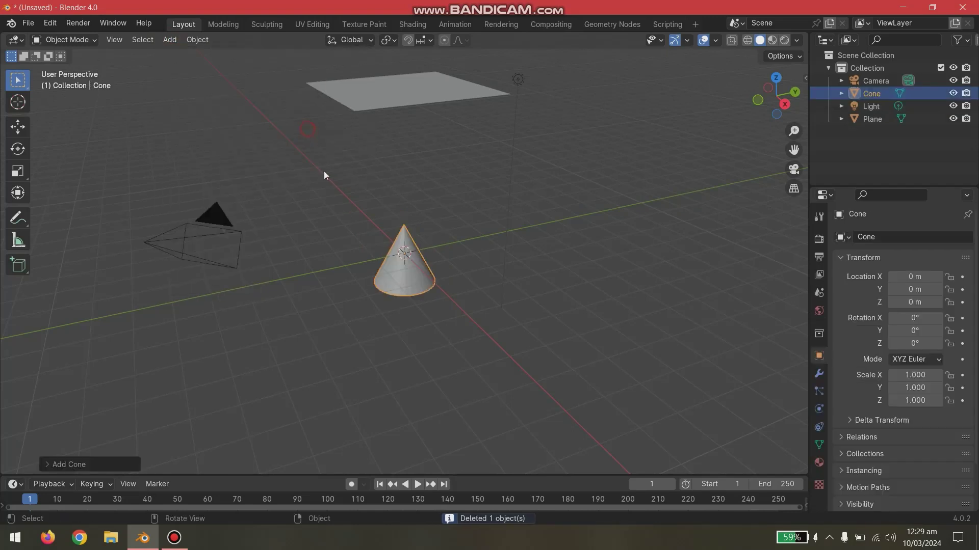
{"action": "key", "text": "g"}
{"action": "key", "text": "z"}
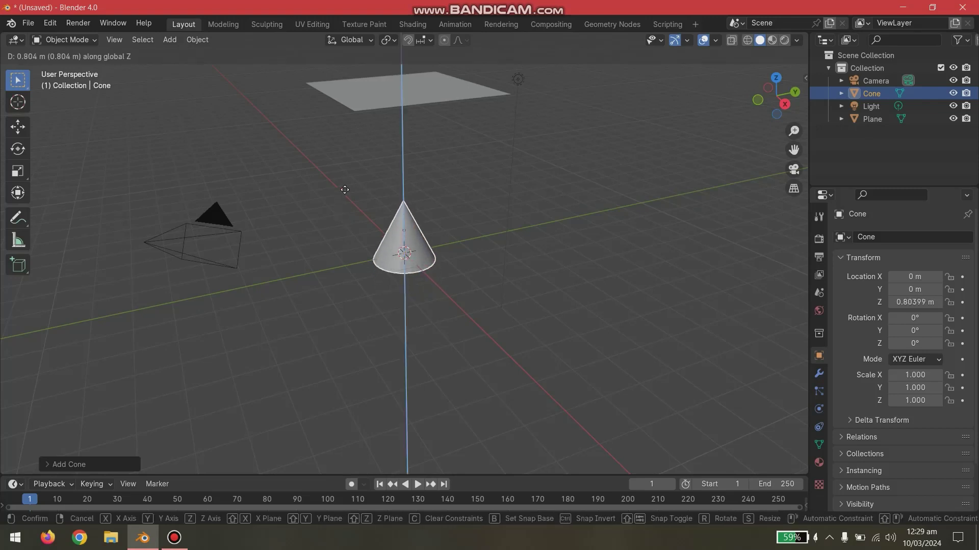
{"action": "left_click", "coordinate": [345, 185]}
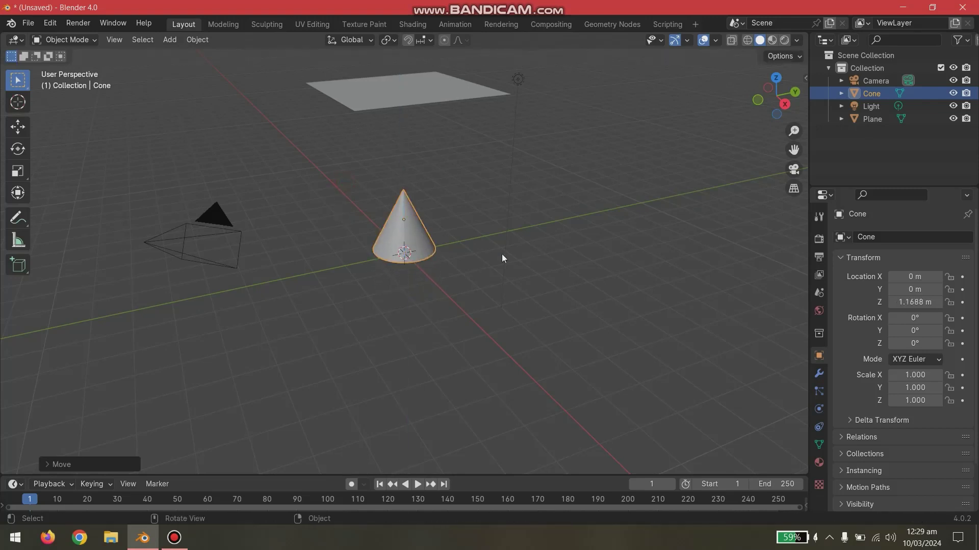
{"action": "left_click", "coordinate": [534, 225]}
{"action": "middle_click_drag", "start_coordinate": [561, 185], "coordinate": [459, 152]}
{"action": "left_click", "coordinate": [417, 113]}
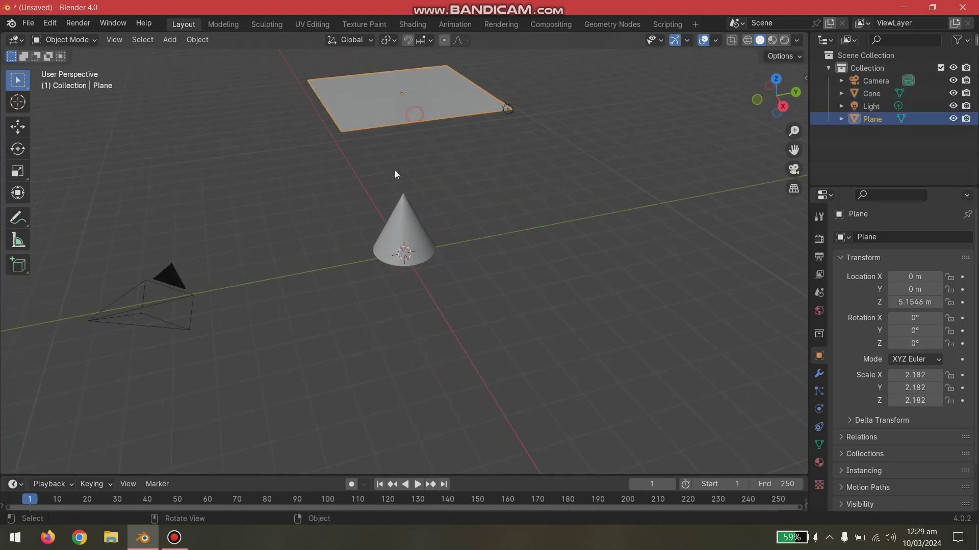
{"action": "left_click", "coordinate": [399, 249]}
{"action": "left_click", "coordinate": [415, 114]}
Add a Collision physics modifier to the cone and display its collision settings, including Softbody & Cloth
{"action": "left_click", "coordinate": [411, 232]}
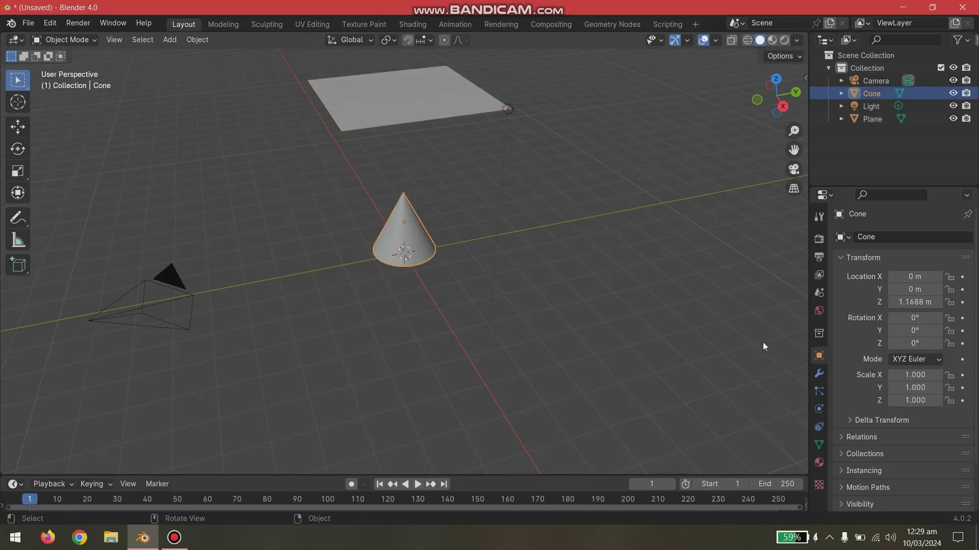
{"action": "left_click", "coordinate": [819, 373]}
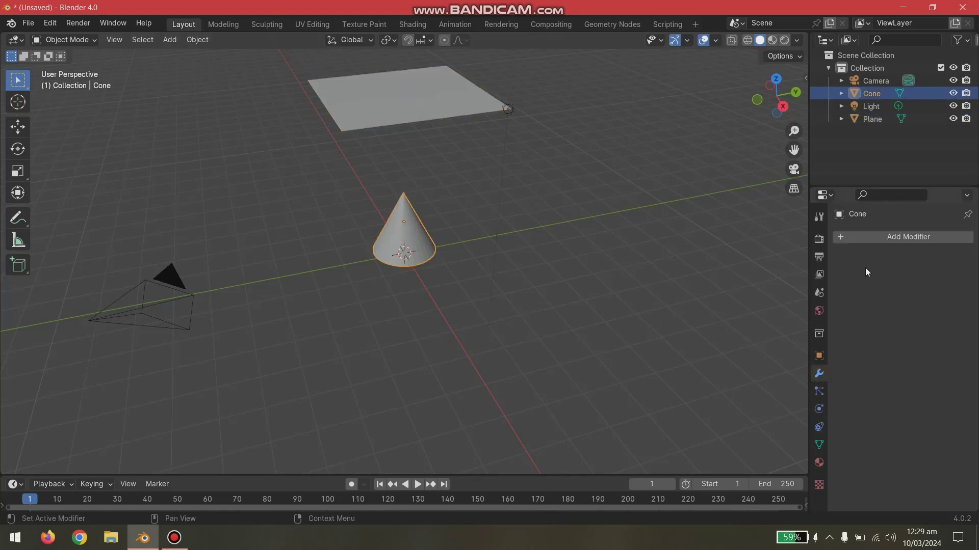
{"action": "left_click", "coordinate": [577, 264]}
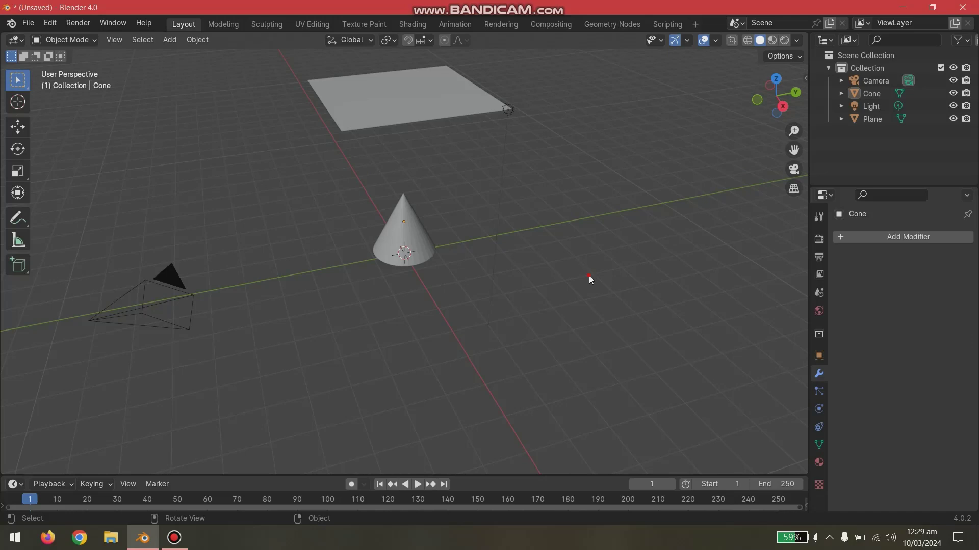
{"action": "left_click", "coordinate": [402, 231]}
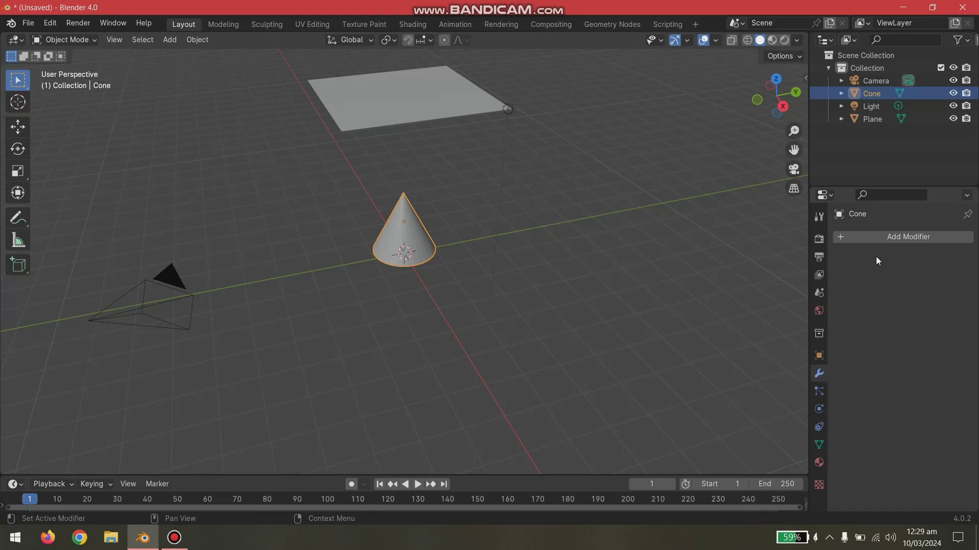
{"action": "left_click", "coordinate": [876, 238]}
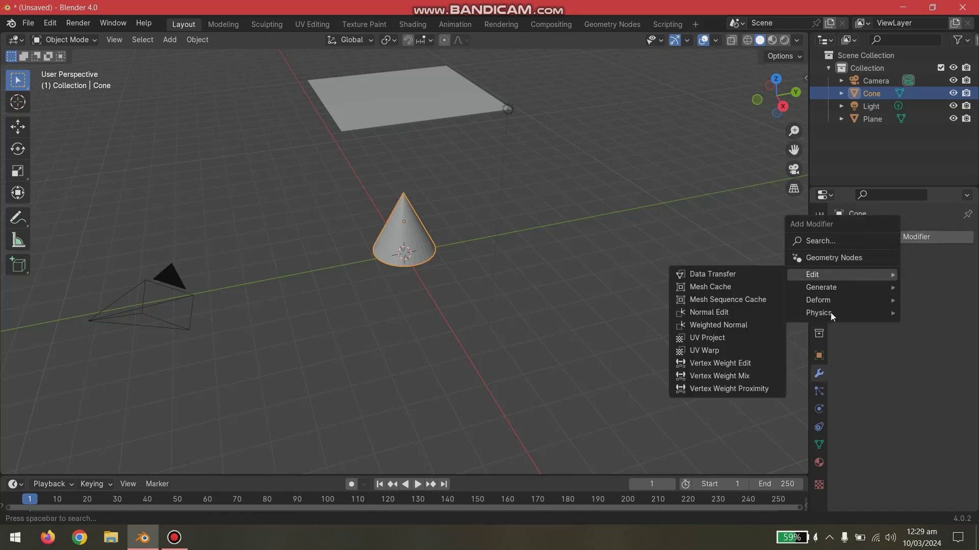
{"action": "mouse_move", "coordinate": [813, 314]}
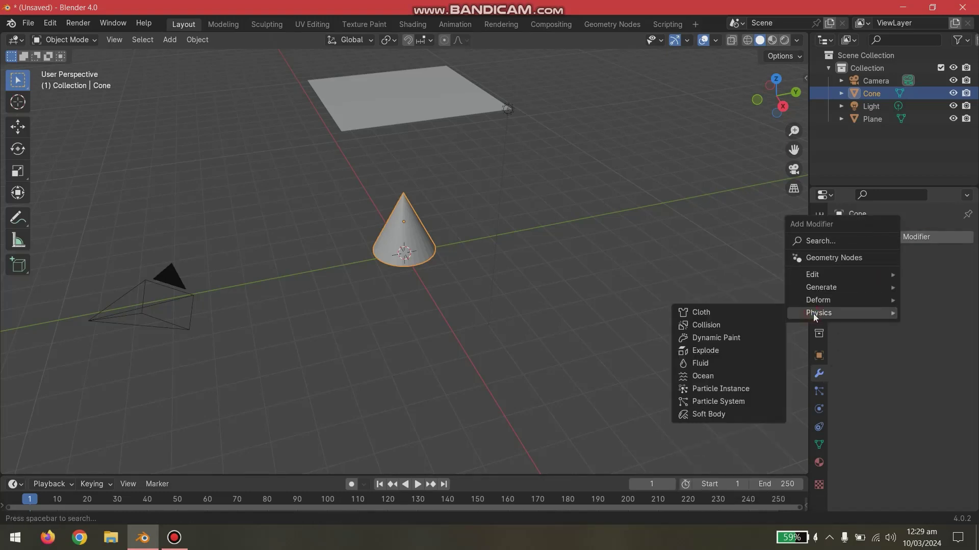
{"action": "left_click", "coordinate": [713, 325]}
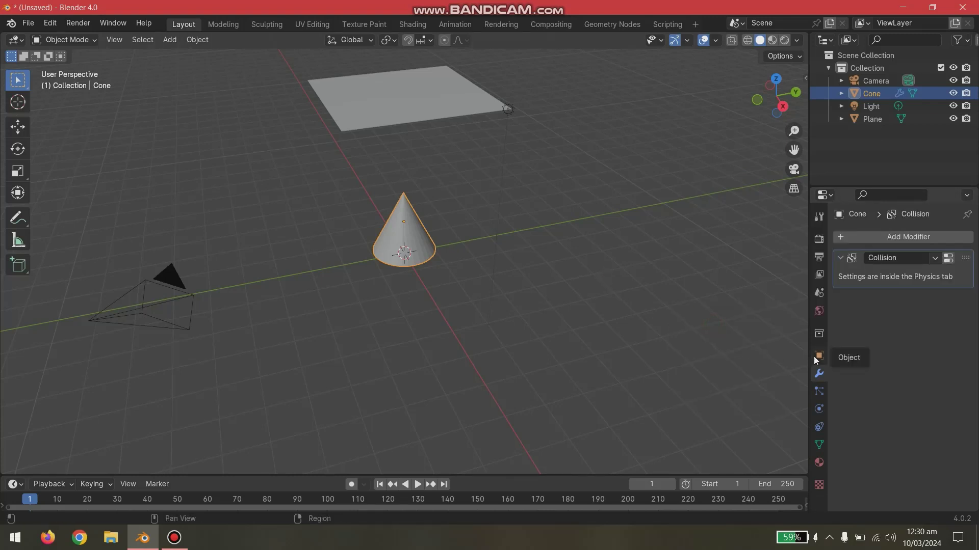
{"action": "left_click", "coordinate": [819, 409]}
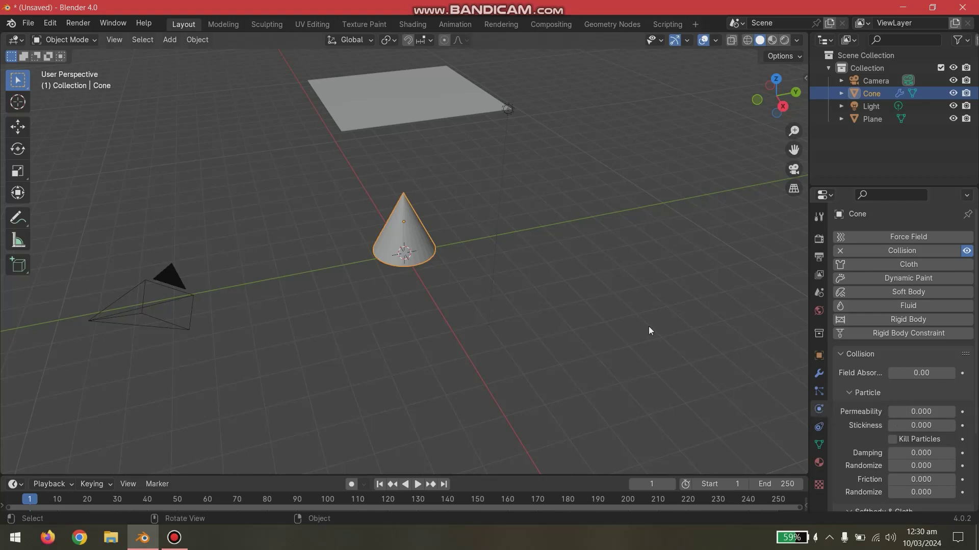
{"action": "scroll", "coordinate": [859, 363], "scroll_direction": "down", "scroll_amount": 5}
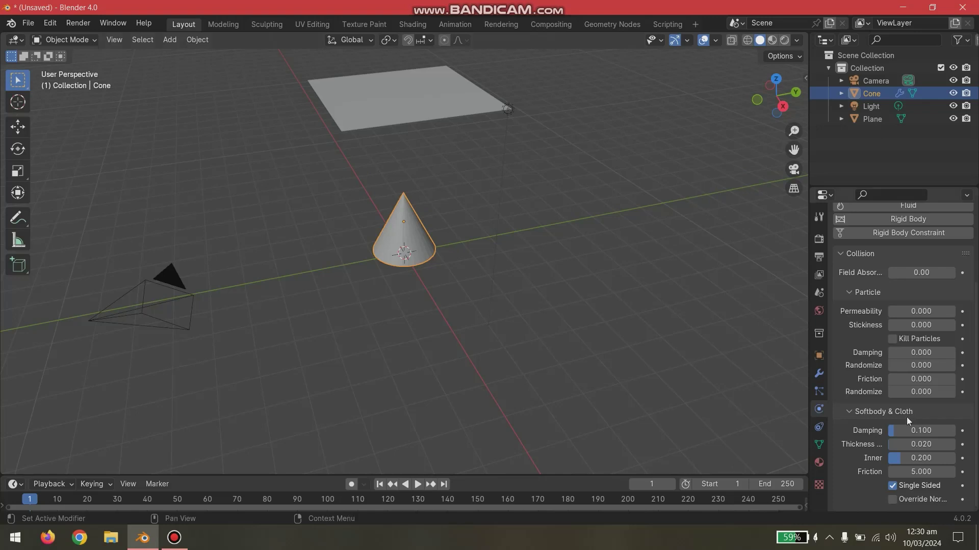
Play the animation briefly to check the plane's motion, stop it and return the timeline to frame 0
{"action": "left_click", "coordinate": [437, 212]}
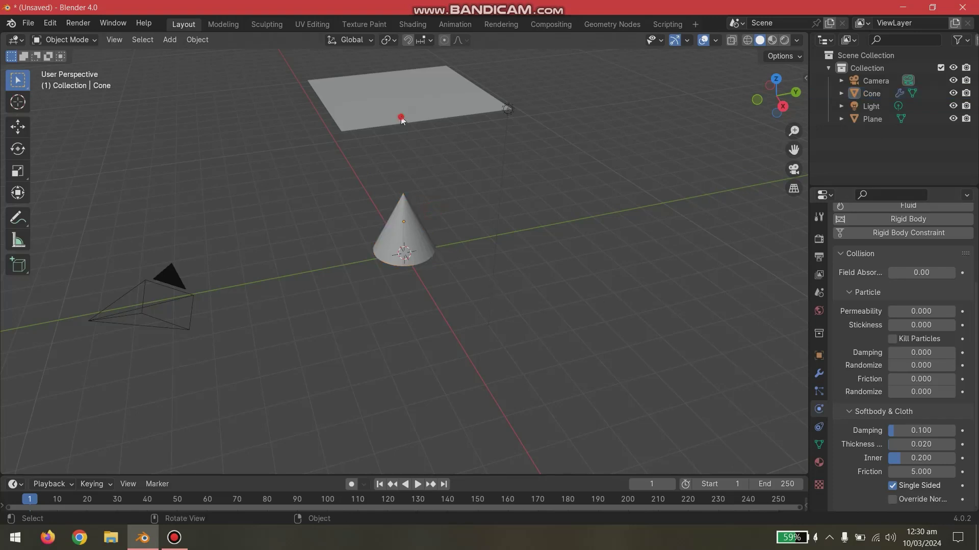
{"action": "left_click", "coordinate": [400, 116]}
{"action": "left_click", "coordinate": [378, 433]}
{"action": "left_click", "coordinate": [417, 485]}
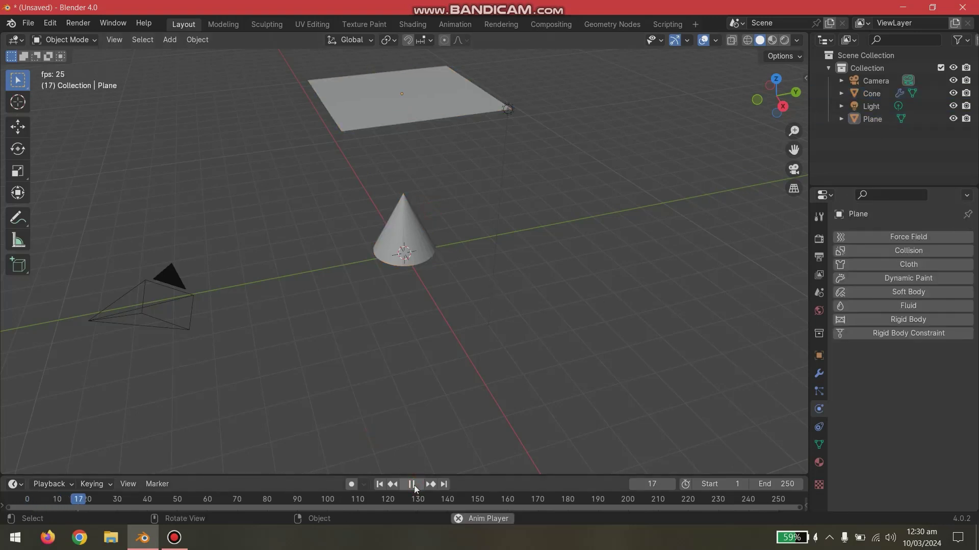
{"action": "left_click", "coordinate": [416, 486]}
{"action": "left_click_drag", "start_coordinate": [109, 501], "coordinate": [27, 502]}
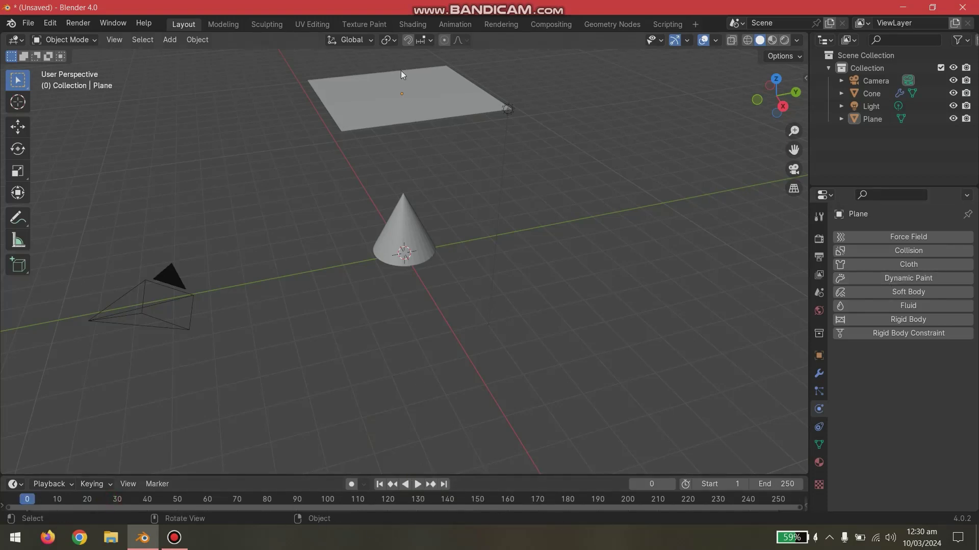
{"action": "left_click", "coordinate": [404, 88]}
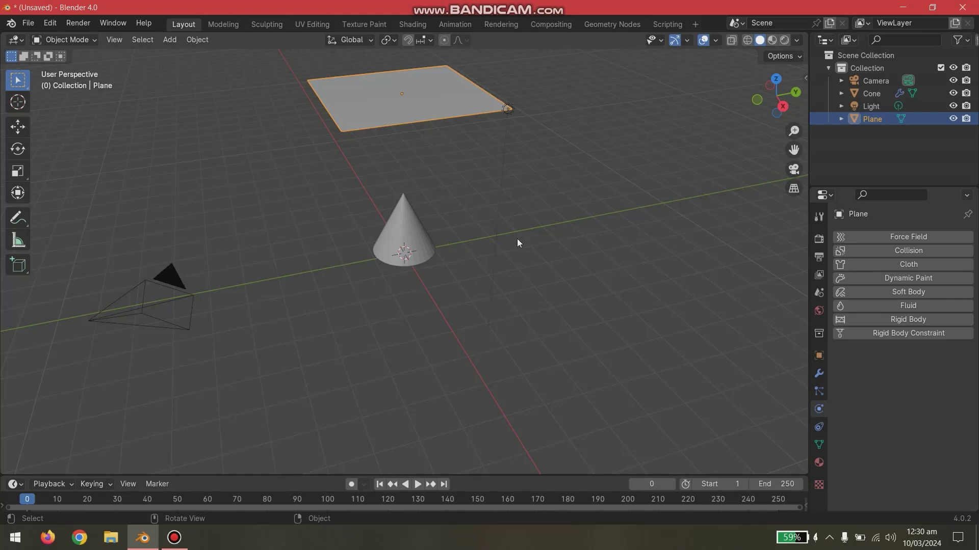
{"action": "left_click", "coordinate": [451, 182]}
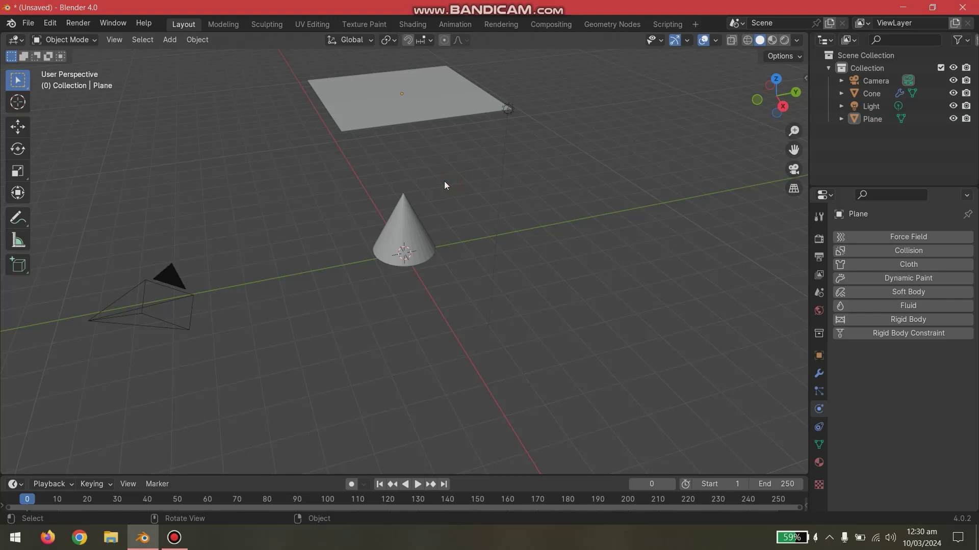
{"action": "left_click", "coordinate": [445, 109]}
{"action": "left_click", "coordinate": [409, 212]}
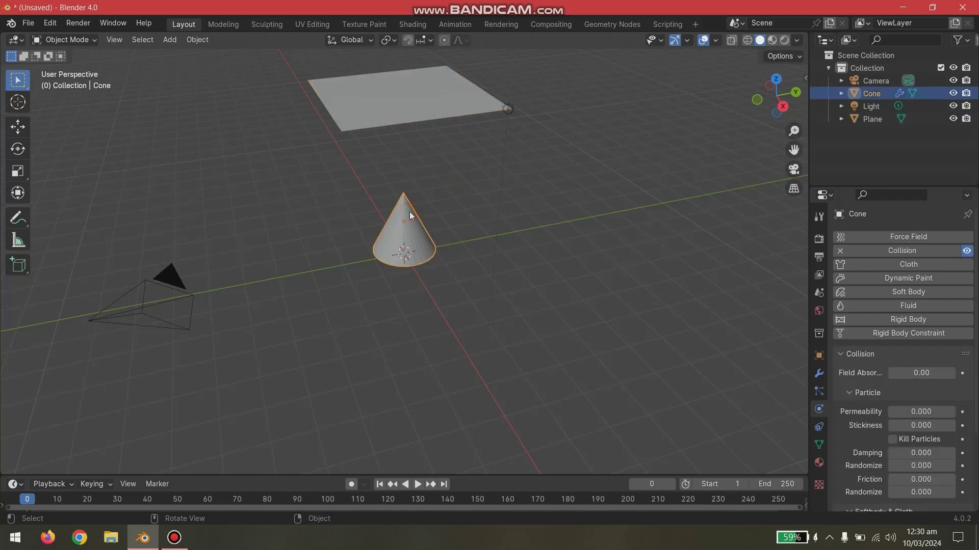
{"action": "left_click", "coordinate": [443, 122]}
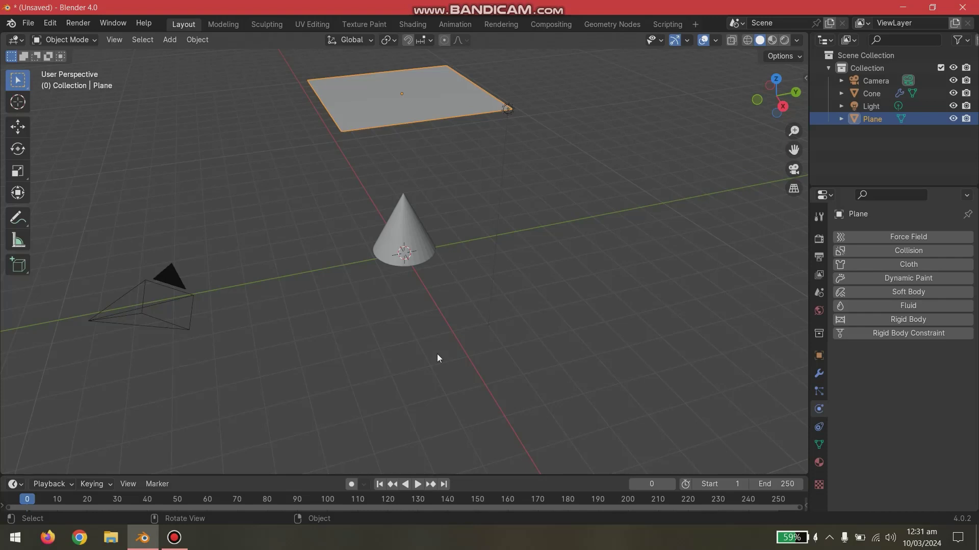
{"action": "left_click", "coordinate": [570, 127]}
Enable Cloth physics on the plane above the cone
{"action": "left_click", "coordinate": [424, 95]}
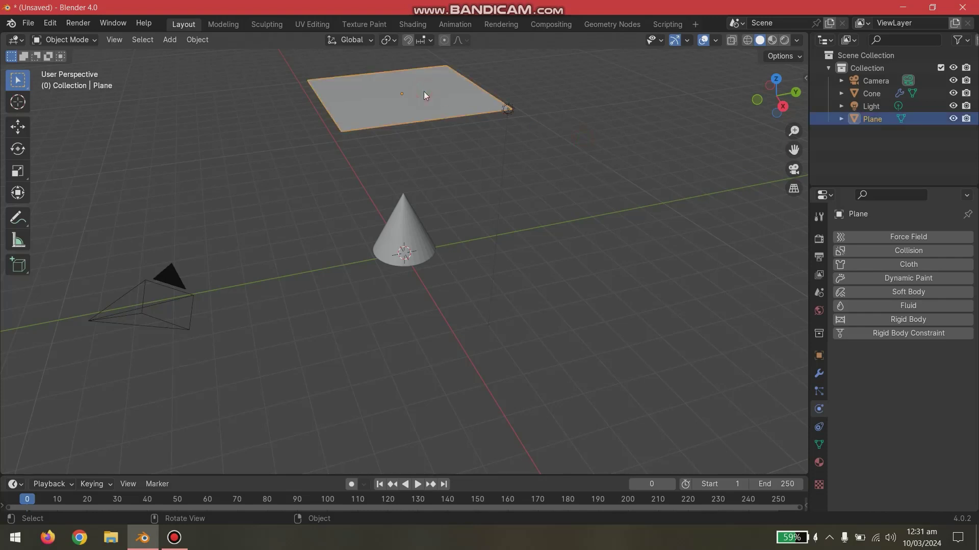
{"action": "left_click", "coordinate": [818, 373]}
{"action": "left_click", "coordinate": [877, 238]}
{"action": "mouse_move", "coordinate": [855, 238]}
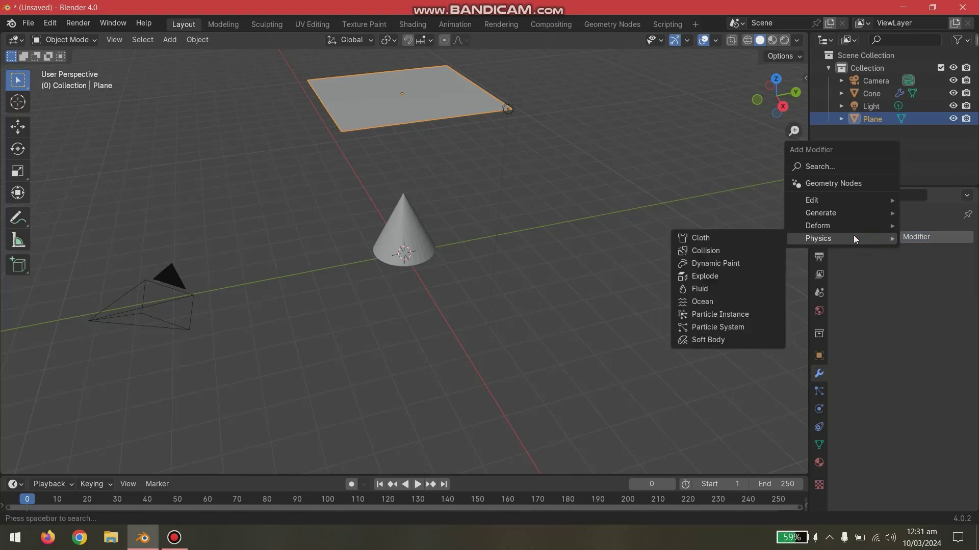
{"action": "left_click", "coordinate": [819, 408]}
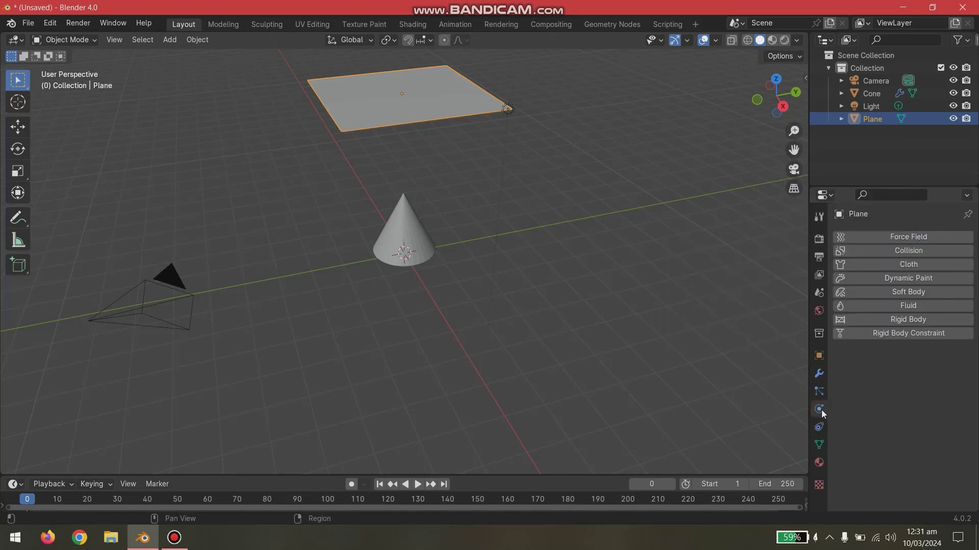
{"action": "left_click", "coordinate": [897, 266]}
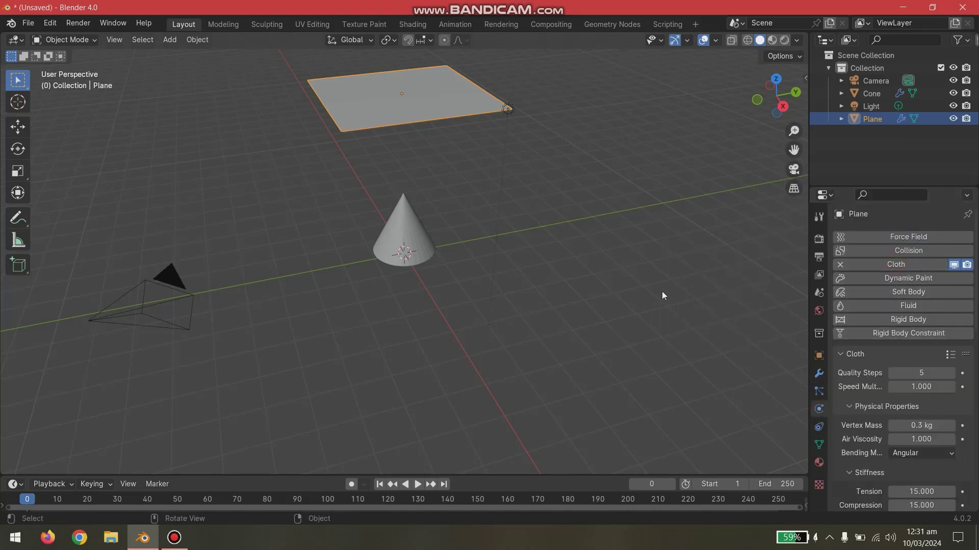
Turn on Self Collisions in the collision settings of the plane's cloth simulation
{"action": "scroll", "coordinate": [927, 358], "scroll_direction": "down", "scroll_amount": 5}
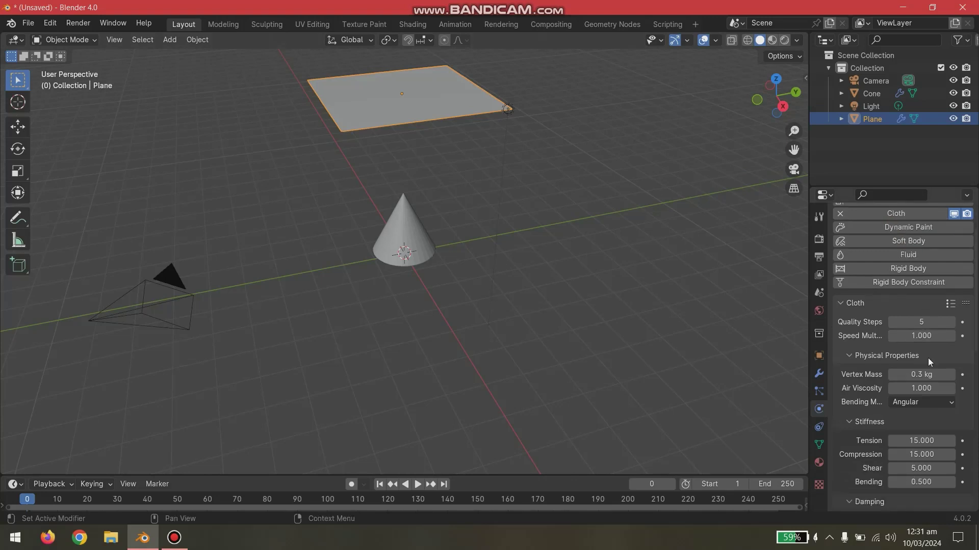
{"action": "scroll", "coordinate": [846, 303], "scroll_direction": "up", "scroll_amount": 5}
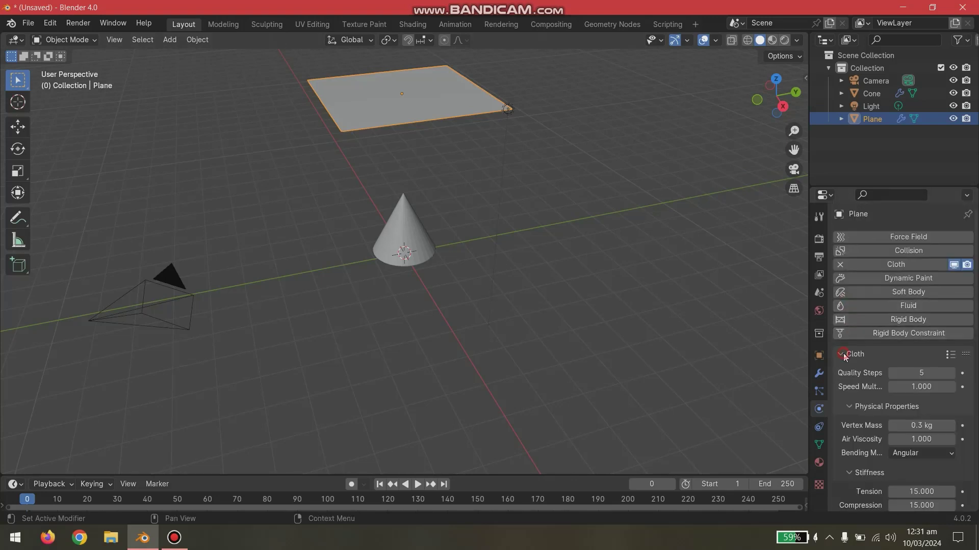
{"action": "left_click", "coordinate": [844, 407]}
{"action": "left_click", "coordinate": [846, 407]}
{"action": "scroll", "coordinate": [850, 407], "scroll_direction": "down", "scroll_amount": 5}
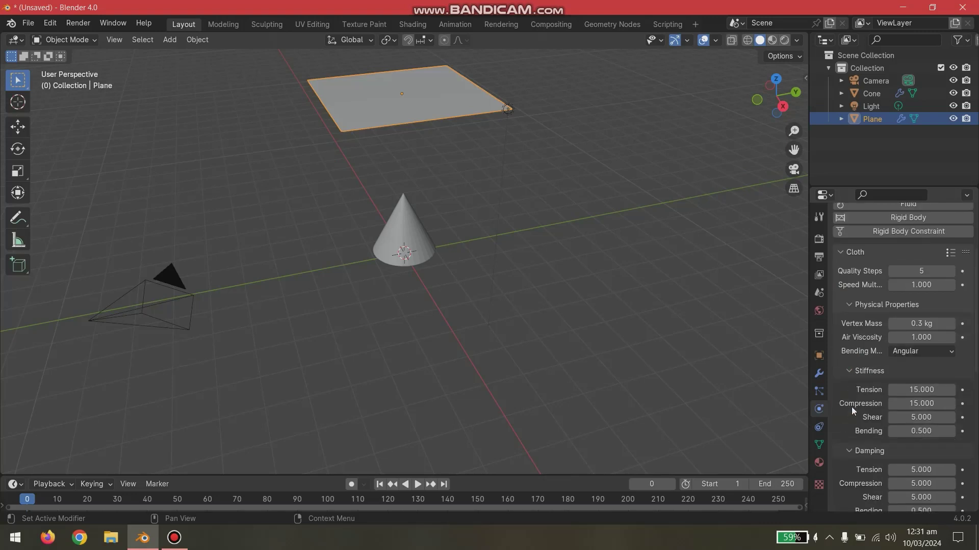
{"action": "scroll", "coordinate": [891, 337], "scroll_direction": "down", "scroll_amount": 4}
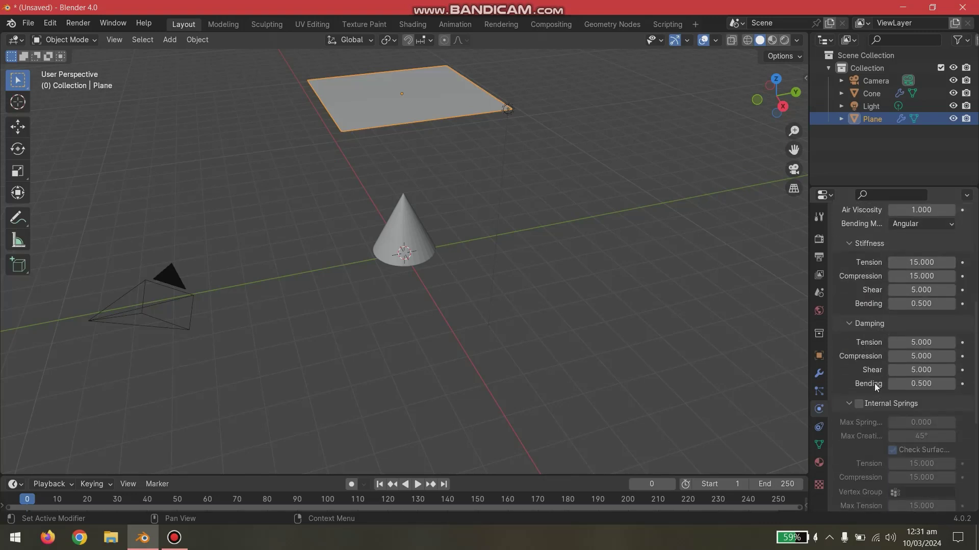
{"action": "scroll", "coordinate": [873, 384], "scroll_direction": "down", "scroll_amount": 6}
{"action": "scroll", "coordinate": [872, 391], "scroll_direction": "down", "scroll_amount": 1}
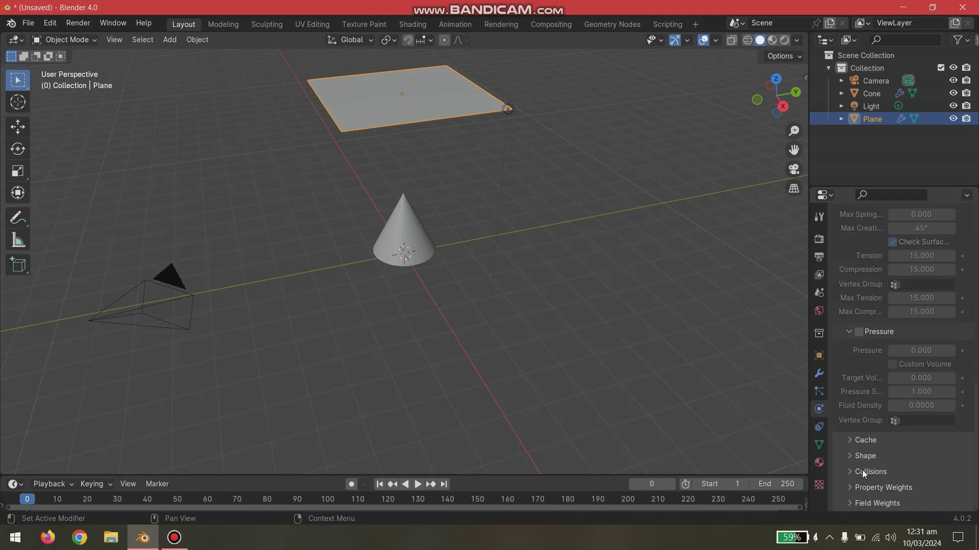
{"action": "left_click", "coordinate": [863, 472]}
{"action": "scroll", "coordinate": [863, 467], "scroll_direction": "down", "scroll_amount": 6}
{"action": "left_click", "coordinate": [860, 407]}
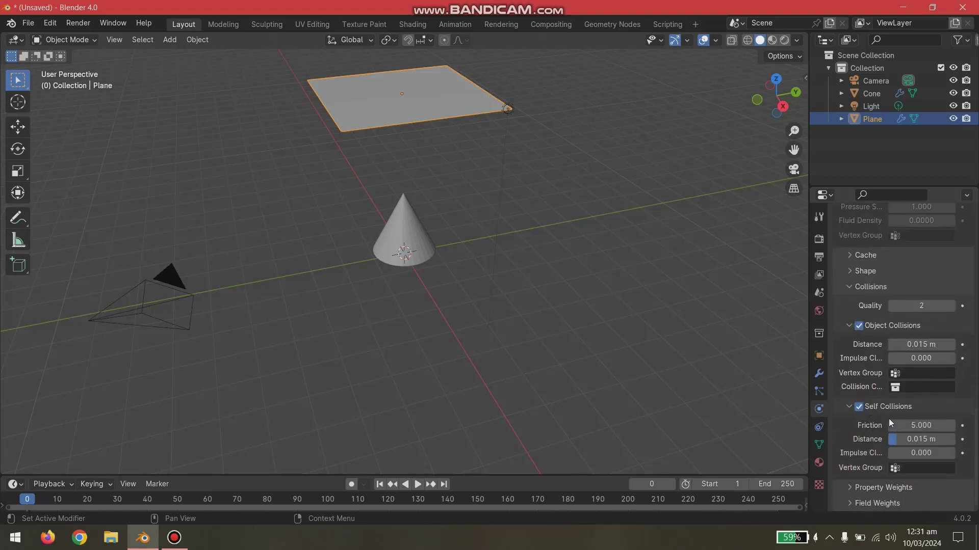
Collapse the Self Collisions, Object Collisions, Pressure, Damping and Stiffness sections in the plane's cloth settings
{"action": "left_click", "coordinate": [849, 407]}
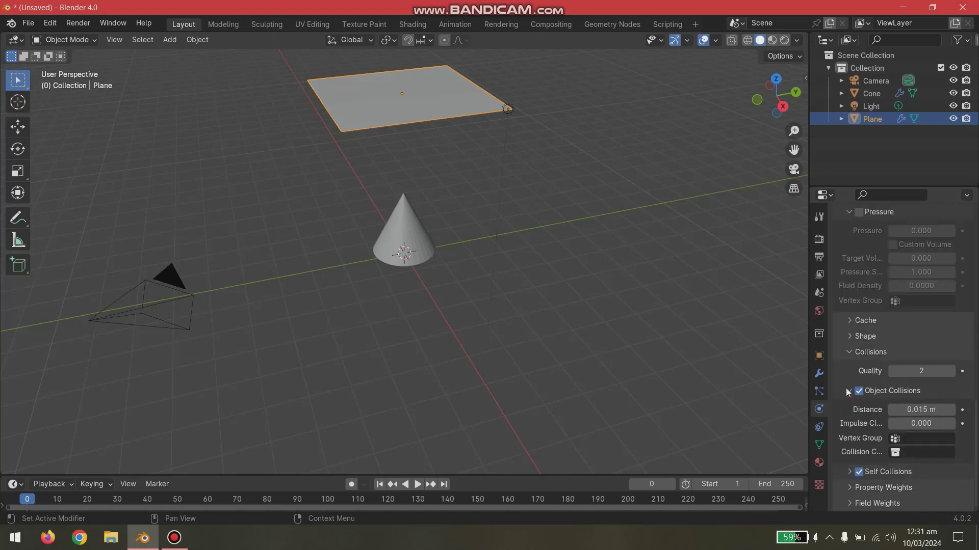
{"action": "left_click", "coordinate": [846, 388]}
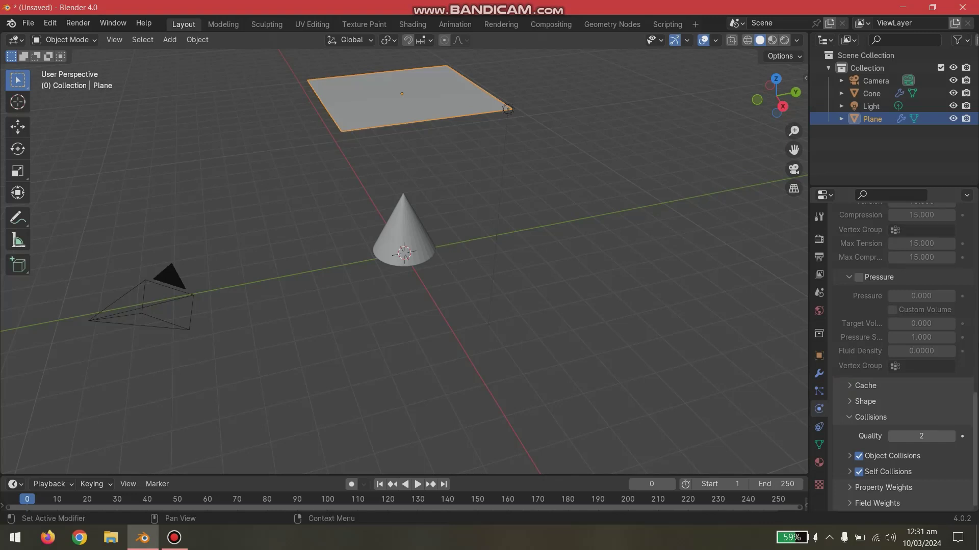
{"action": "scroll", "coordinate": [842, 382], "scroll_direction": "up", "scroll_amount": 5}
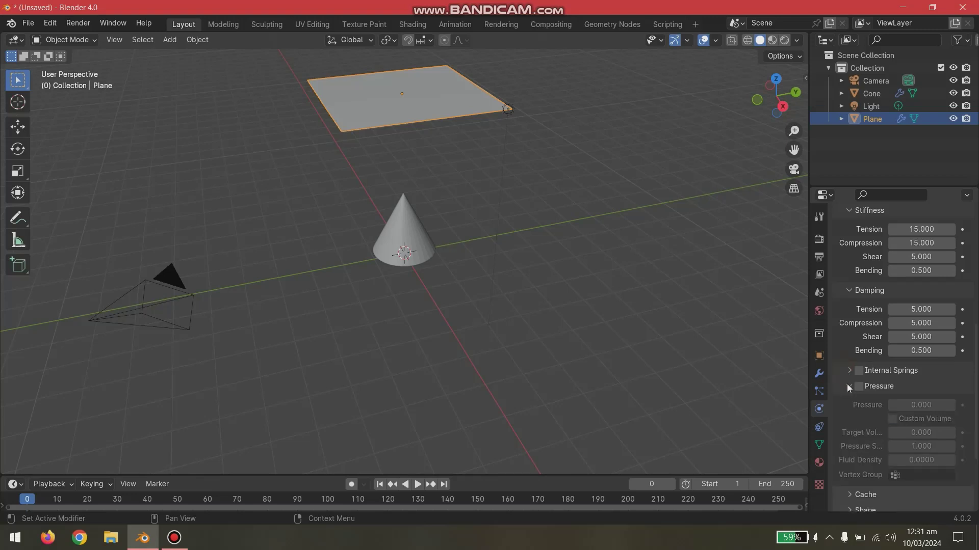
{"action": "left_click", "coordinate": [849, 386]}
{"action": "left_click", "coordinate": [847, 286]}
{"action": "left_click", "coordinate": [847, 272]}
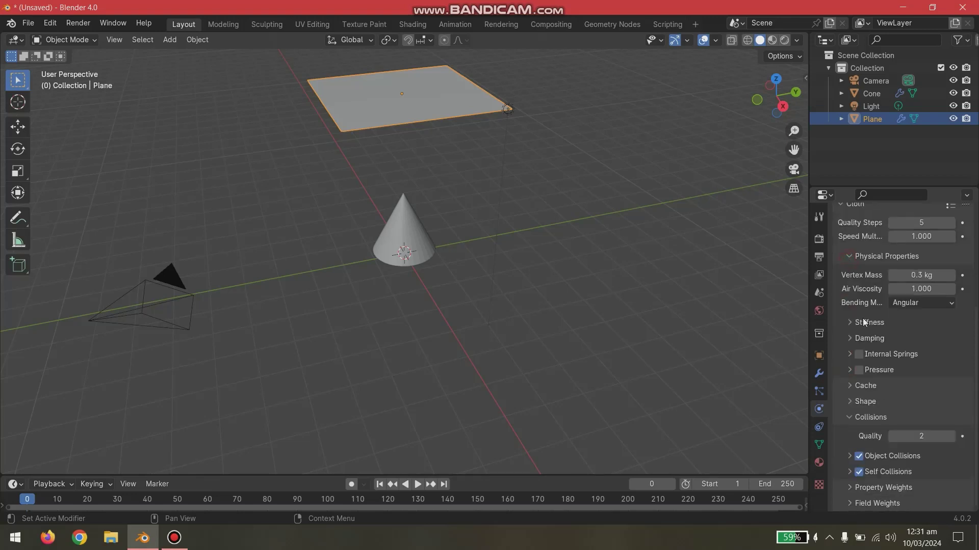
Look through the plane's cloth settings and its list of cloth presets, including Cotton, Denim, Leather, Rubber and Silk
{"action": "scroll", "coordinate": [867, 347], "scroll_direction": "up", "scroll_amount": 4}
{"action": "scroll", "coordinate": [867, 347], "scroll_direction": "down", "scroll_amount": 4}
{"action": "scroll", "coordinate": [867, 347], "scroll_direction": "up", "scroll_amount": 4}
{"action": "scroll", "coordinate": [867, 347], "scroll_direction": "down", "scroll_amount": 3}
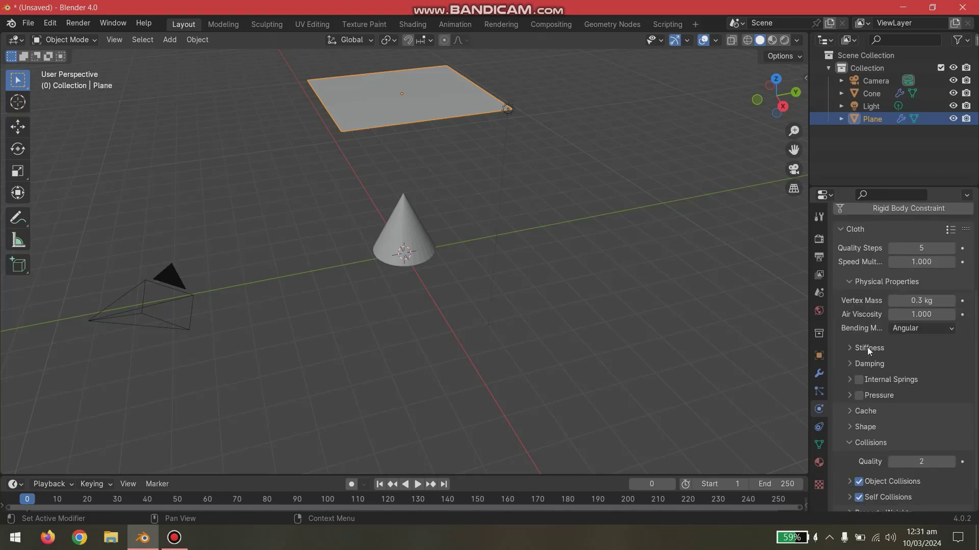
{"action": "scroll", "coordinate": [863, 353], "scroll_direction": "up", "scroll_amount": 6}
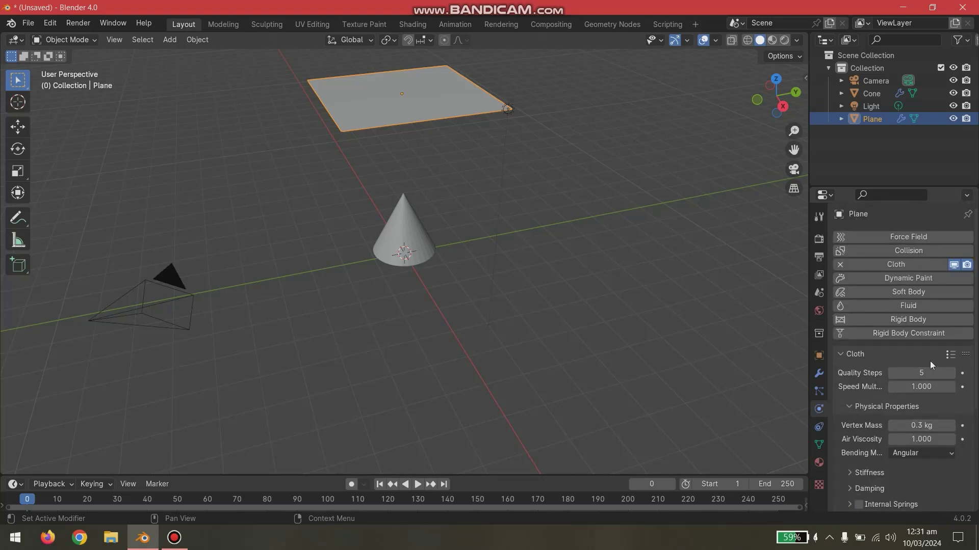
{"action": "scroll", "coordinate": [901, 408], "scroll_direction": "down", "scroll_amount": 6}
{"action": "scroll", "coordinate": [900, 410], "scroll_direction": "up", "scroll_amount": 6}
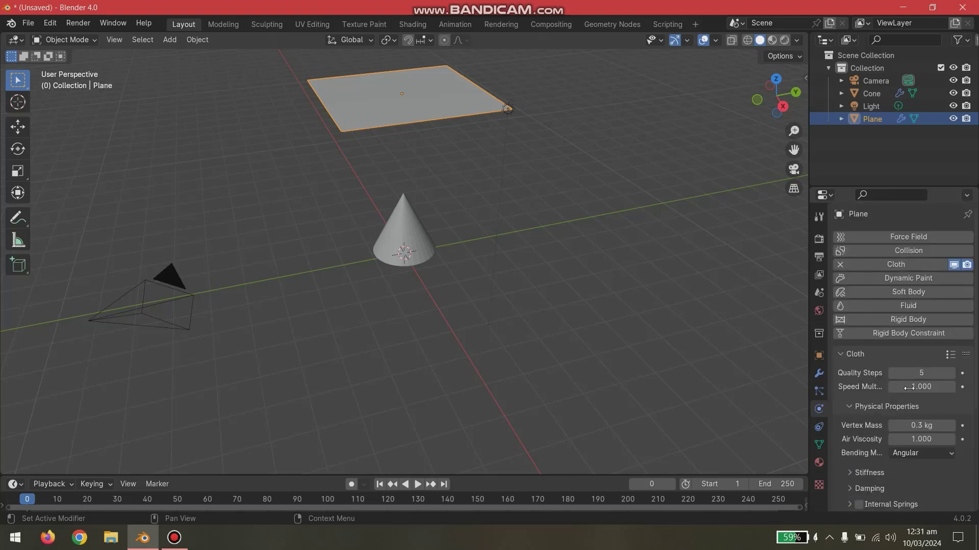
{"action": "left_click", "coordinate": [948, 355]}
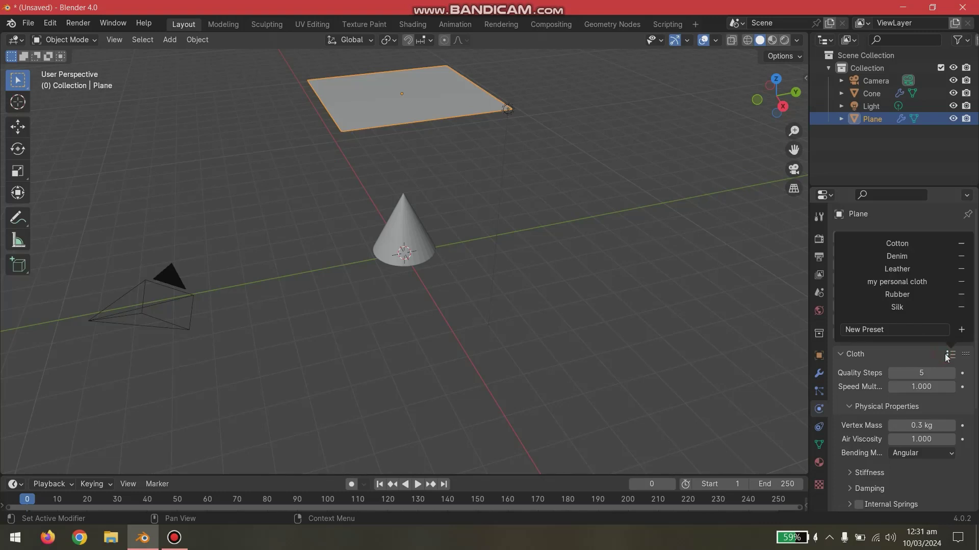
{"action": "left_click", "coordinate": [897, 282]}
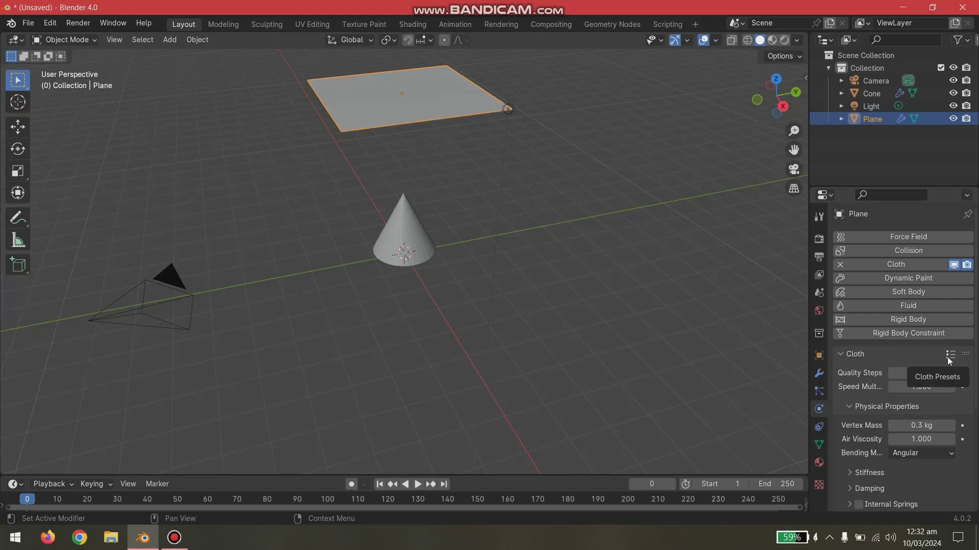
{"action": "left_click", "coordinate": [949, 355]}
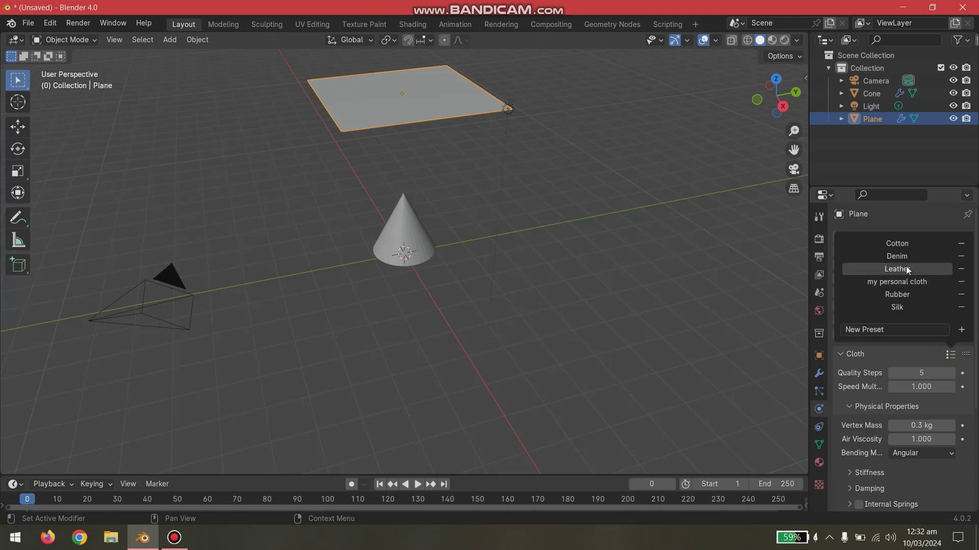
{"action": "left_click", "coordinate": [638, 271]}
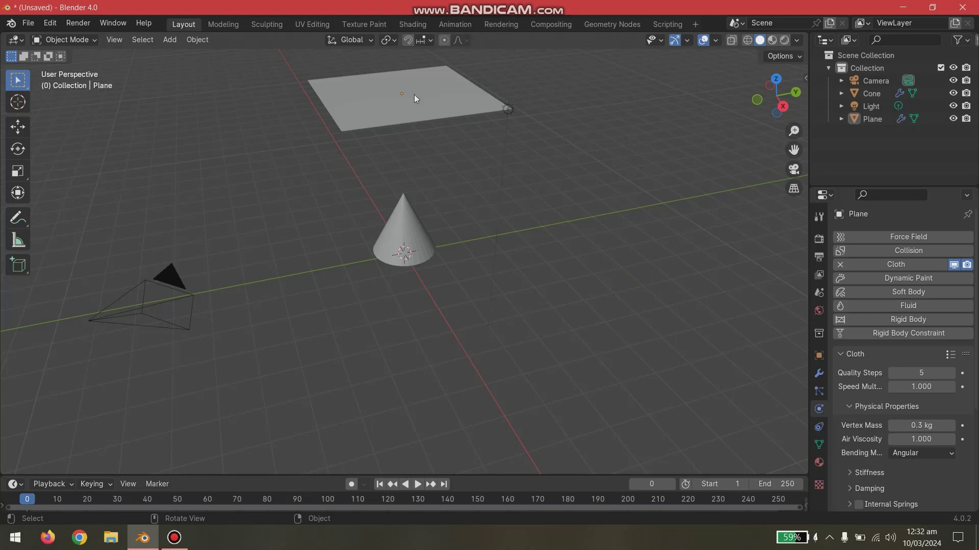
Play the cloth simulation to examine how the plane lands on the cone, then stop and return to frame 0
{"action": "left_click", "coordinate": [418, 484]}
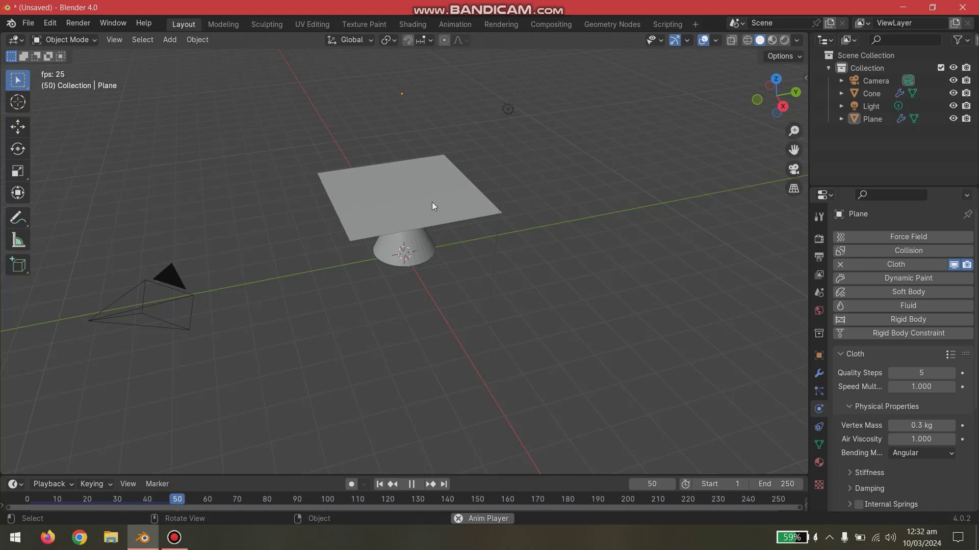
{"action": "scroll", "coordinate": [432, 202], "scroll_direction": "up", "scroll_amount": 4}
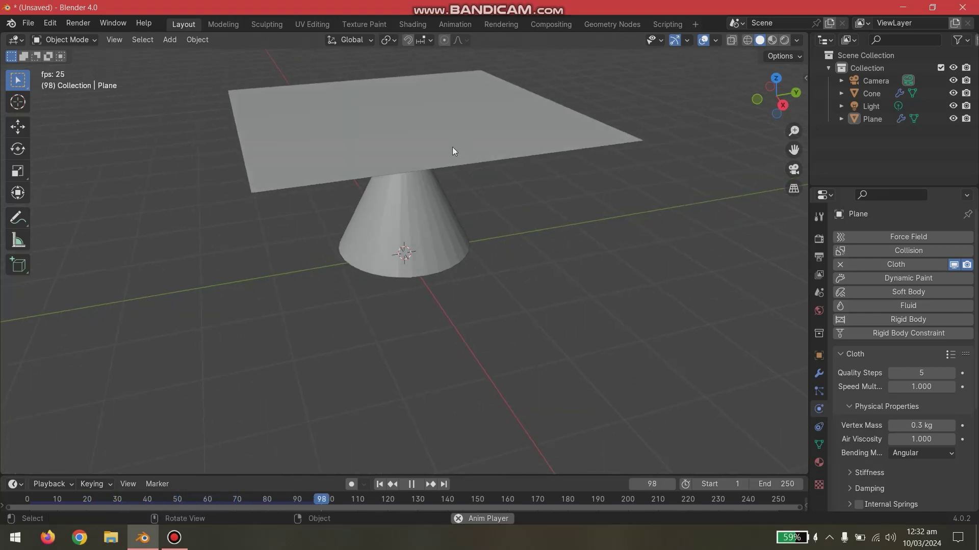
{"action": "middle_click_drag", "start_coordinate": [452, 147], "coordinate": [462, 206]}
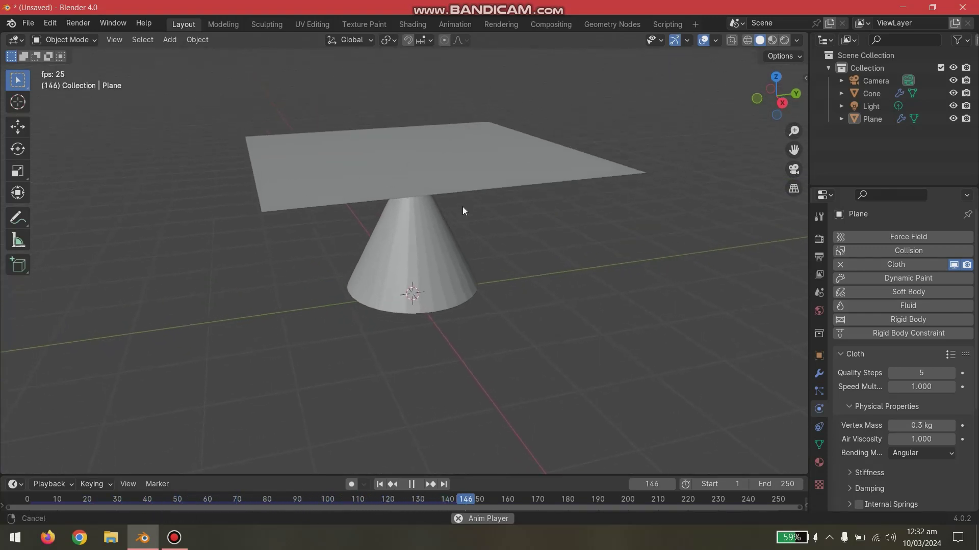
{"action": "left_click", "coordinate": [411, 485]}
{"action": "left_click_drag", "start_coordinate": [548, 499], "coordinate": [6, 489]}
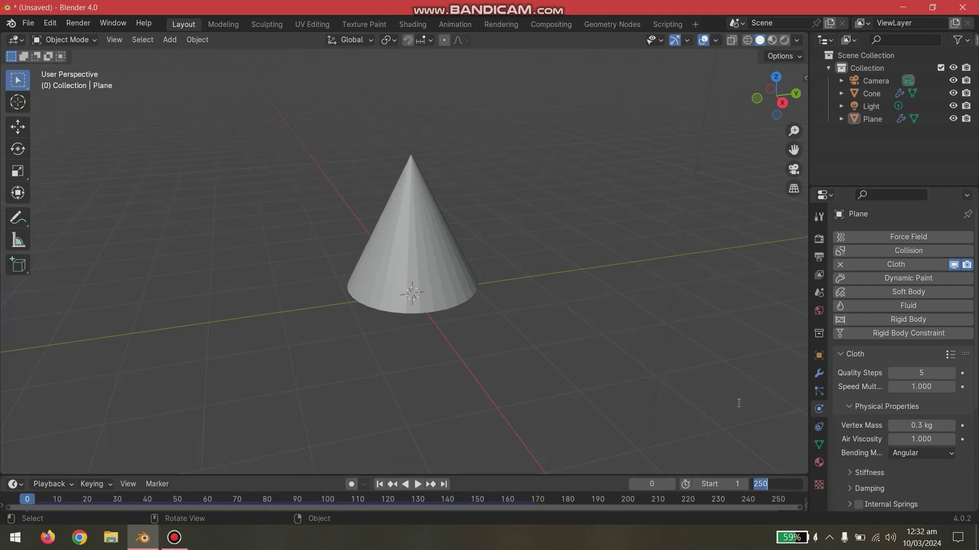
Set the animation's end frame to 50, replay the simulation briefly and return the timeline to frame 0
{"action": "type", "text": "50"}
{"action": "key", "text": "Return"}
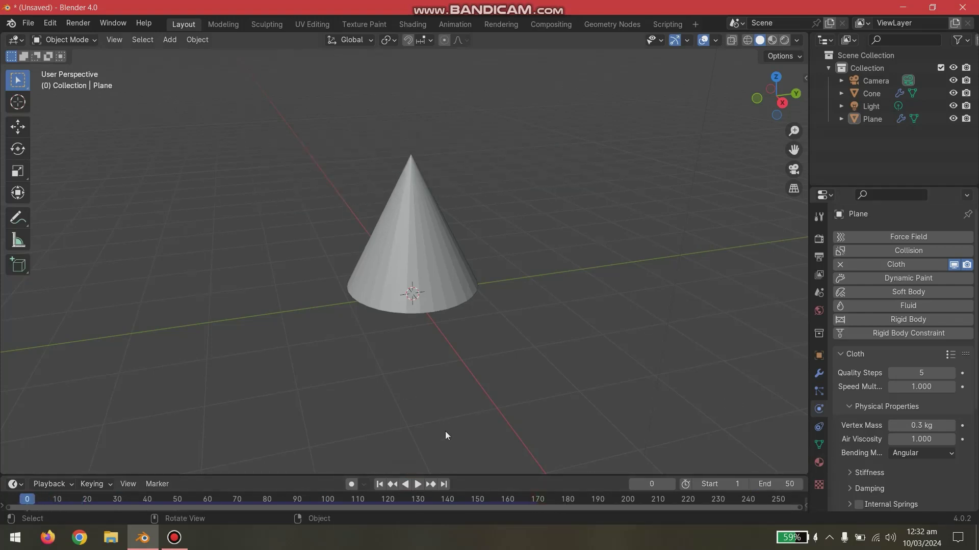
{"action": "left_click", "coordinate": [417, 484]}
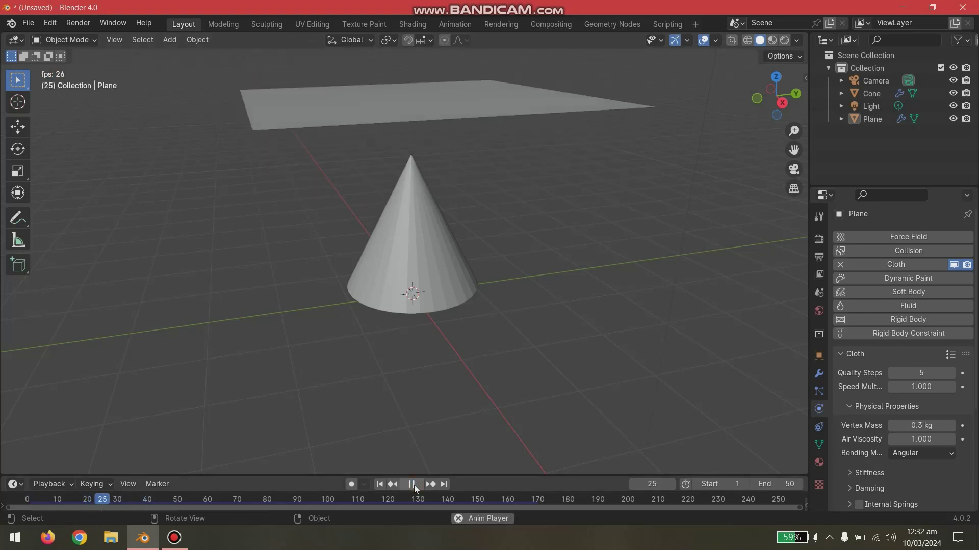
{"action": "left_click", "coordinate": [413, 486]}
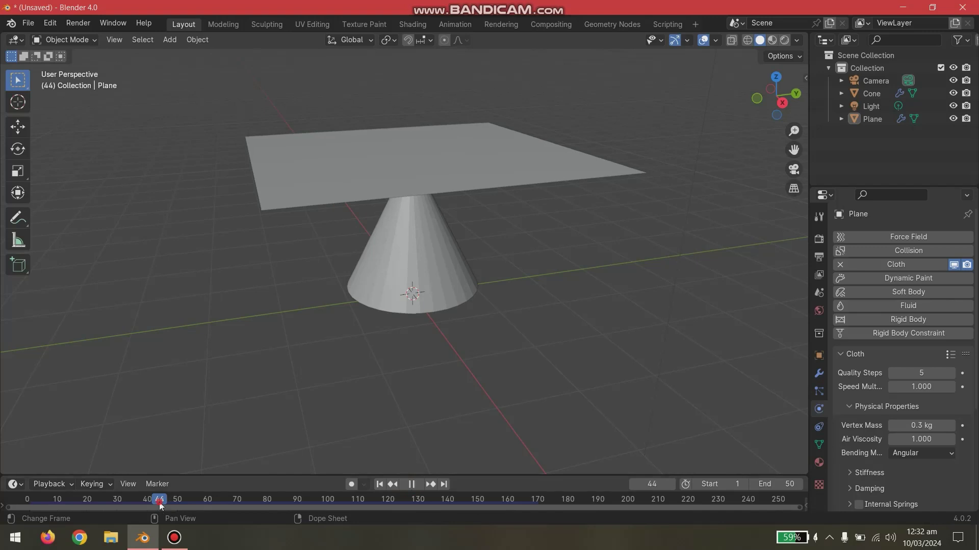
{"action": "left_click_drag", "start_coordinate": [159, 503], "coordinate": [15, 485]}
{"action": "scroll", "coordinate": [201, 300], "scroll_direction": "down", "scroll_amount": 3}
{"action": "middle_click_drag", "start_coordinate": [428, 215], "coordinate": [439, 227]}
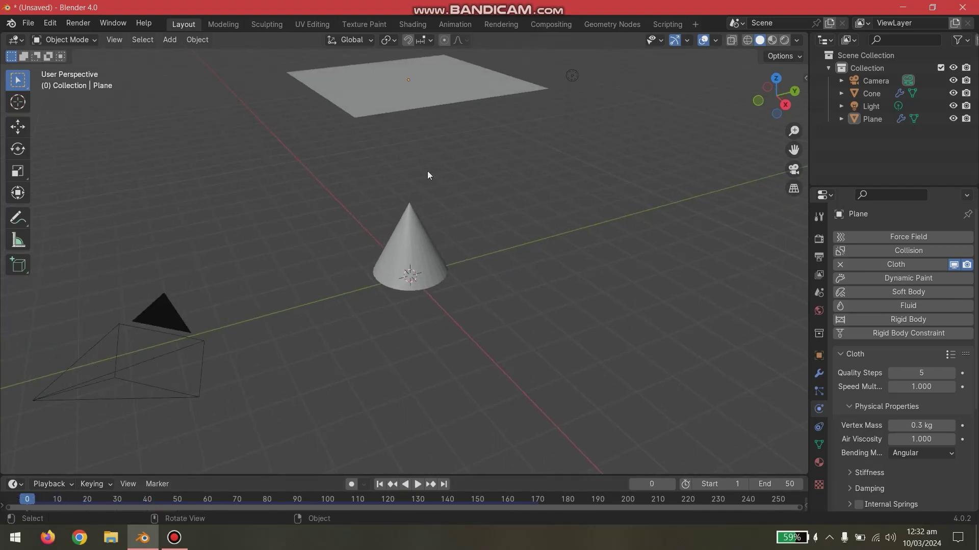
Subdivide the plane's mesh with 10 cuts in Edit Mode and return to Object Mode
{"action": "left_click", "coordinate": [430, 104]}
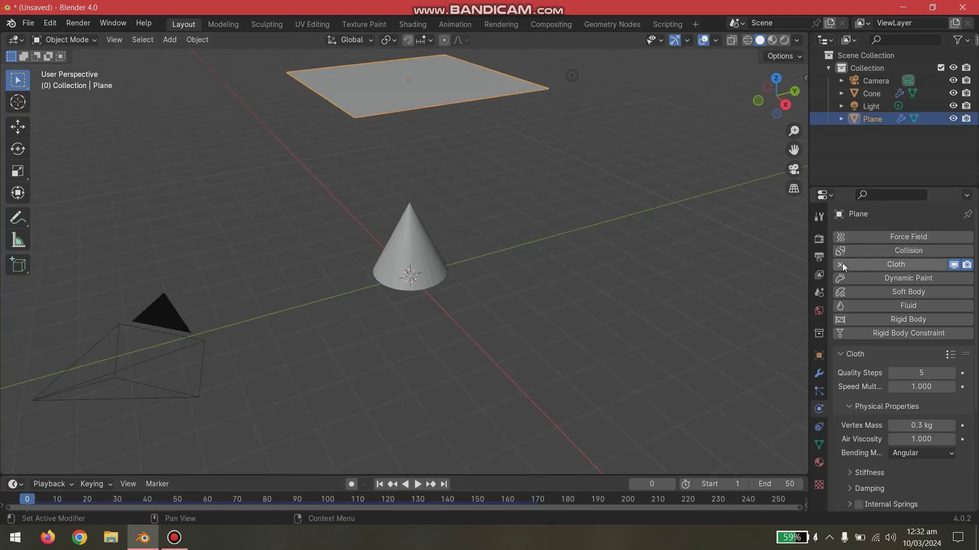
{"action": "right_click", "coordinate": [479, 81]}
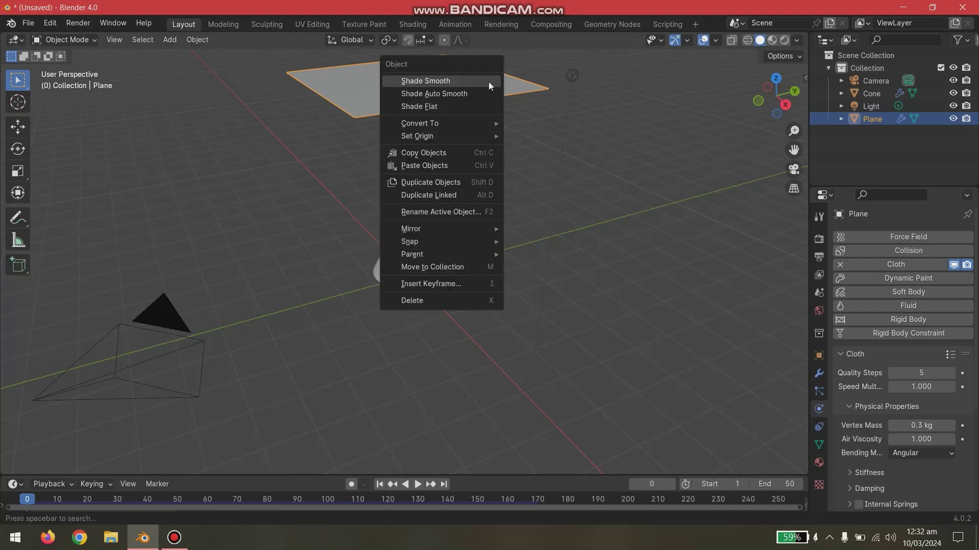
{"action": "left_click", "coordinate": [520, 85]}
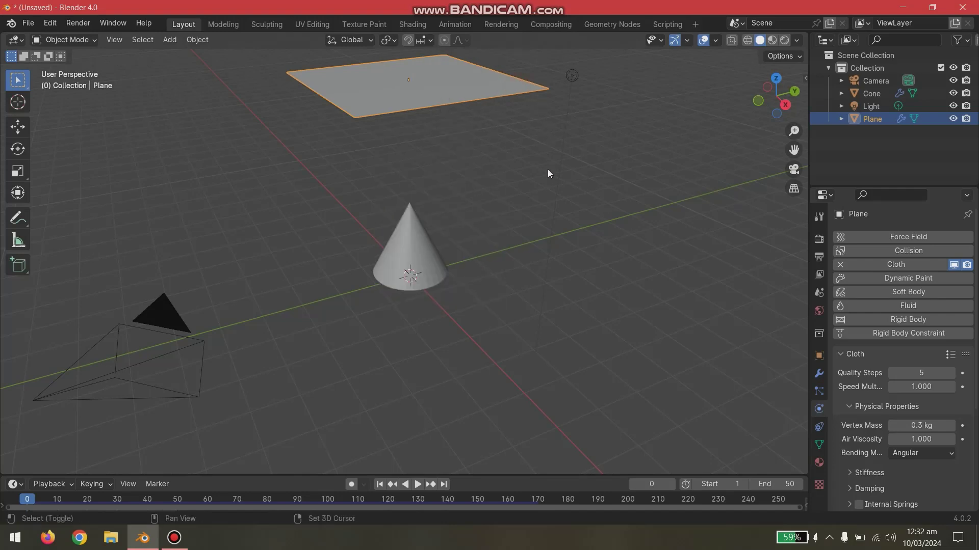
{"action": "middle_click_drag", "start_coordinate": [540, 165], "coordinate": [551, 197]}
{"action": "key", "text": "Tab"}
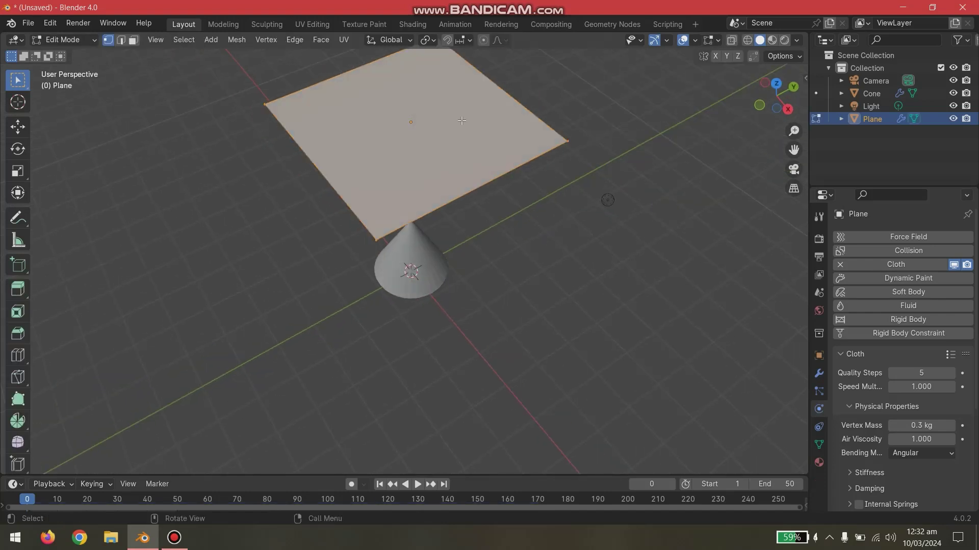
{"action": "right_click", "coordinate": [442, 134]}
{"action": "left_click", "coordinate": [443, 134]}
{"action": "left_click", "coordinate": [114, 461]}
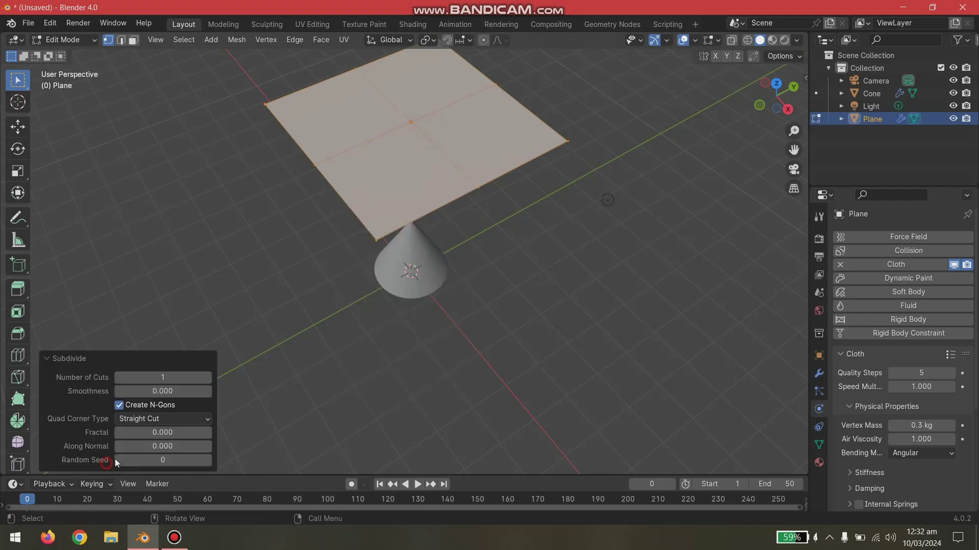
{"action": "left_click_drag", "start_coordinate": [175, 377], "coordinate": [250, 378]}
{"action": "left_click", "coordinate": [158, 461]}
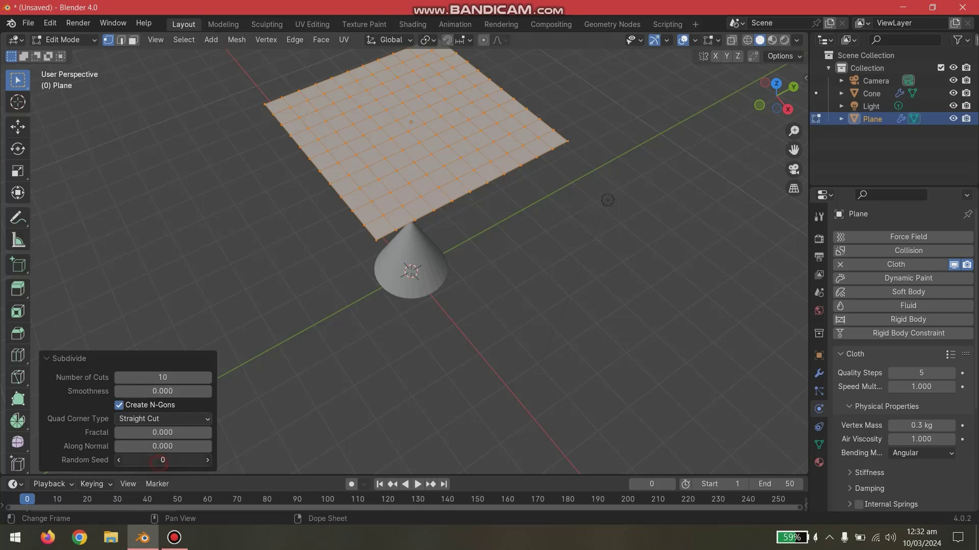
{"action": "left_click", "coordinate": [327, 358]}
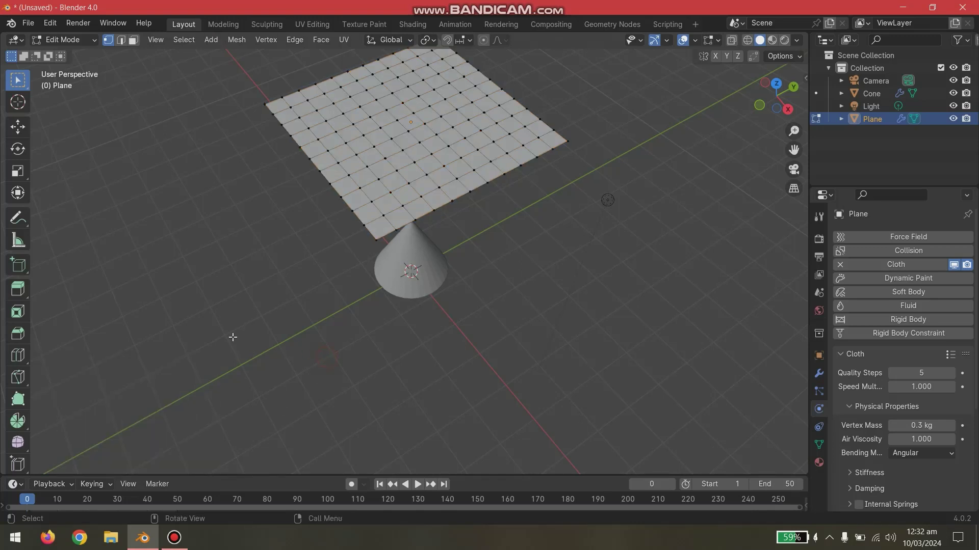
{"action": "key", "text": "Tab"}
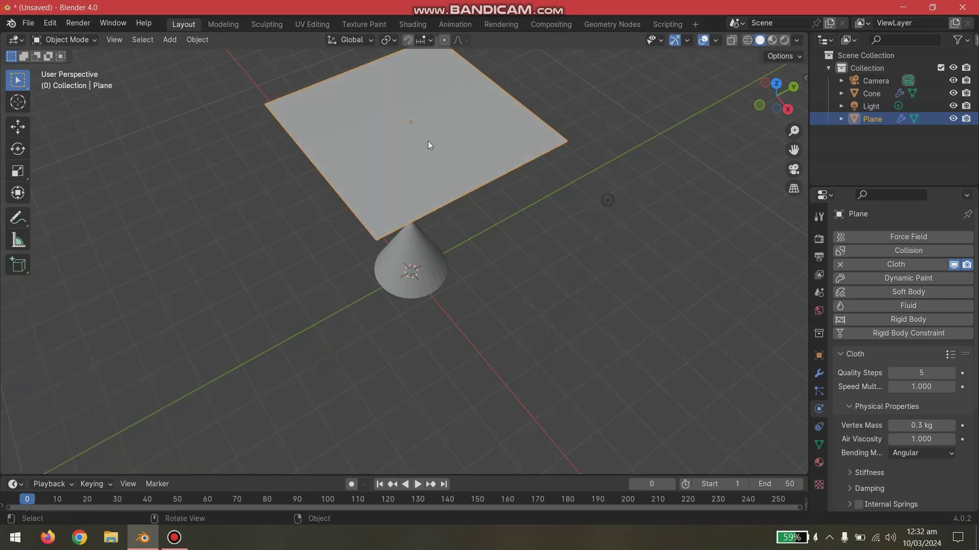
Examine the subdivided plane's vertices up close in Edit Mode, then go back to Object Mode
{"action": "key", "text": "Tab"}
{"action": "scroll", "coordinate": [508, 89], "scroll_direction": "up", "scroll_amount": 2}
{"action": "scroll", "coordinate": [490, 174], "scroll_direction": "up", "scroll_amount": 6}
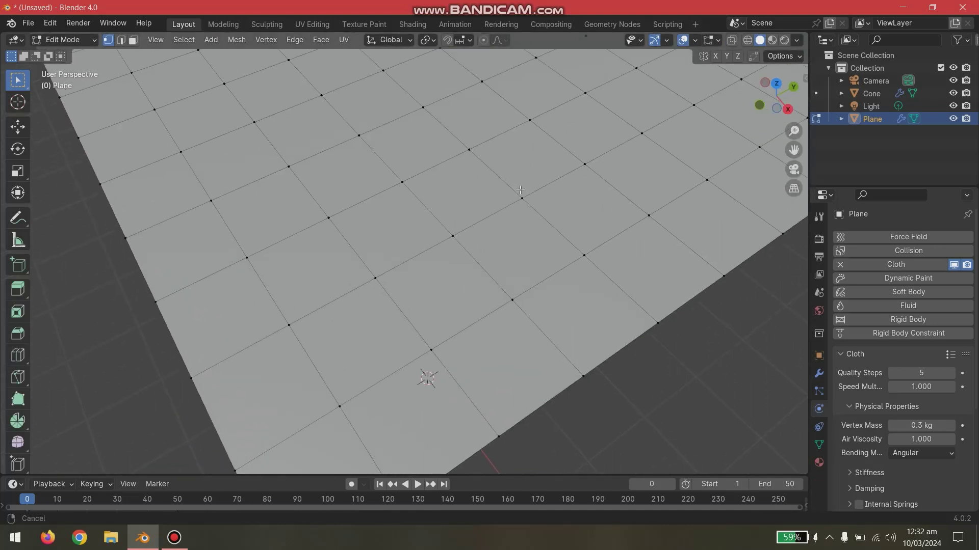
{"action": "left_click_drag", "start_coordinate": [409, 148], "coordinate": [443, 185]}
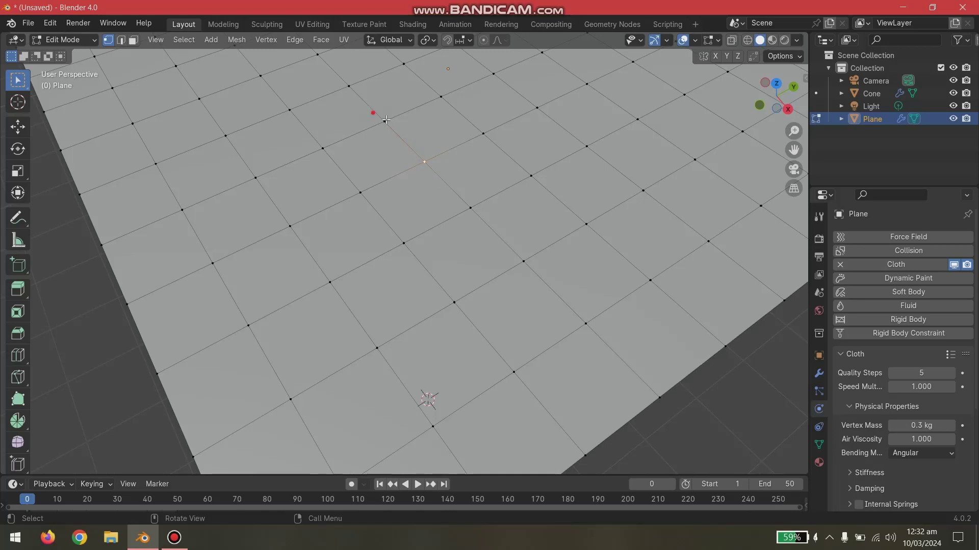
{"action": "left_click_drag", "start_coordinate": [373, 113], "coordinate": [491, 177]}
{"action": "scroll", "coordinate": [469, 170], "scroll_direction": "down", "scroll_amount": 8}
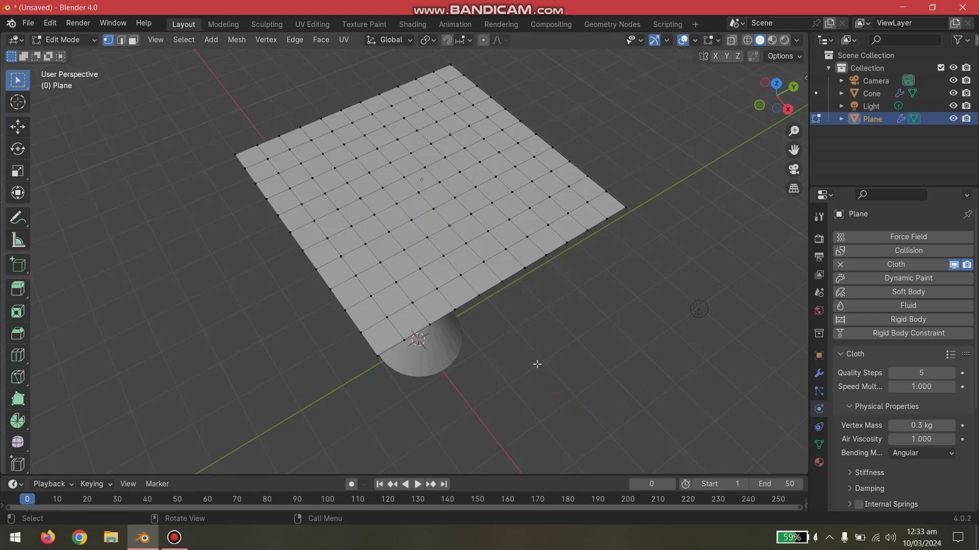
{"action": "key", "text": "Tab"}
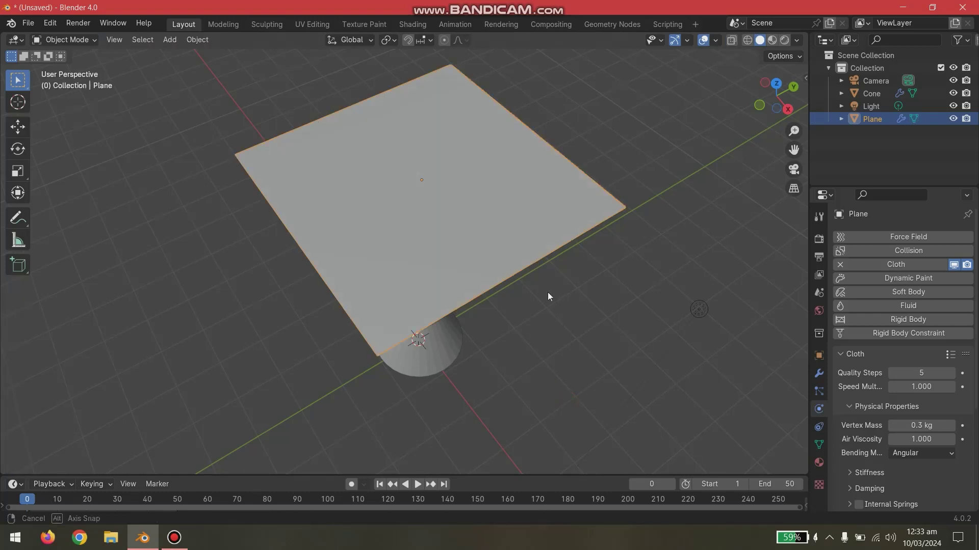
Play the simulation of the subdivided plane and extend the animation's end frame to 100 while it runs
{"action": "middle_click_drag", "start_coordinate": [547, 296], "coordinate": [439, 428]}
{"action": "left_click", "coordinate": [417, 484]}
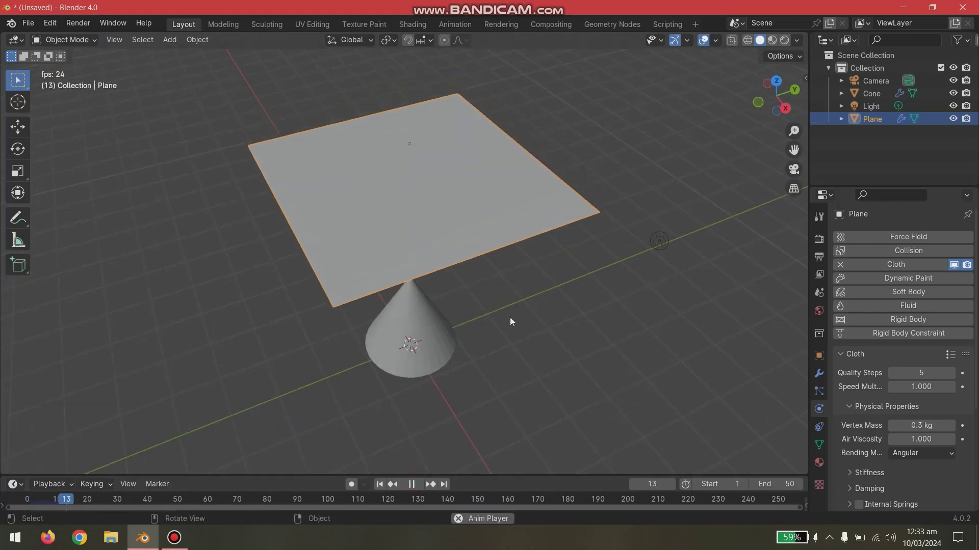
{"action": "middle_click_drag", "start_coordinate": [494, 317], "coordinate": [501, 298]}
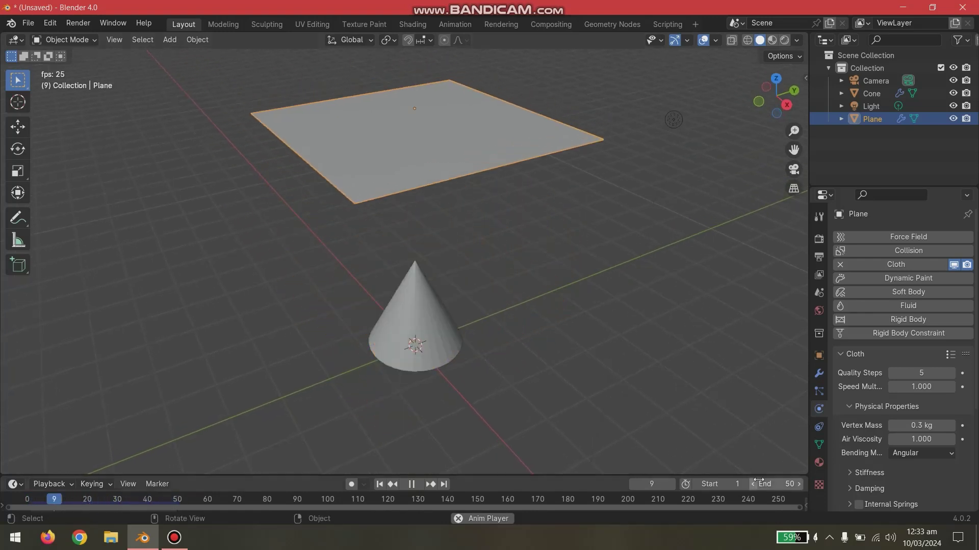
{"action": "left_click", "coordinate": [774, 485]}
{"action": "type", "text": "100"}
{"action": "key", "text": "Return"}
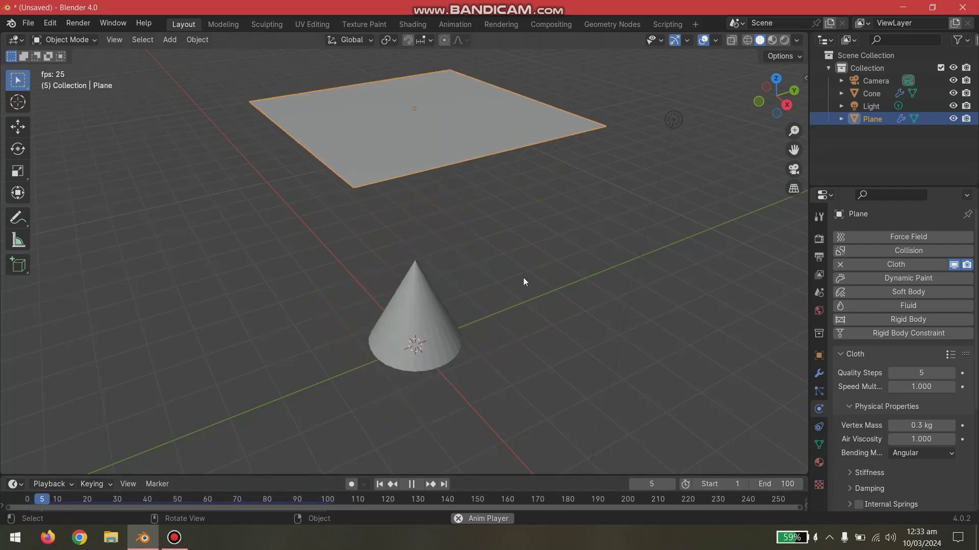
{"action": "middle_click_drag", "start_coordinate": [498, 313], "coordinate": [458, 287]}
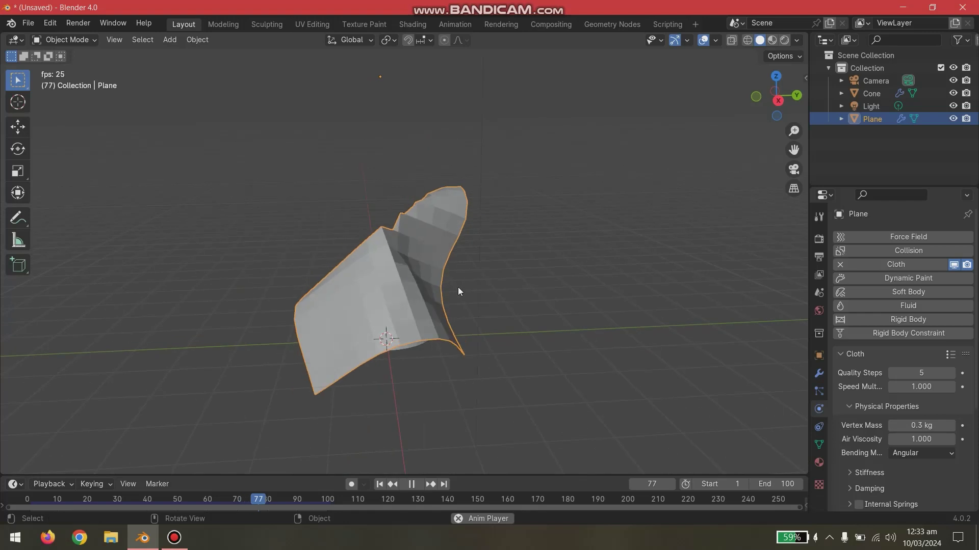
Stop playback, shade the plane smooth at frame 0 and replay the cloth simulation
{"action": "left_click", "coordinate": [412, 484]}
{"action": "left_click_drag", "start_coordinate": [33, 498], "coordinate": [27, 499]}
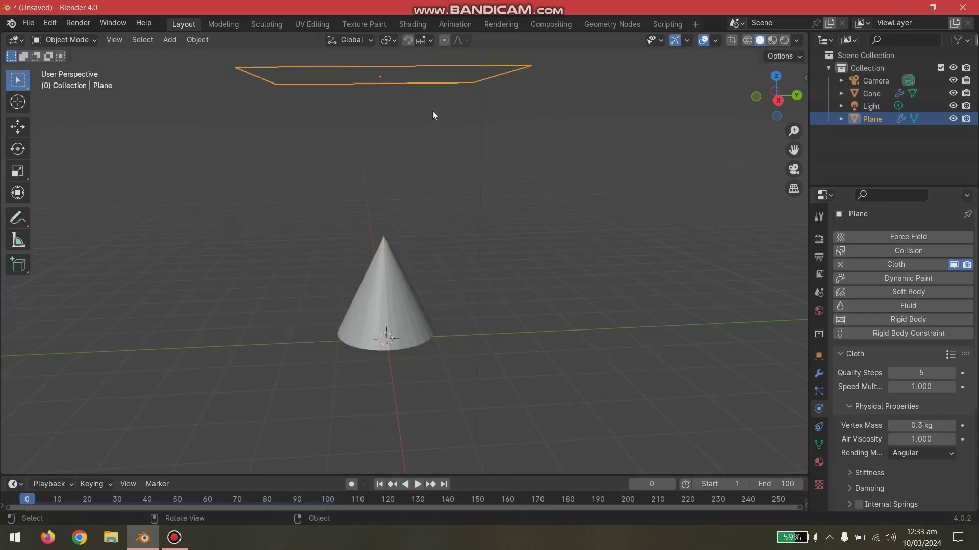
{"action": "right_click", "coordinate": [445, 70]}
{"action": "left_click", "coordinate": [445, 71]}
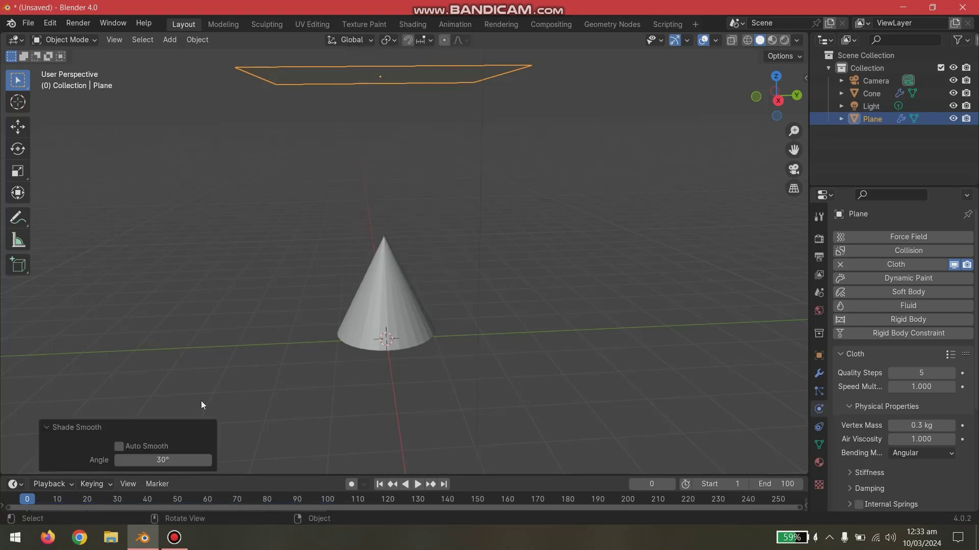
{"action": "left_click", "coordinate": [418, 484]}
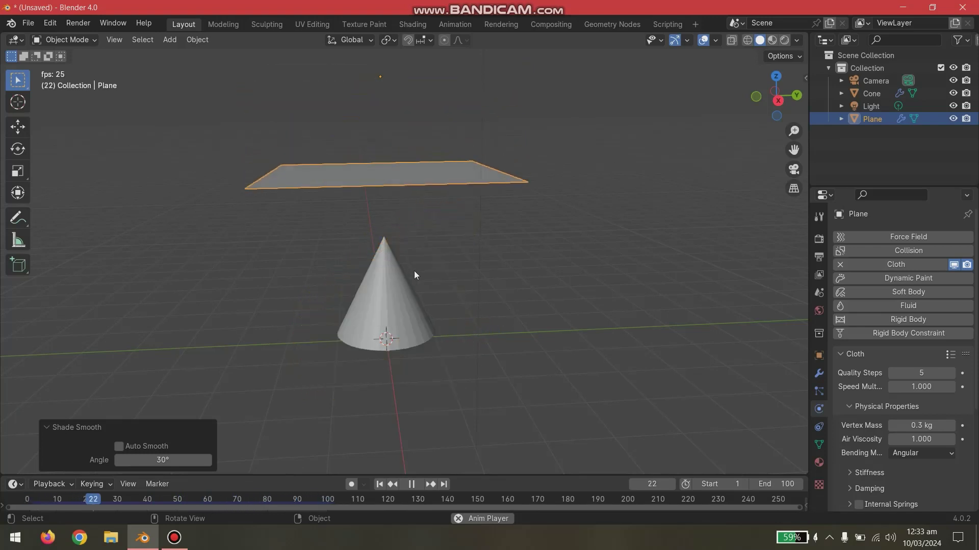
Try to apply the Denim cloth preset during playback, stop it and return the timeline to frame 0
{"action": "left_click", "coordinate": [950, 353]}
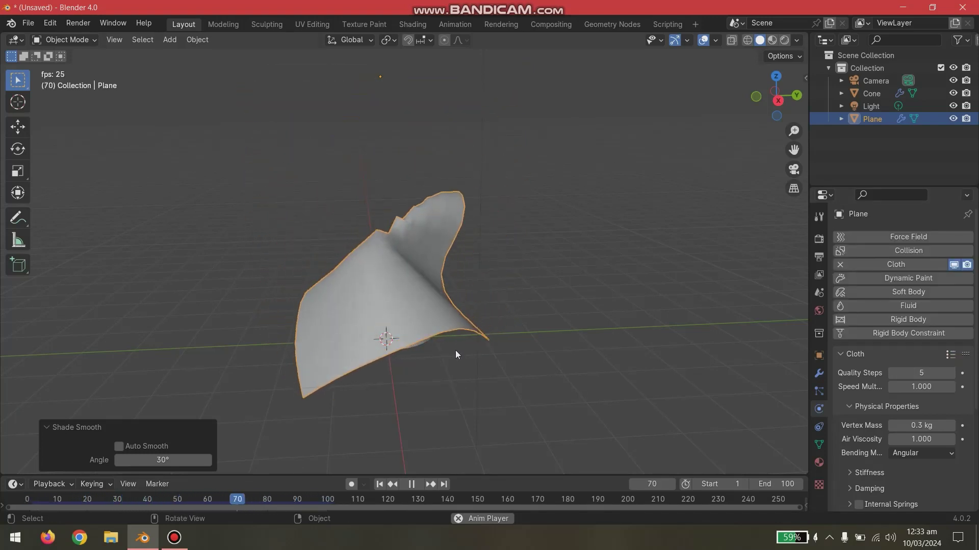
{"action": "left_click", "coordinate": [950, 354]}
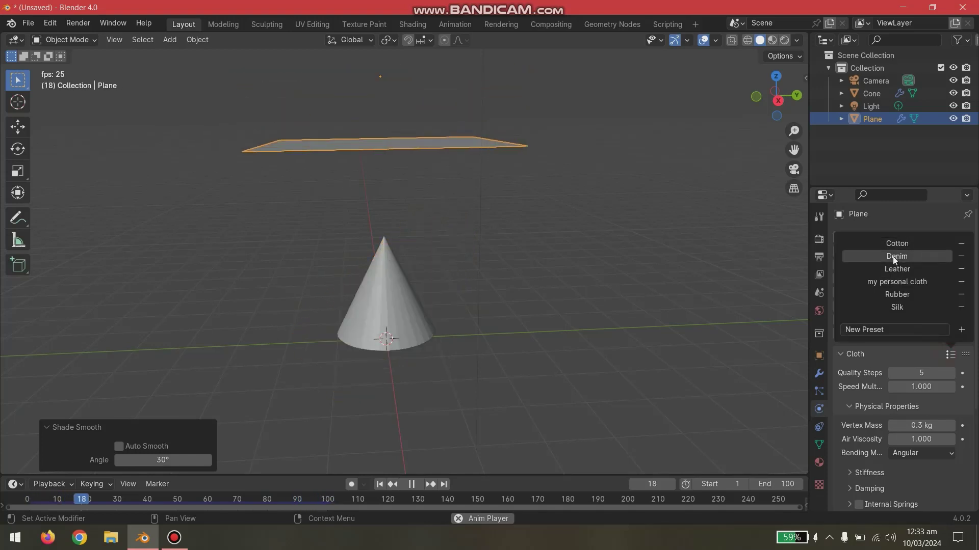
{"action": "left_click", "coordinate": [892, 256]}
{"action": "left_click", "coordinate": [411, 484]}
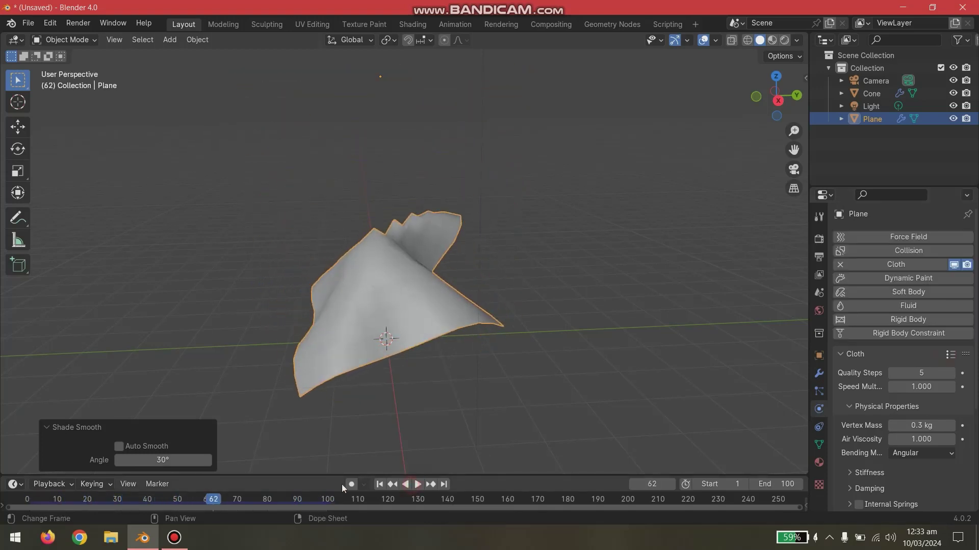
{"action": "left_click_drag", "start_coordinate": [221, 499], "coordinate": [26, 500]}
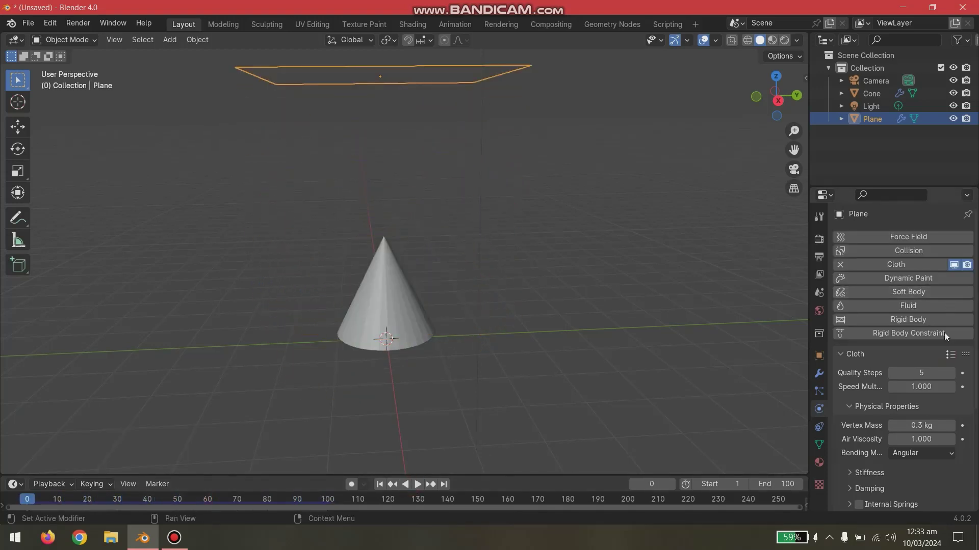
Apply the Denim cloth preset to the plane, play the simulation and return the timeline to frame 0
{"action": "left_click", "coordinate": [951, 357]}
{"action": "left_click", "coordinate": [874, 257]}
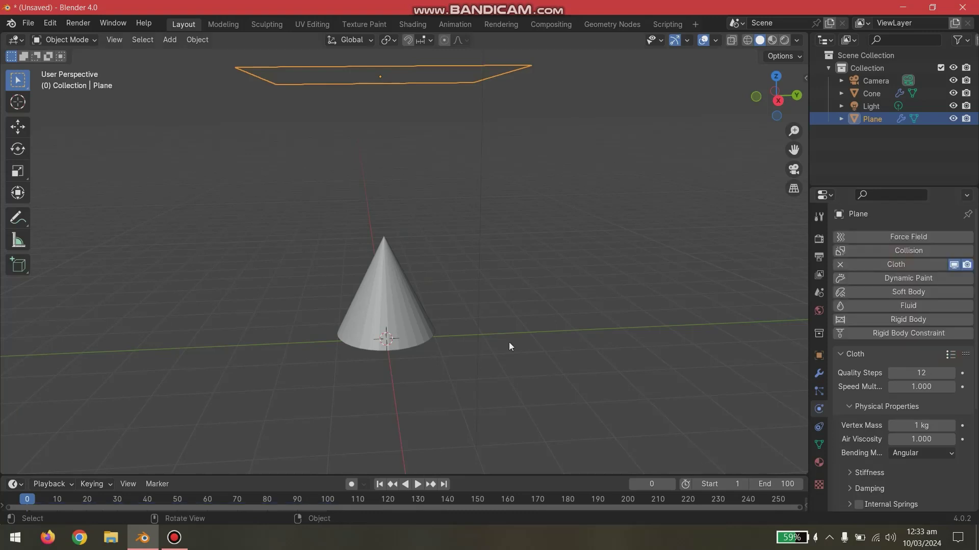
{"action": "left_click", "coordinate": [418, 484]}
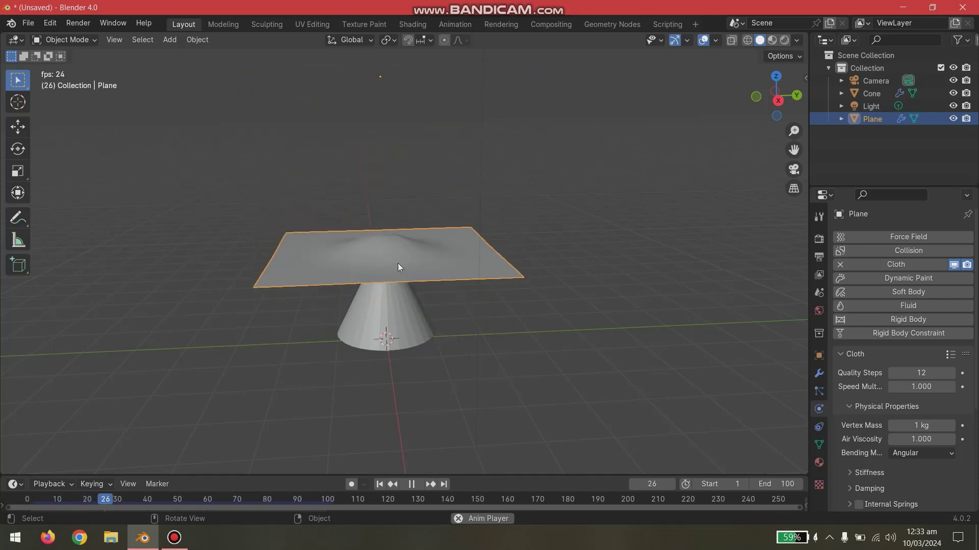
{"action": "left_click", "coordinate": [415, 485]}
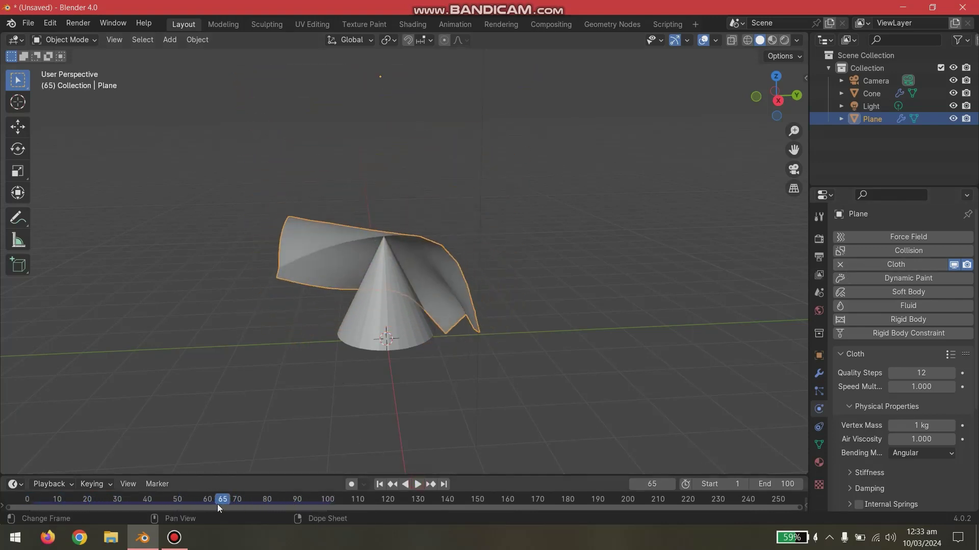
{"action": "left_click_drag", "start_coordinate": [222, 498], "coordinate": [27, 498]}
{"action": "key", "text": "space"}
Test the "my personal cloth" preset on the plane by playing the simulation, and return the timeline to frame 0
{"action": "left_click", "coordinate": [946, 356]}
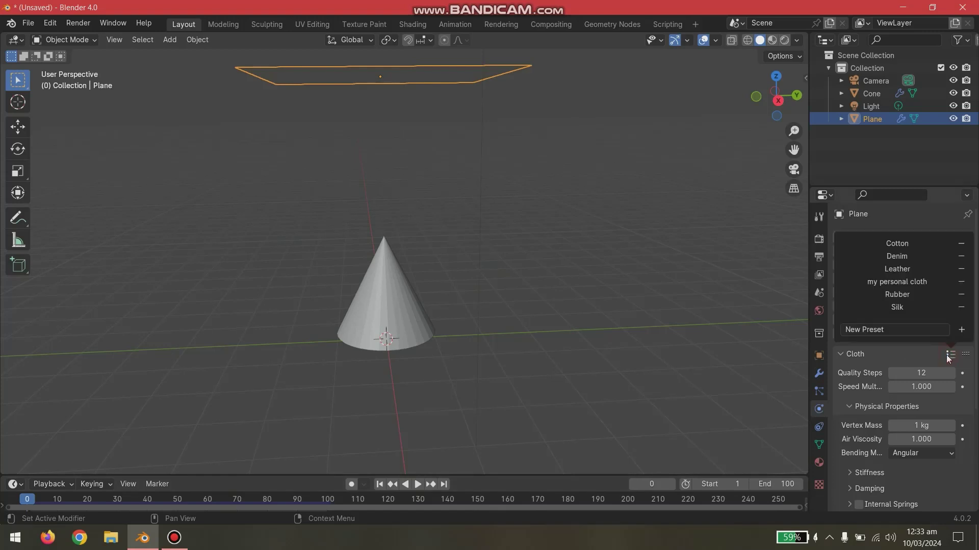
{"action": "left_click", "coordinate": [904, 281]}
{"action": "left_click", "coordinate": [414, 485]}
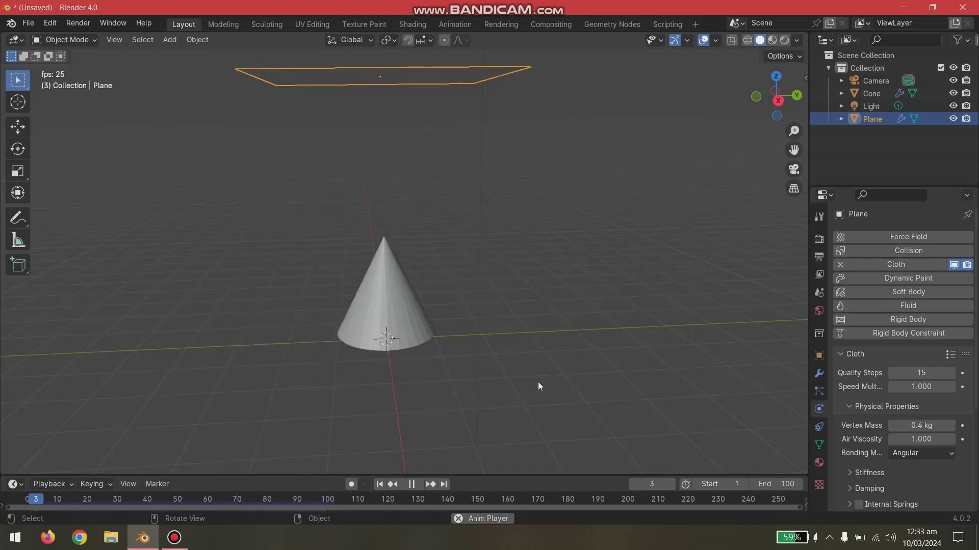
{"action": "key", "text": "space"}
{"action": "left_click_drag", "start_coordinate": [104, 499], "coordinate": [24, 487]}
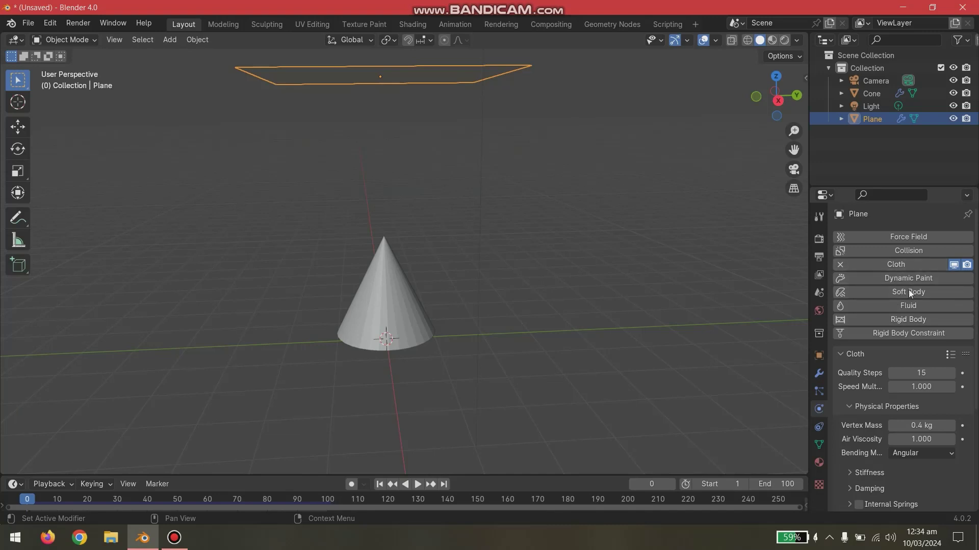
Test the Rubber cloth preset on the plane by playing the simulation, and rewind to frame 0
{"action": "left_click", "coordinate": [950, 354]}
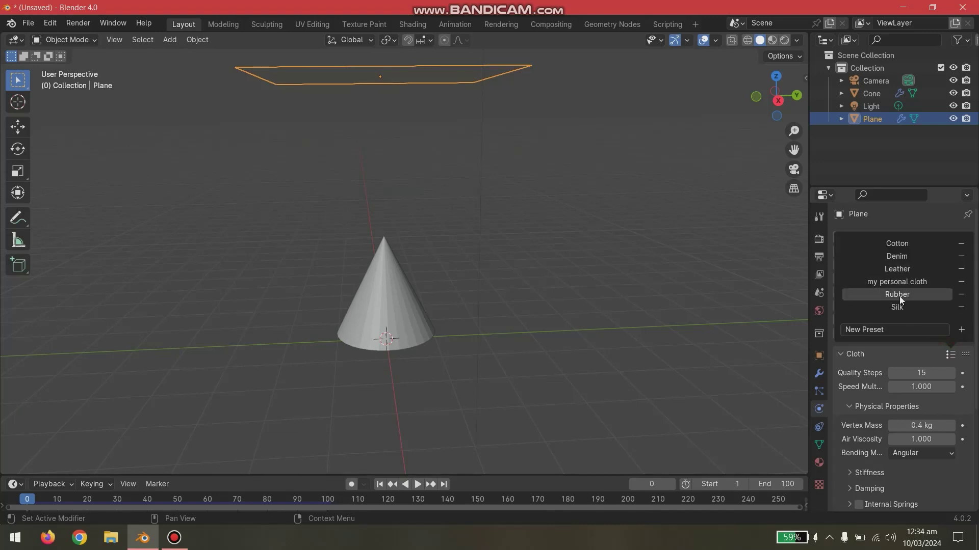
{"action": "left_click", "coordinate": [898, 297]}
{"action": "left_click", "coordinate": [419, 482]}
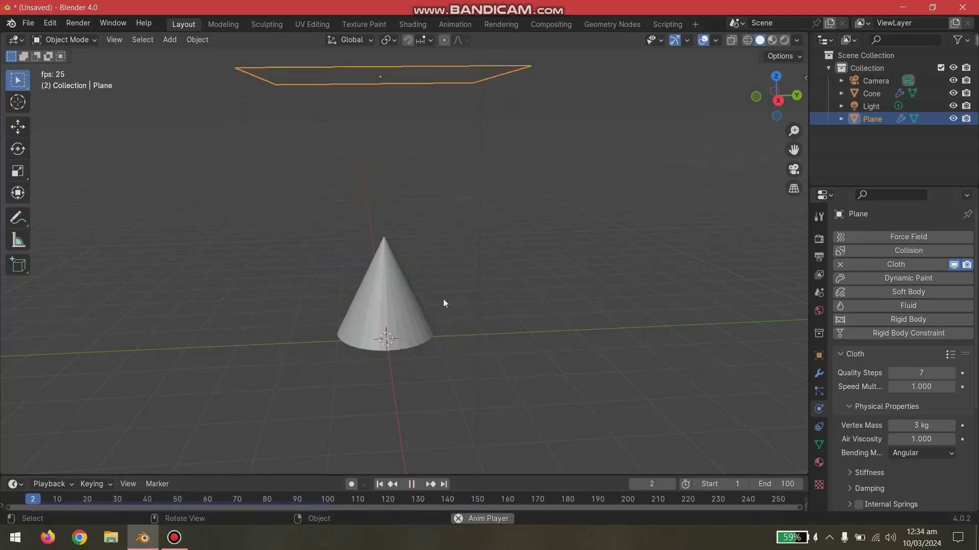
{"action": "key", "text": "space"}
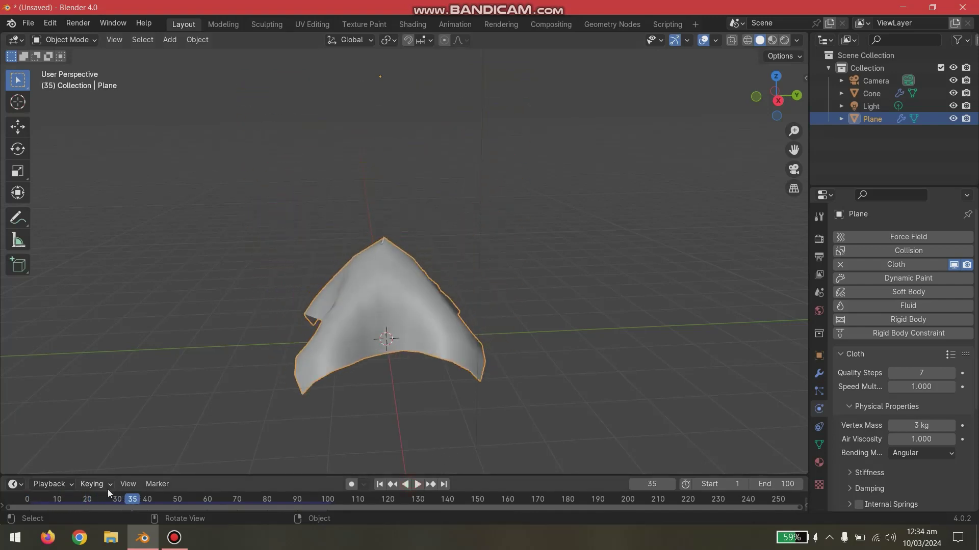
{"action": "left_click", "coordinate": [27, 500]}
{"action": "key", "text": "space"}
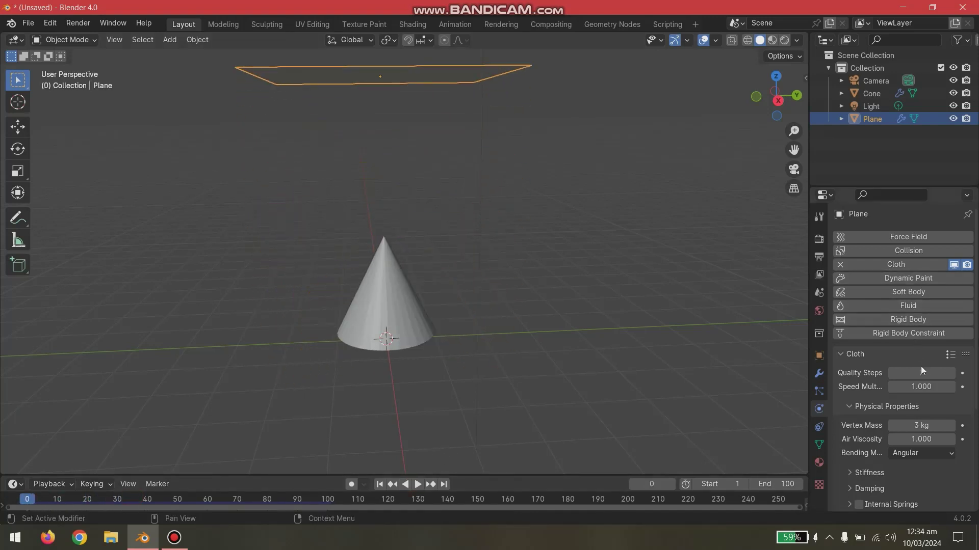
Apply the Silk cloth preset to the plane, play the simulation and reset the timeline to frame 0
{"action": "left_click", "coordinate": [949, 355]}
{"action": "left_click", "coordinate": [907, 308]}
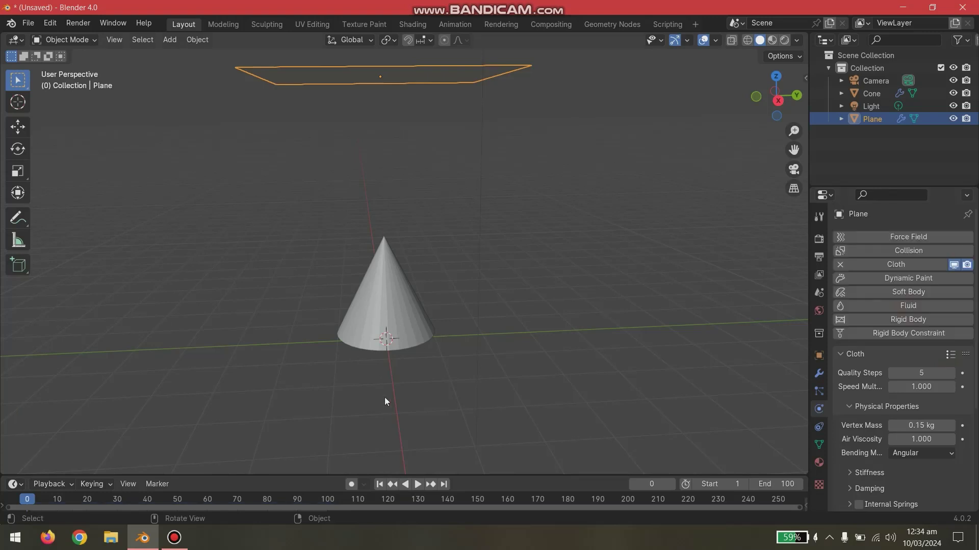
{"action": "left_click", "coordinate": [418, 484]}
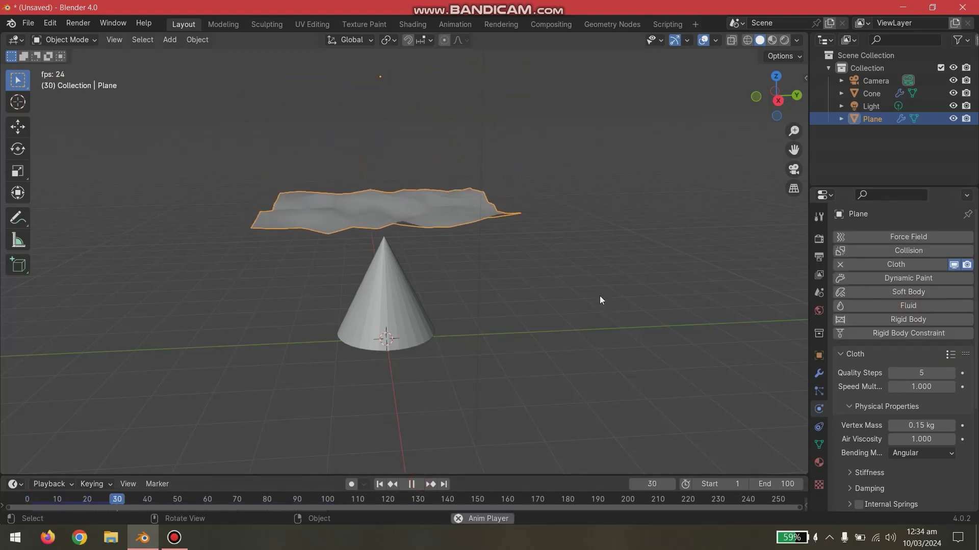
{"action": "left_click", "coordinate": [410, 485]}
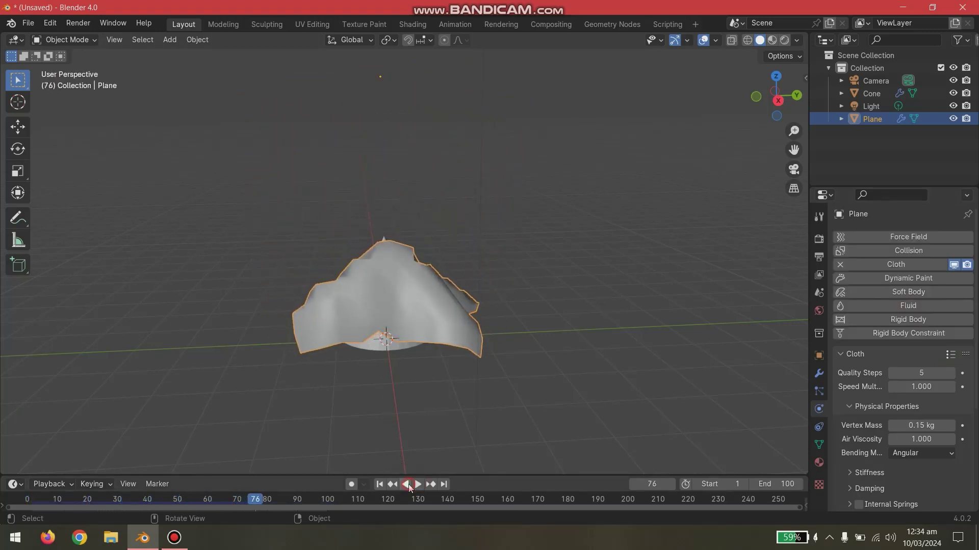
{"action": "left_click_drag", "start_coordinate": [246, 503], "coordinate": [25, 502]}
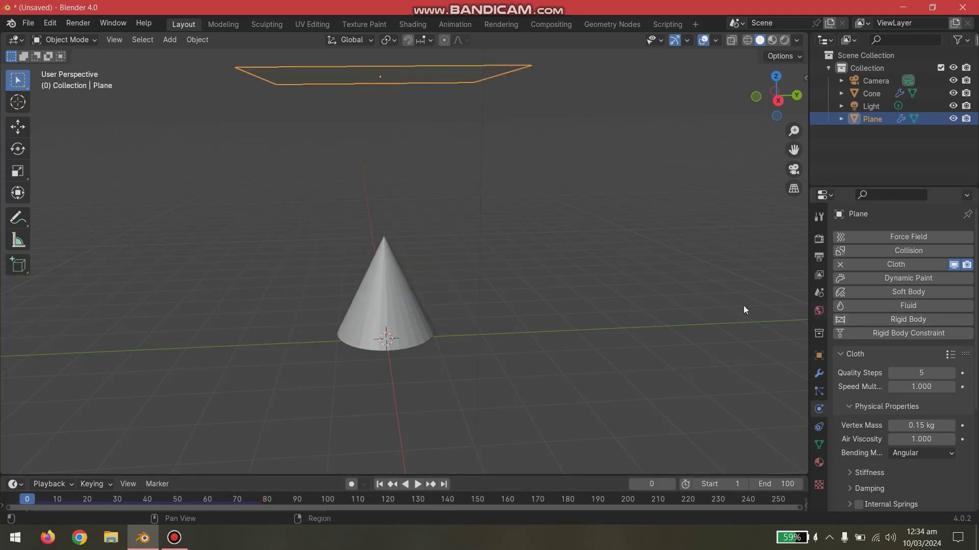
Delete the cone from the scene
{"action": "left_click", "coordinate": [525, 289]}
{"action": "middle_click_drag", "start_coordinate": [525, 289], "coordinate": [466, 304]}
{"action": "left_click", "coordinate": [431, 324]}
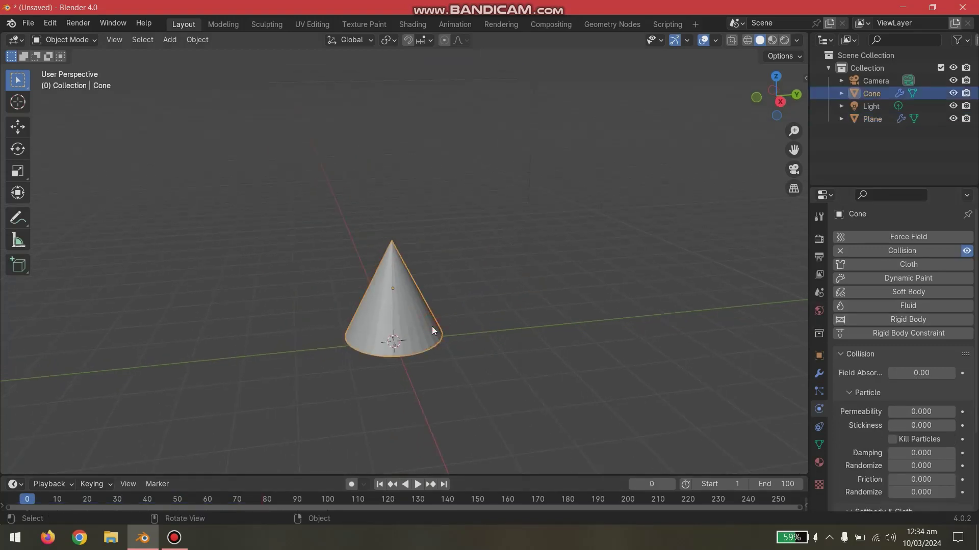
{"action": "key", "text": "Delete"}
Add a UV sphere with a 1 m radius at the world origin and enable Collision physics on it
{"action": "left_click", "coordinate": [176, 42]}
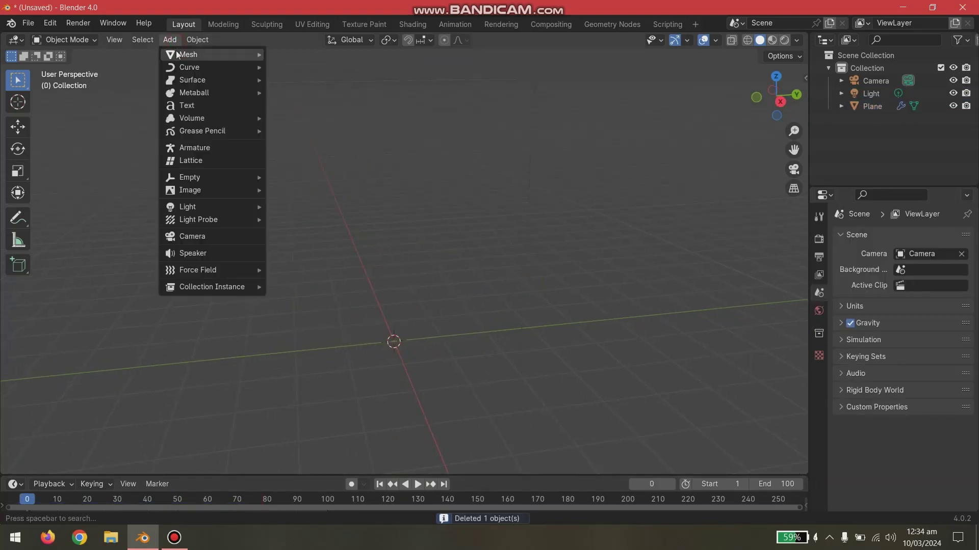
{"action": "mouse_move", "coordinate": [204, 54]}
{"action": "left_click", "coordinate": [298, 92]}
{"action": "scroll", "coordinate": [506, 195], "scroll_direction": "down", "scroll_amount": 4}
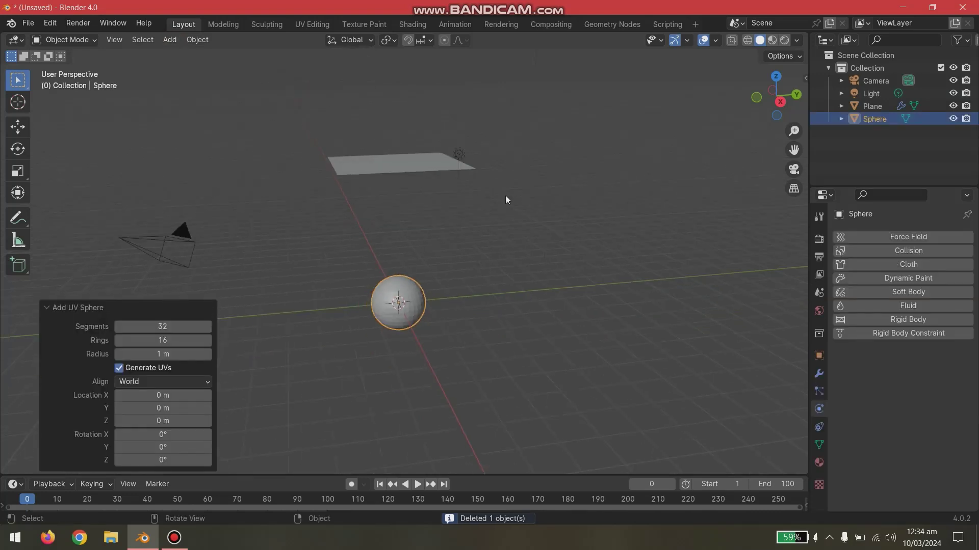
{"action": "scroll", "coordinate": [462, 251], "scroll_direction": "up", "scroll_amount": 4}
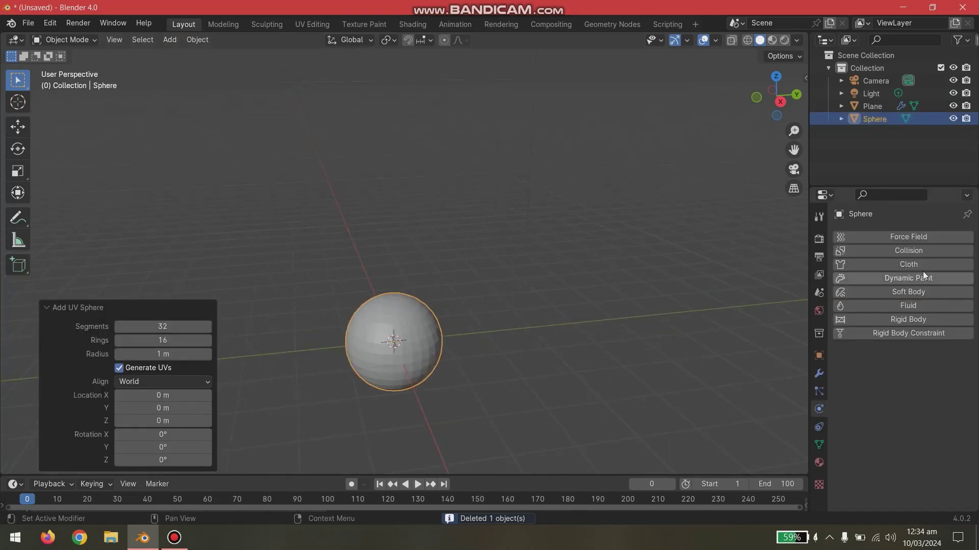
{"action": "left_click", "coordinate": [898, 253]}
Shade the sphere smooth twice, undoing the smooth shading each time
{"action": "right_click", "coordinate": [377, 303]}
{"action": "left_click", "coordinate": [383, 293]}
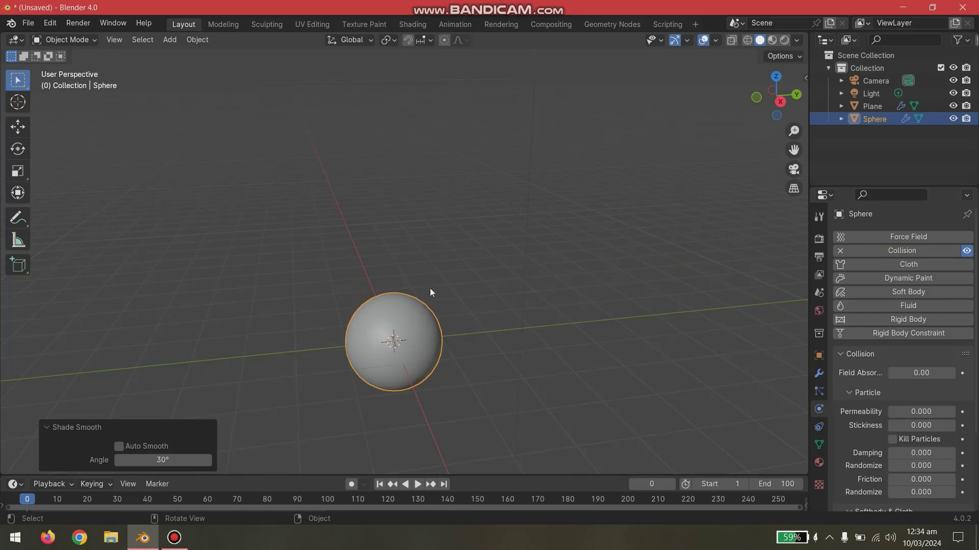
{"action": "key", "text": "ctrl+z"}
{"action": "left_click", "coordinate": [465, 276]}
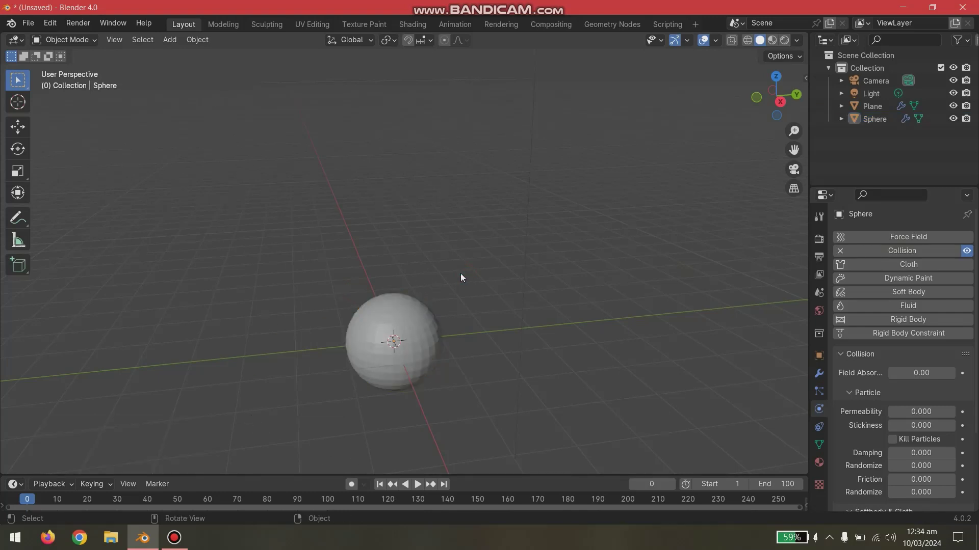
{"action": "left_click", "coordinate": [421, 313]}
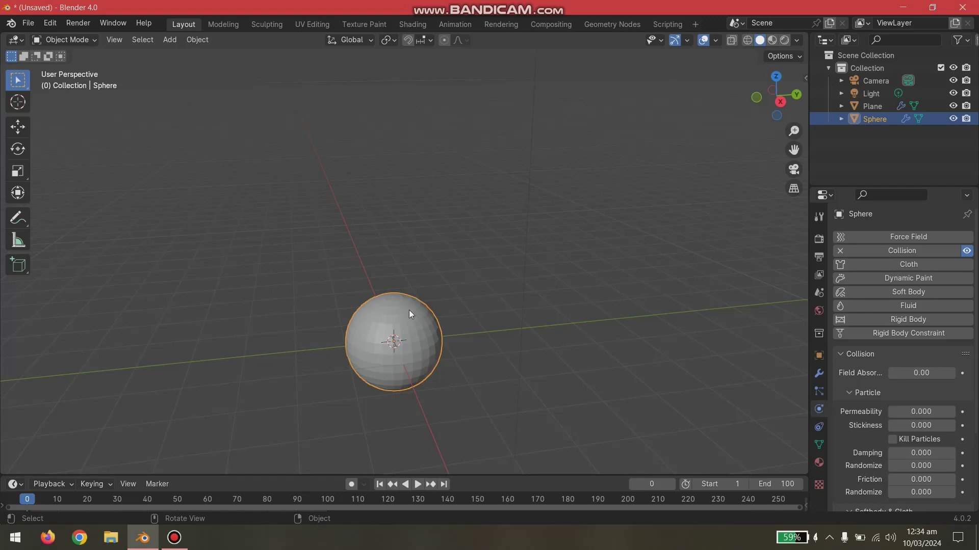
{"action": "right_click", "coordinate": [409, 310]}
{"action": "left_click", "coordinate": [378, 290]}
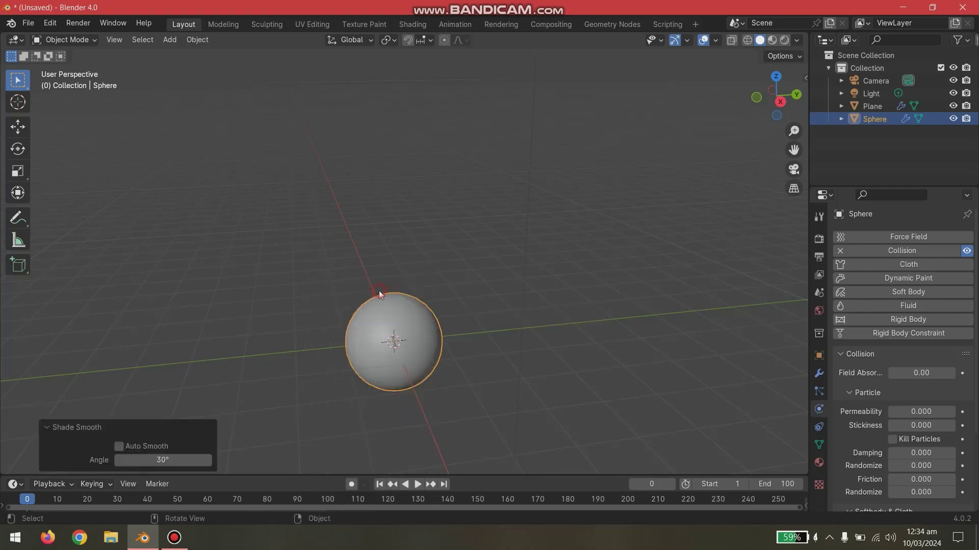
{"action": "key", "text": "ctrl+z"}
Switch the sphere's shading to flat, to smooth and back to flat
{"action": "right_click", "coordinate": [439, 323]}
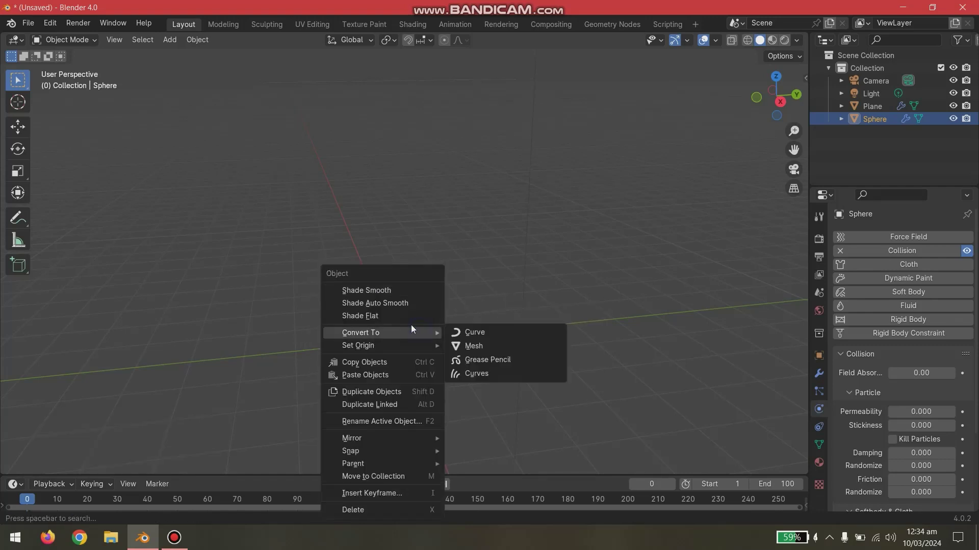
{"action": "left_click", "coordinate": [374, 317]}
{"action": "right_click", "coordinate": [438, 310]}
{"action": "left_click", "coordinate": [391, 290]}
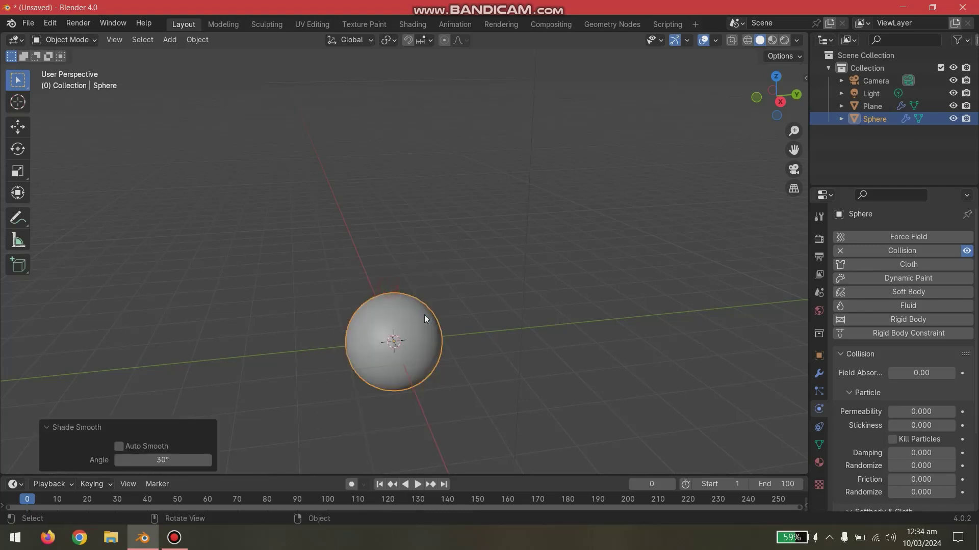
{"action": "right_click", "coordinate": [426, 315]}
{"action": "left_click", "coordinate": [399, 320]}
Compare the sphere's smooth and flat shading up close by undoing and redoing the last shading change
{"action": "scroll", "coordinate": [457, 365], "scroll_direction": "up", "scroll_amount": 4}
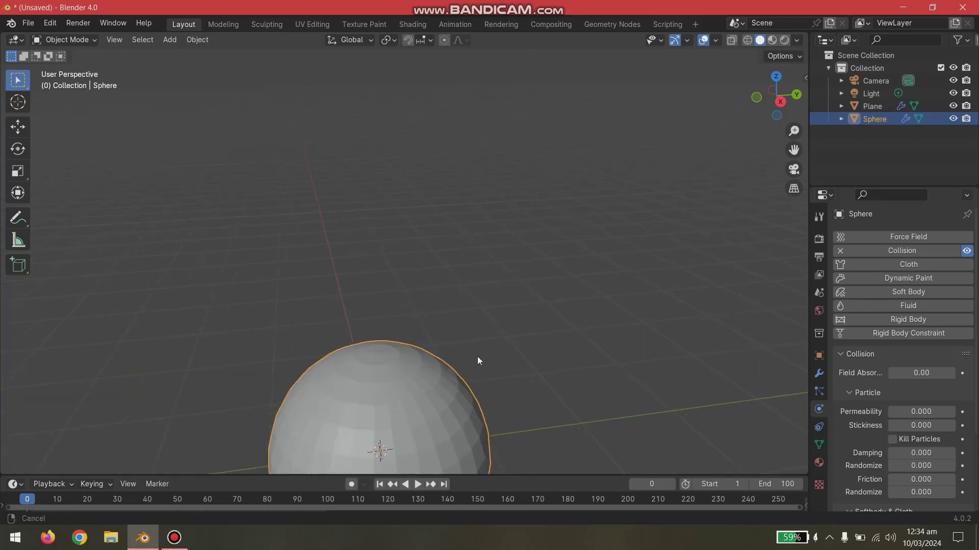
{"action": "middle_click_drag", "start_coordinate": [477, 356], "coordinate": [470, 201], "text": "shift"}
{"action": "key", "text": "ctrl+z"}
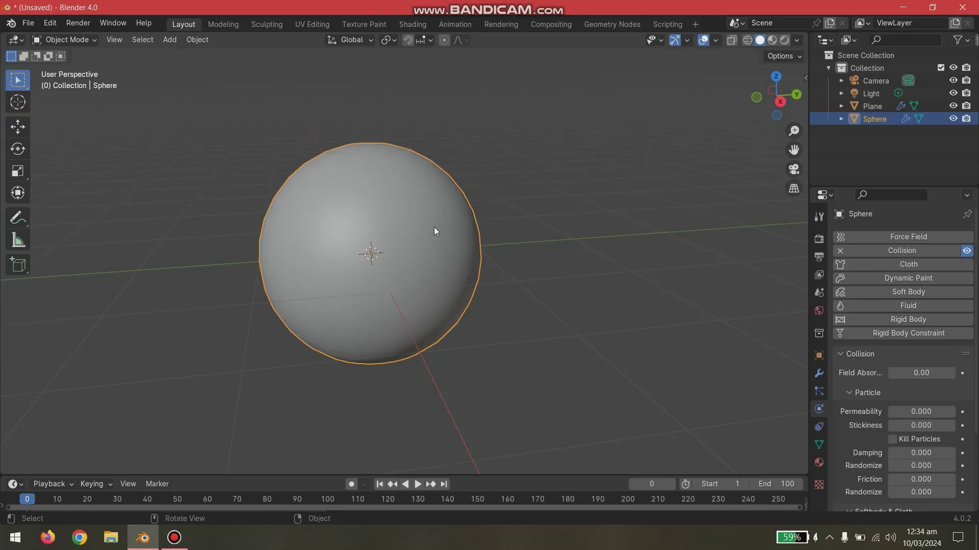
{"action": "key", "text": "ctrl+shift+z"}
Examine the sphere's mesh faces in Edit Mode and return to Object Mode
{"action": "key", "text": "Tab"}
{"action": "left_click", "coordinate": [411, 238]}
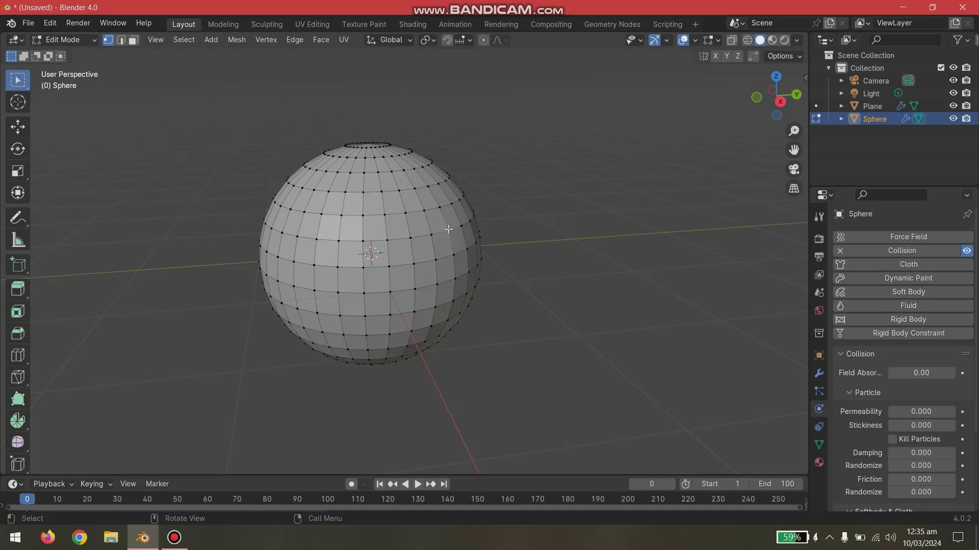
{"action": "key", "text": "Tab"}
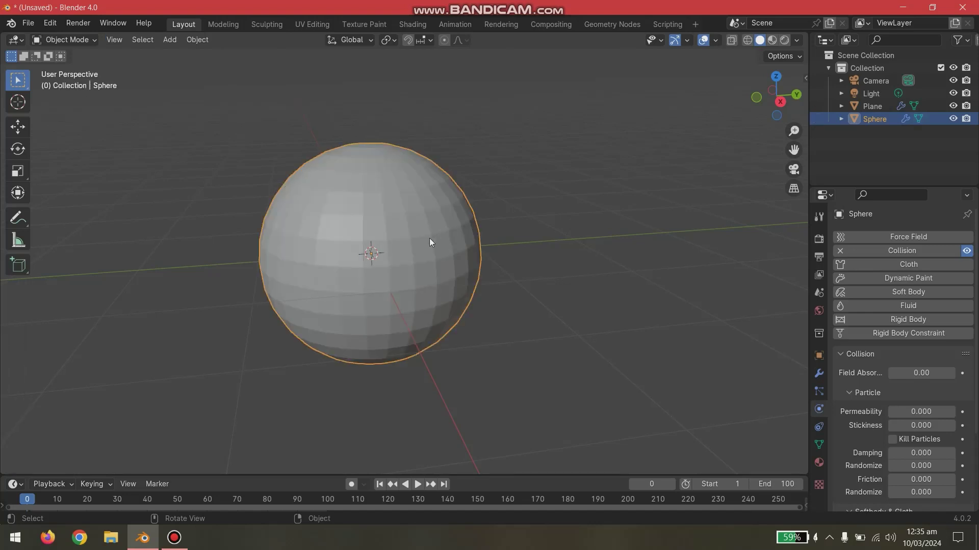
Shade the sphere smooth and play the cloth simulation over it
{"action": "right_click", "coordinate": [408, 233]}
{"action": "left_click", "coordinate": [415, 213]}
{"action": "scroll", "coordinate": [437, 255], "scroll_direction": "down", "scroll_amount": 6}
{"action": "middle_click_drag", "start_coordinate": [436, 255], "coordinate": [395, 303]}
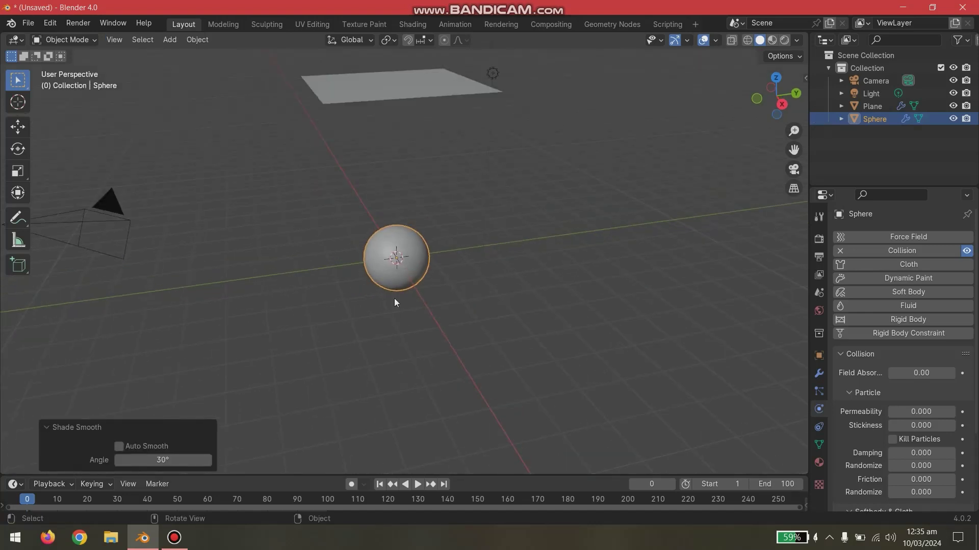
{"action": "left_click", "coordinate": [418, 485]}
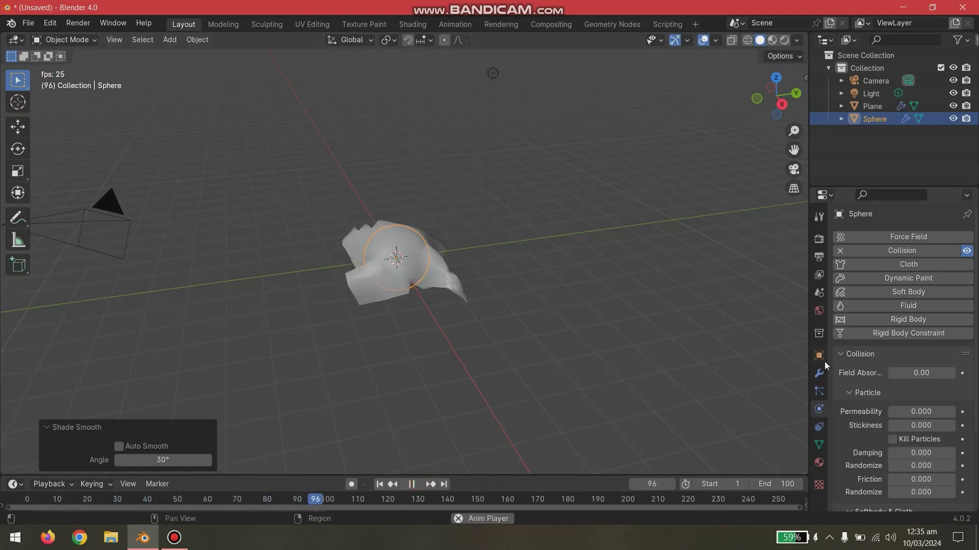
Set the sphere's Softbody & Cloth collision damping to 0 and try outer thickness values of 0.001 and 1.000 during playback
{"action": "scroll", "coordinate": [873, 425], "scroll_direction": "down", "scroll_amount": 5}
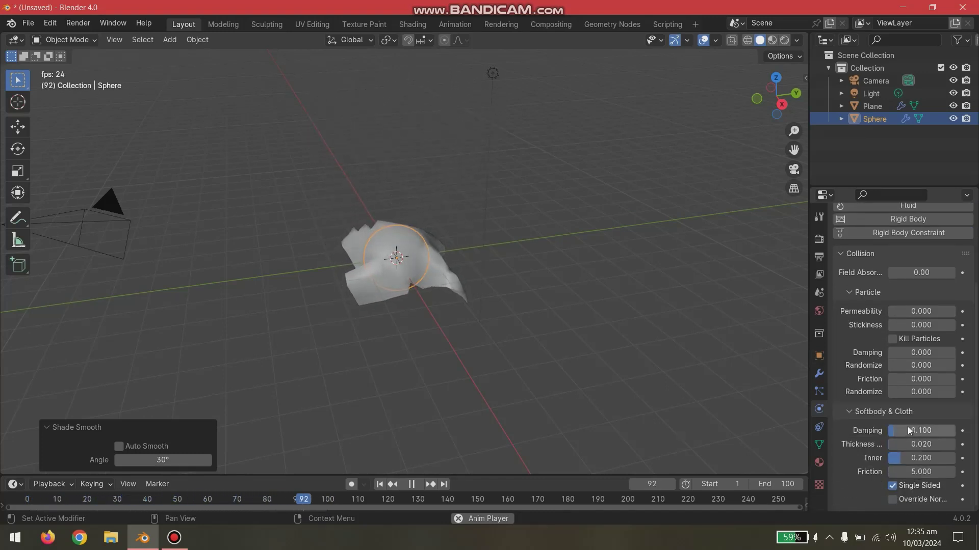
{"action": "mouse_move", "coordinate": [908, 428]}
{"action": "left_mouse_down"}
{"action": "mouse_move", "coordinate": [956, 427]}
{"action": "mouse_move", "coordinate": [890, 431]}
{"action": "left_mouse_up"}
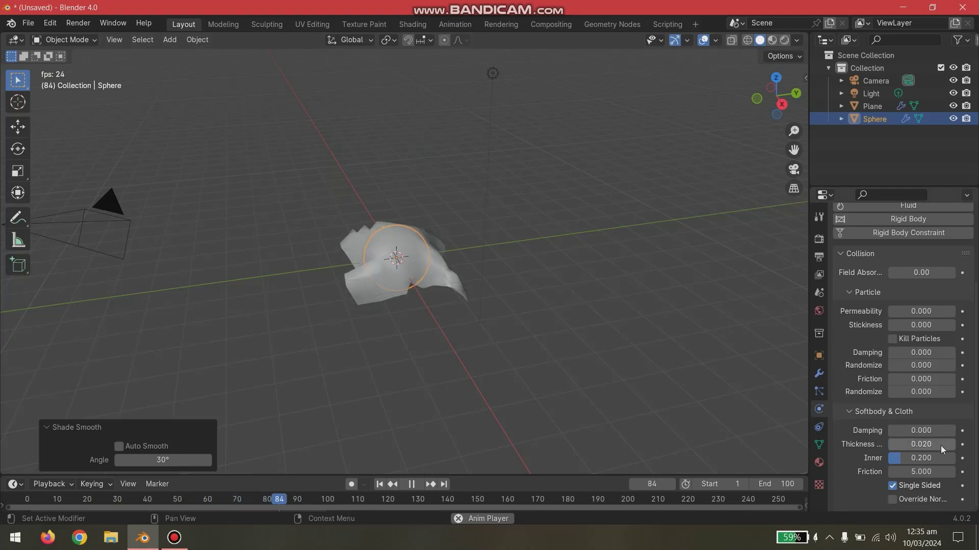
{"action": "left_click_drag", "start_coordinate": [941, 446], "coordinate": [897, 446]}
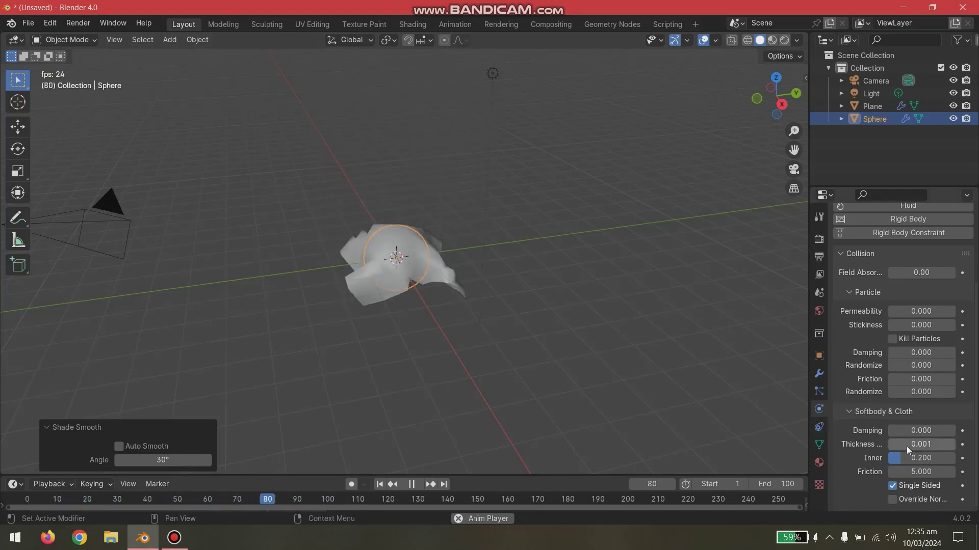
{"action": "left_click_drag", "start_coordinate": [906, 446], "coordinate": [953, 445]}
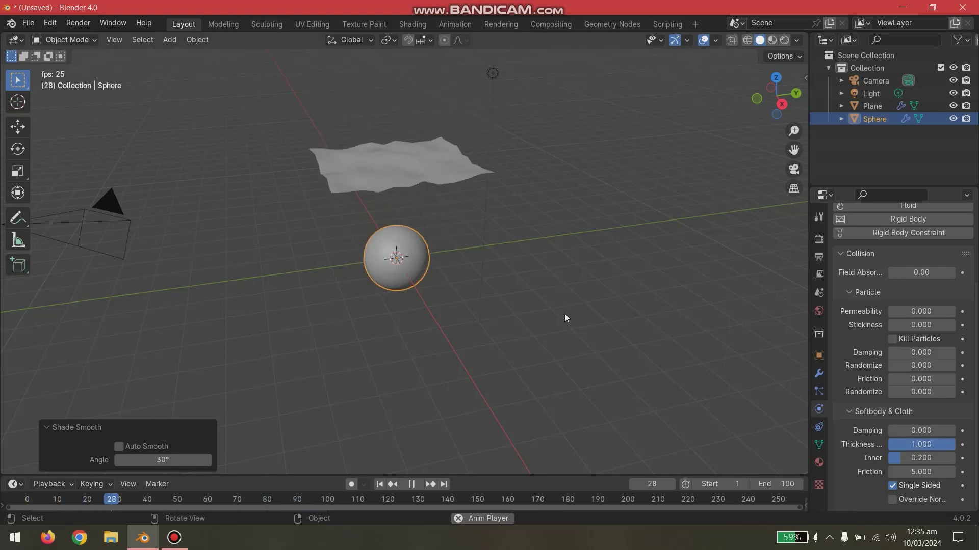
Reduce the sphere's outer collision thickness to 0.090 and set its inner thickness to 0.163
{"action": "middle_click_drag", "start_coordinate": [460, 246], "coordinate": [450, 196]}
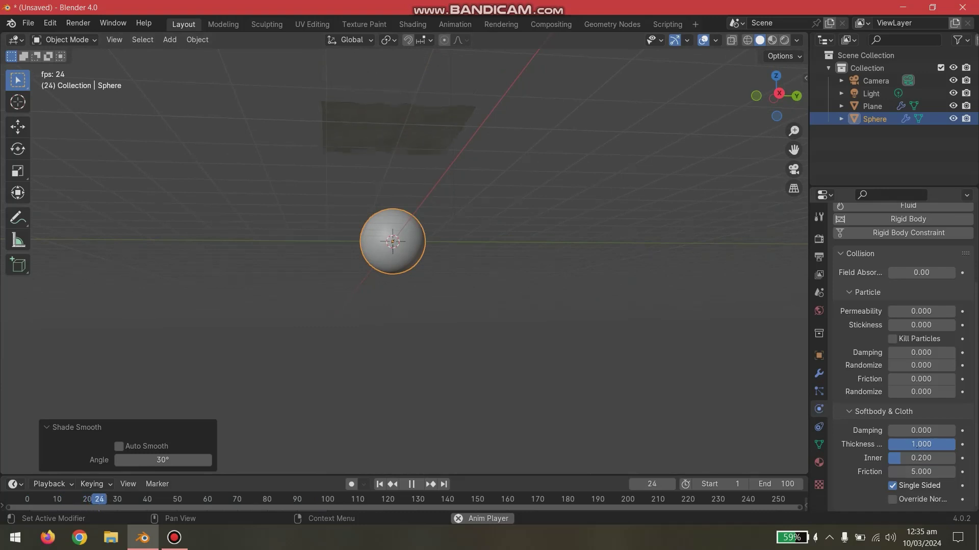
{"action": "left_click_drag", "start_coordinate": [897, 444], "coordinate": [859, 444]}
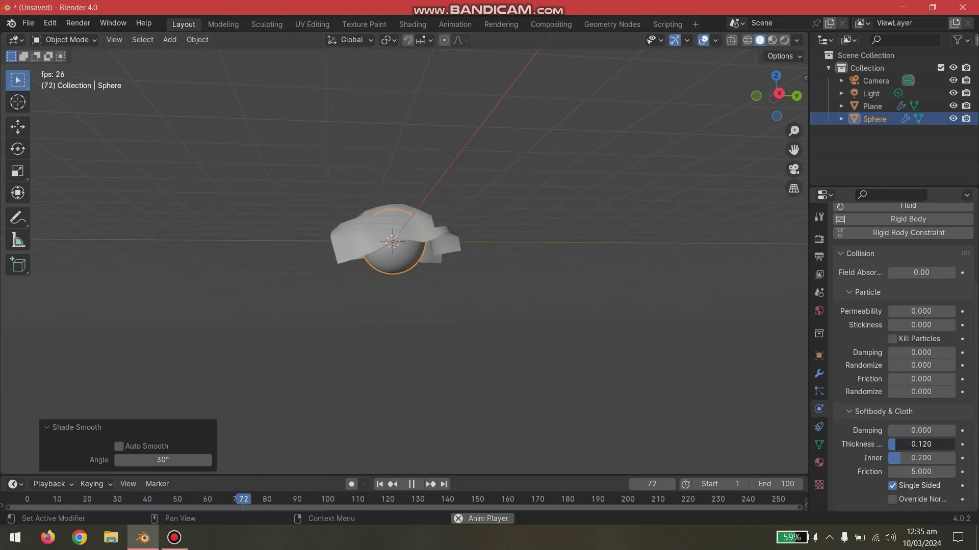
{"action": "middle_click_drag", "start_coordinate": [258, 351], "coordinate": [361, 353]}
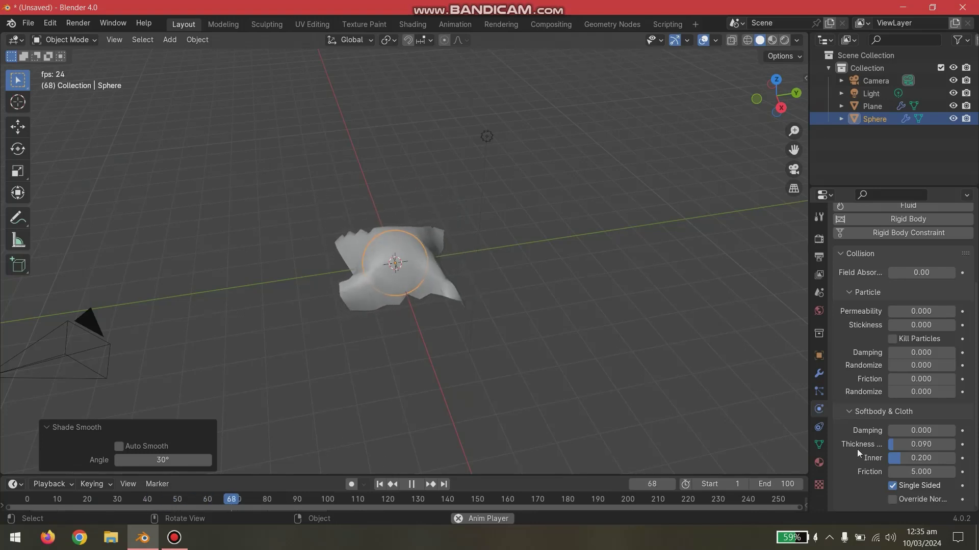
{"action": "mouse_move", "coordinate": [920, 458]}
{"action": "left_mouse_down"}
{"action": "mouse_move", "coordinate": [897, 458]}
{"action": "mouse_move", "coordinate": [948, 471]}
{"action": "mouse_move", "coordinate": [920, 472]}
{"action": "left_mouse_up"}
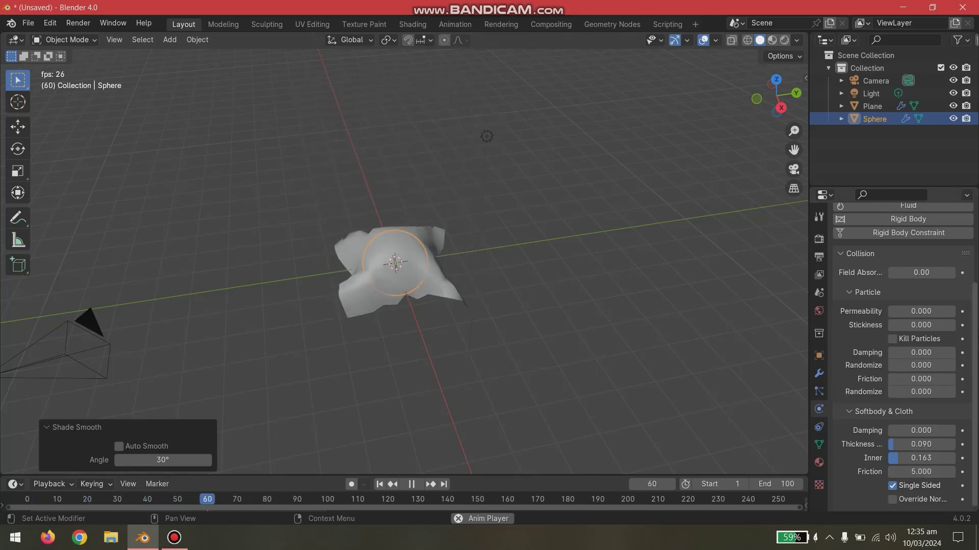
{"action": "scroll", "coordinate": [913, 379], "scroll_direction": "up", "scroll_amount": 5}
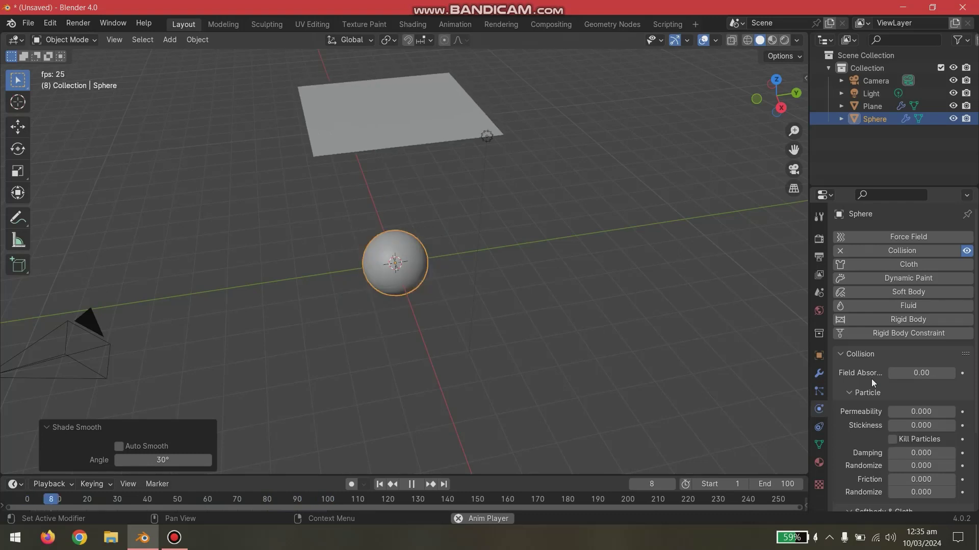
{"action": "scroll", "coordinate": [875, 427], "scroll_direction": "down", "scroll_amount": 5}
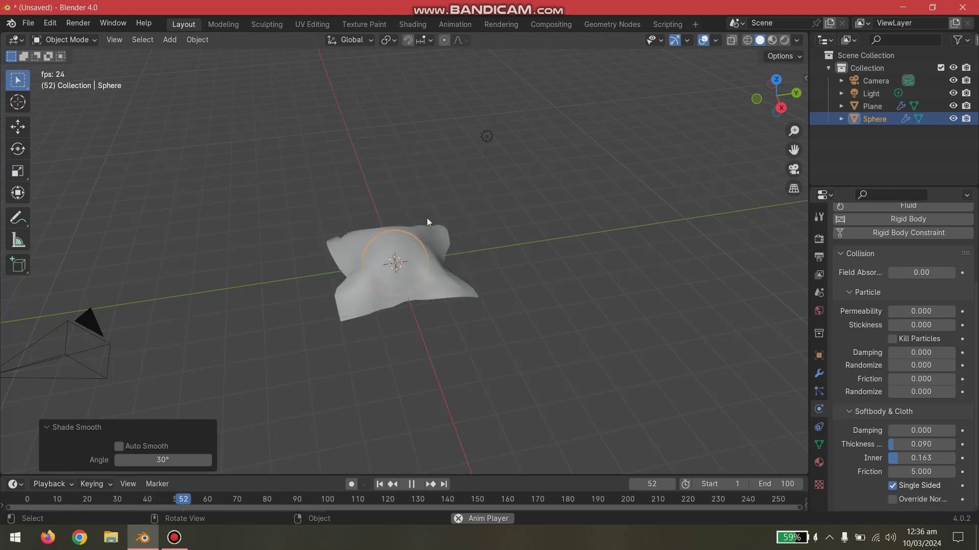
Try stiffness values on the plane's cloth: tension 0, compression 41.7, shear 52.8, and bending at 48.05 and 0
{"action": "left_click", "coordinate": [427, 237]}
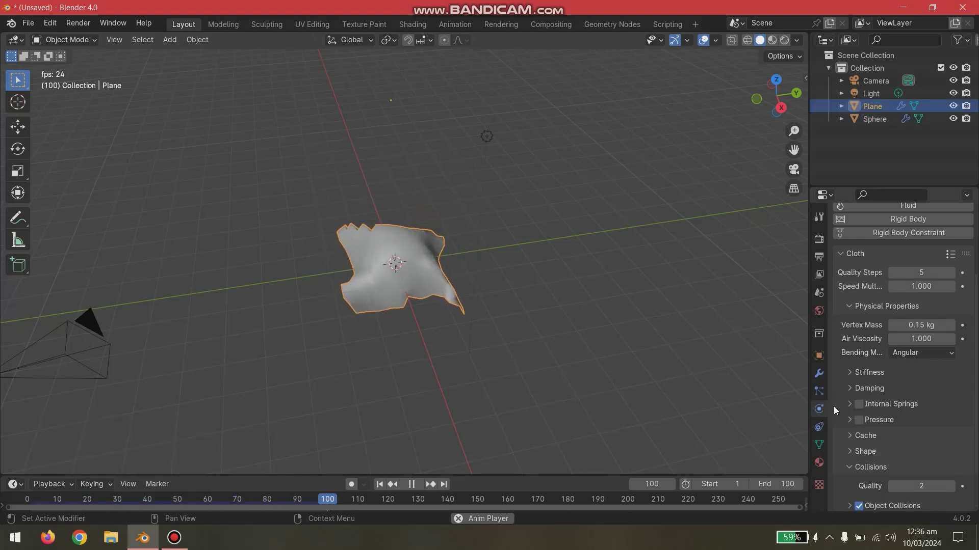
{"action": "scroll", "coordinate": [868, 405], "scroll_direction": "down", "scroll_amount": 3}
{"action": "left_click", "coordinate": [868, 322]}
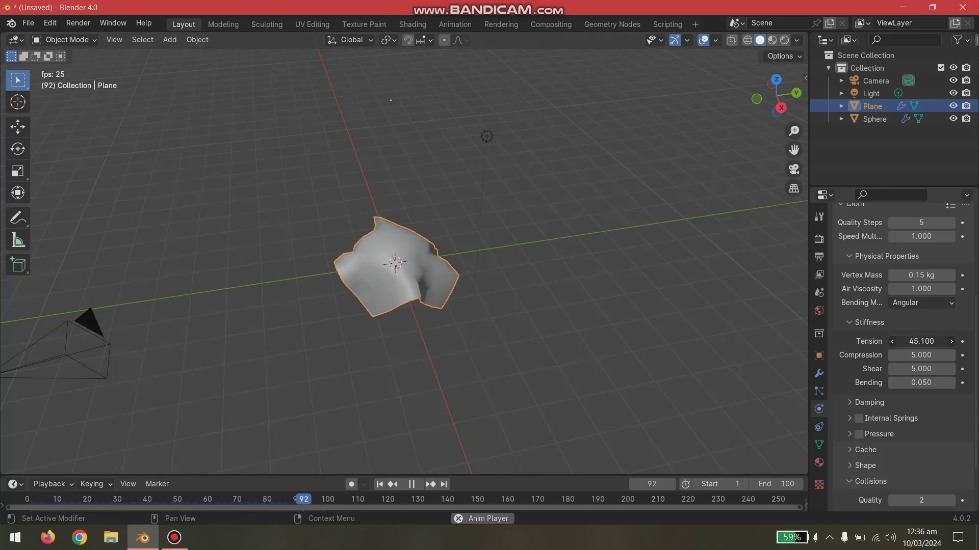
{"action": "left_click_drag", "start_coordinate": [921, 341], "coordinate": [867, 341]}
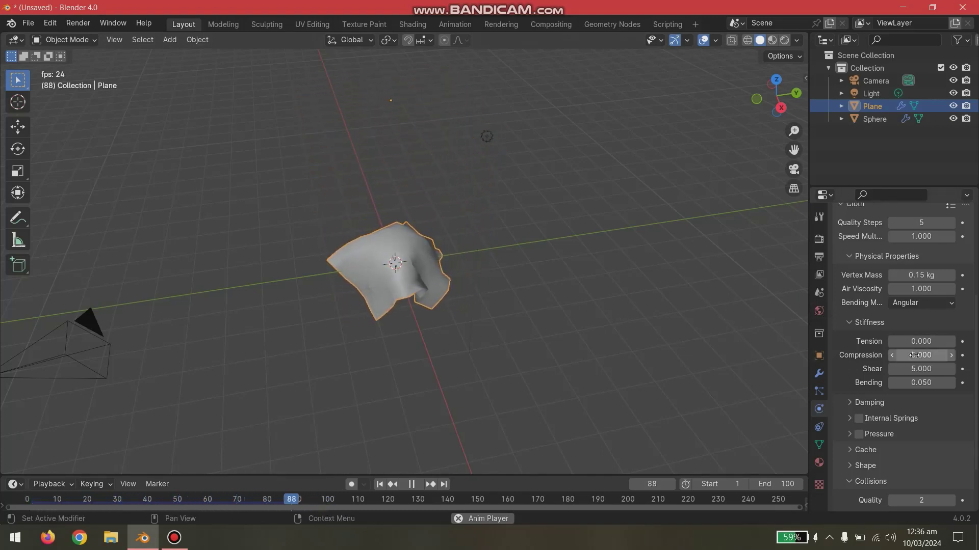
{"action": "left_click_drag", "start_coordinate": [922, 354], "coordinate": [949, 355]}
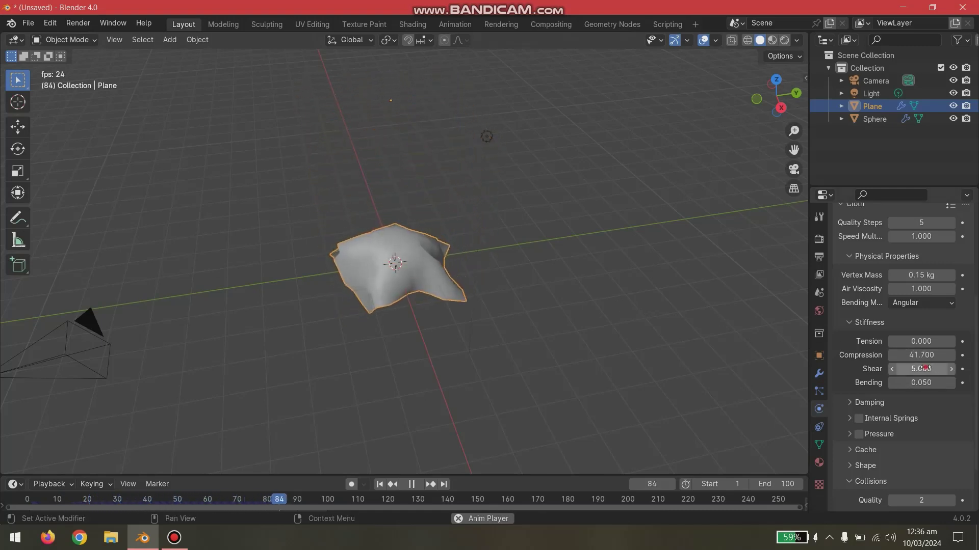
{"action": "left_click_drag", "start_coordinate": [907, 377], "coordinate": [935, 378]}
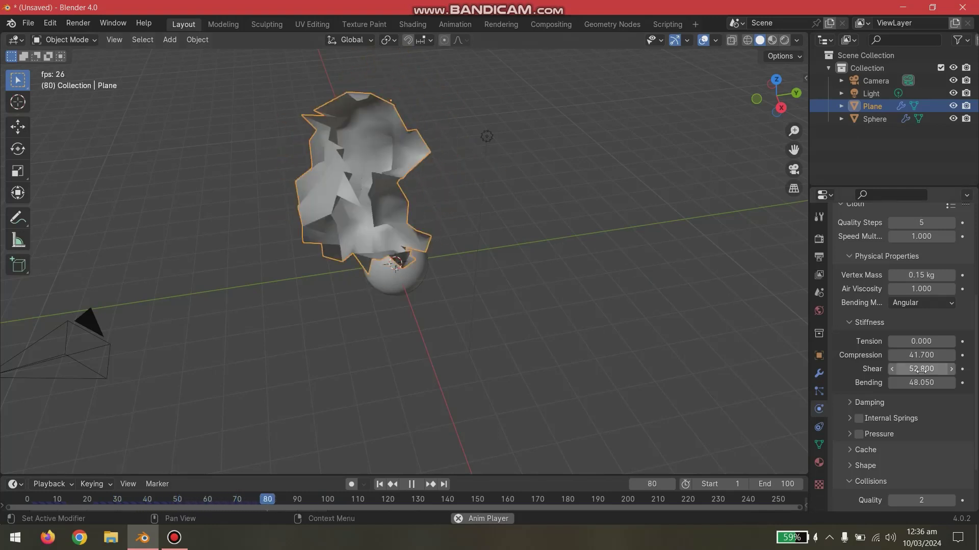
{"action": "left_click_drag", "start_coordinate": [943, 382], "coordinate": [910, 383]}
{"action": "right_click", "coordinate": [903, 366]}
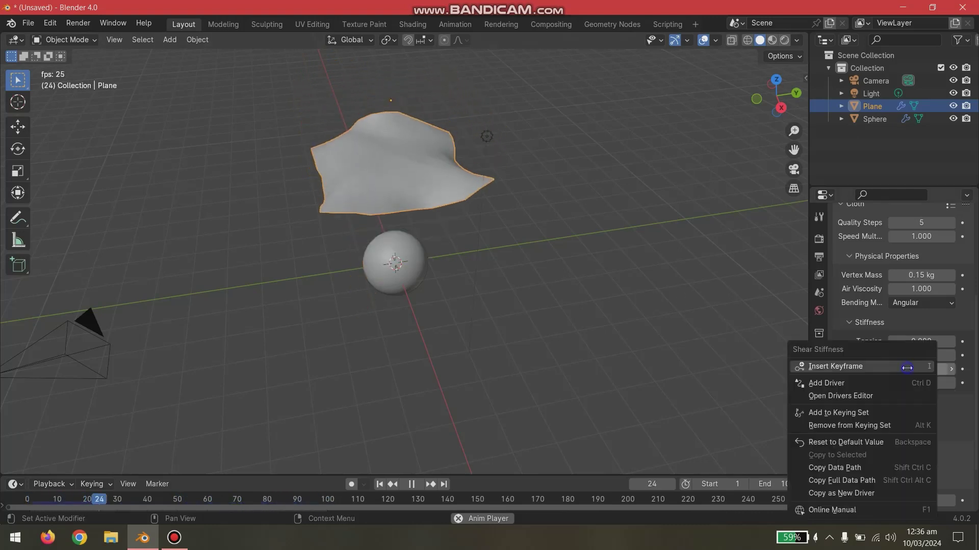
Reset the plane's cloth physics by removing and re-adding it, and apply the Cotton preset at frame 0
{"action": "scroll", "coordinate": [907, 250], "scroll_direction": "up", "scroll_amount": 5}
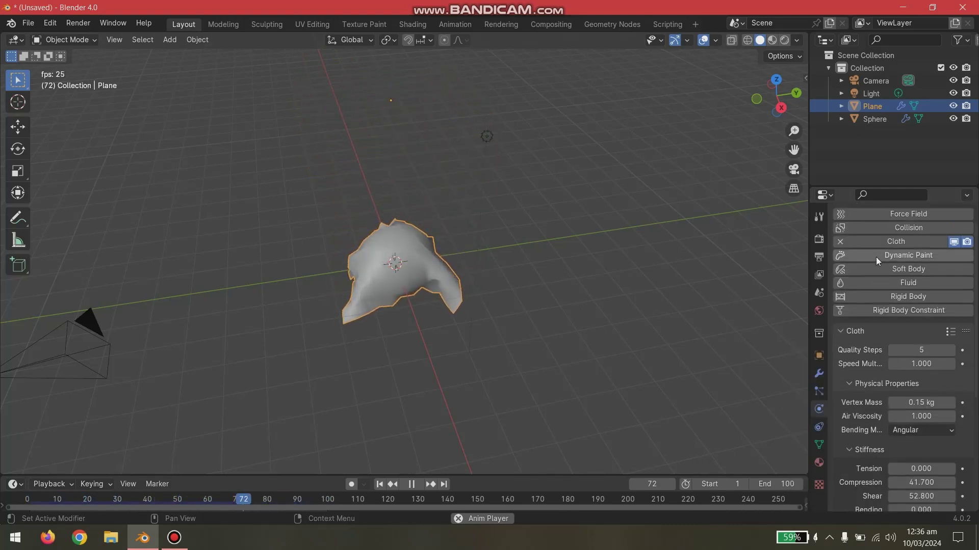
{"action": "left_click", "coordinate": [862, 242]}
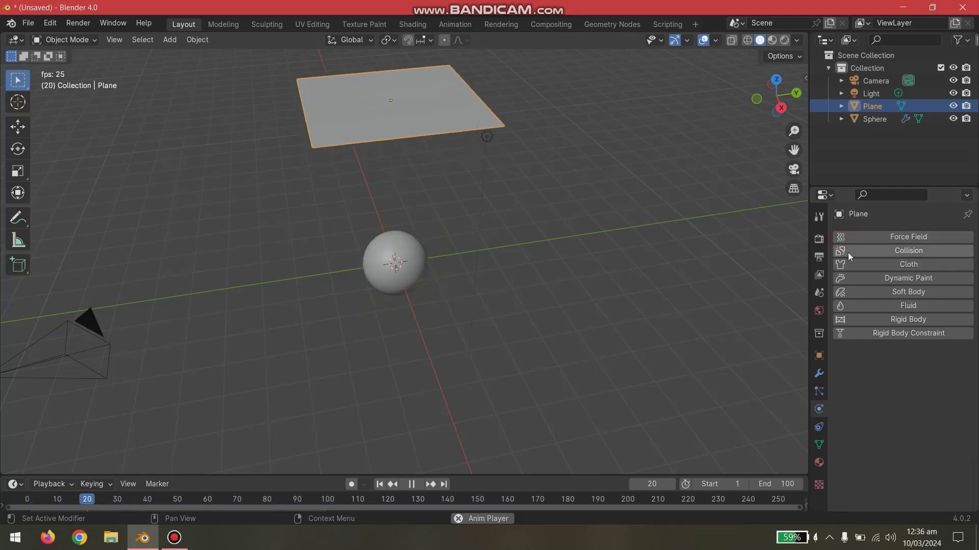
{"action": "left_click", "coordinate": [903, 263]}
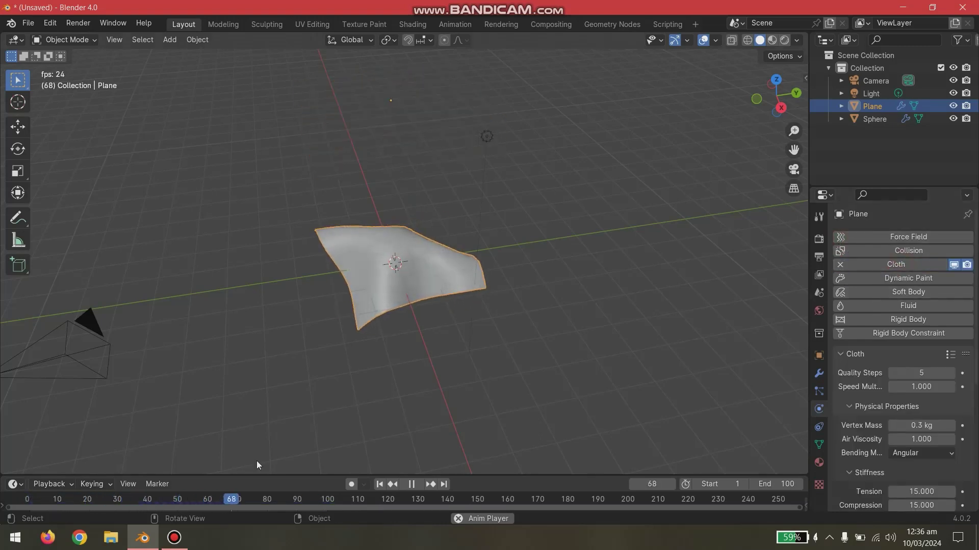
{"action": "left_click_drag", "start_coordinate": [311, 499], "coordinate": [15, 474]}
{"action": "scroll", "coordinate": [934, 368], "scroll_direction": "down", "scroll_amount": 2}
{"action": "left_click", "coordinate": [948, 303]}
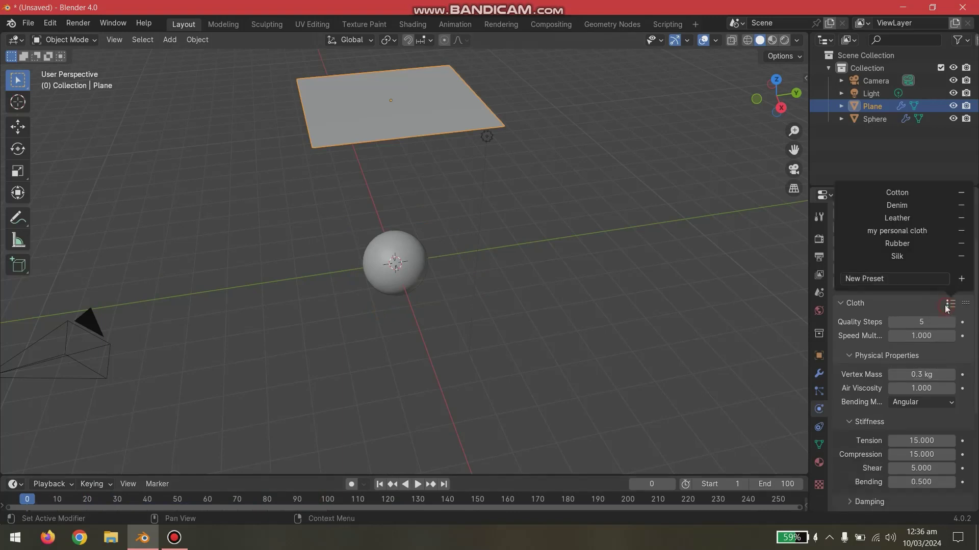
{"action": "left_click", "coordinate": [895, 195]}
Test the plane's cloth with bending stiffness values of 1.3, 23.4 and 0, and raise it in 0.1 increments back to 0.5
{"action": "scroll", "coordinate": [836, 433], "scroll_direction": "down", "scroll_amount": 3}
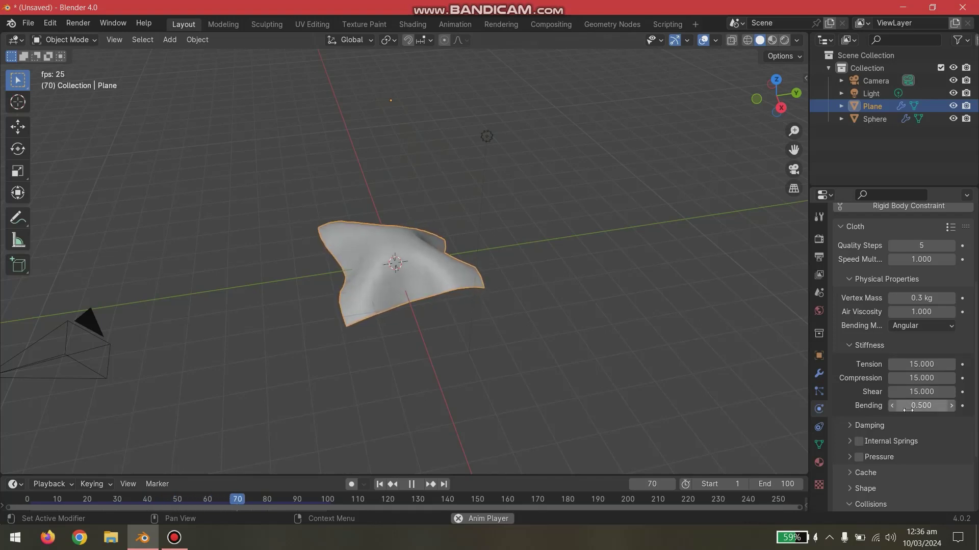
{"action": "left_click_drag", "start_coordinate": [921, 406], "coordinate": [938, 406]}
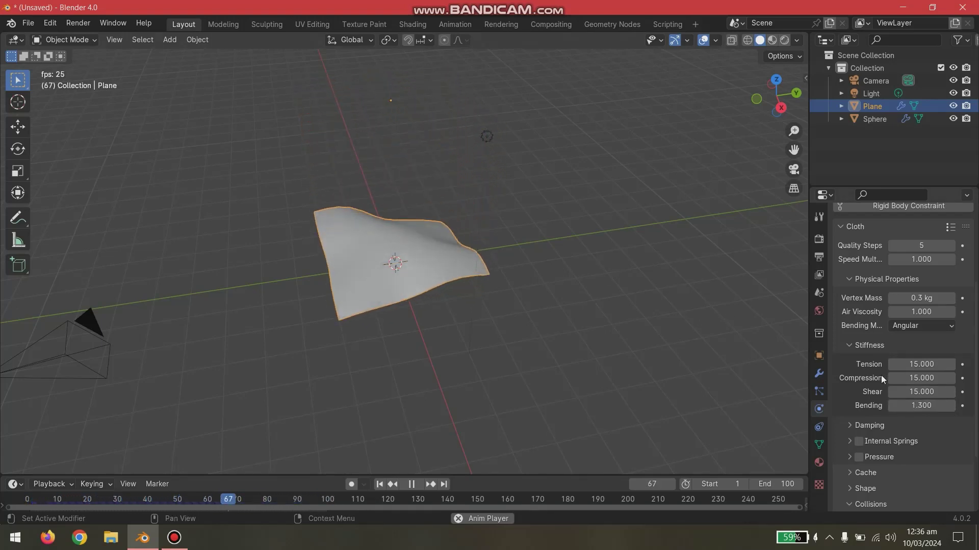
{"action": "left_click_drag", "start_coordinate": [921, 406], "coordinate": [963, 406]}
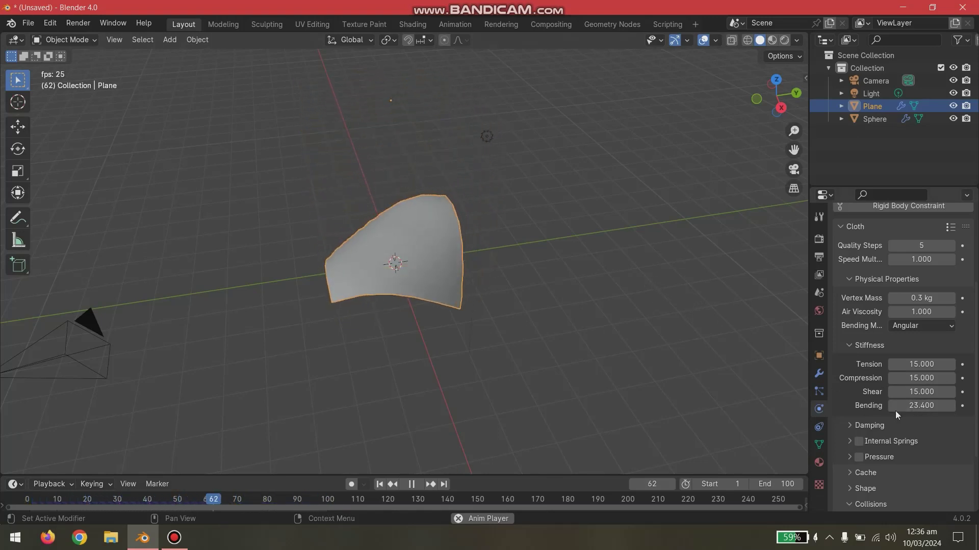
{"action": "left_click_drag", "start_coordinate": [921, 405], "coordinate": [870, 406]}
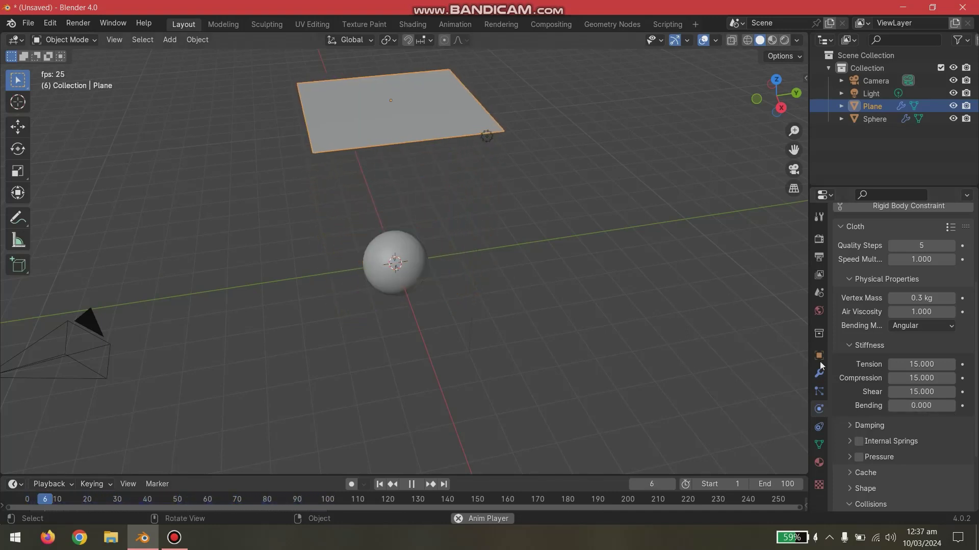
{"action": "left_click", "coordinate": [950, 406]}
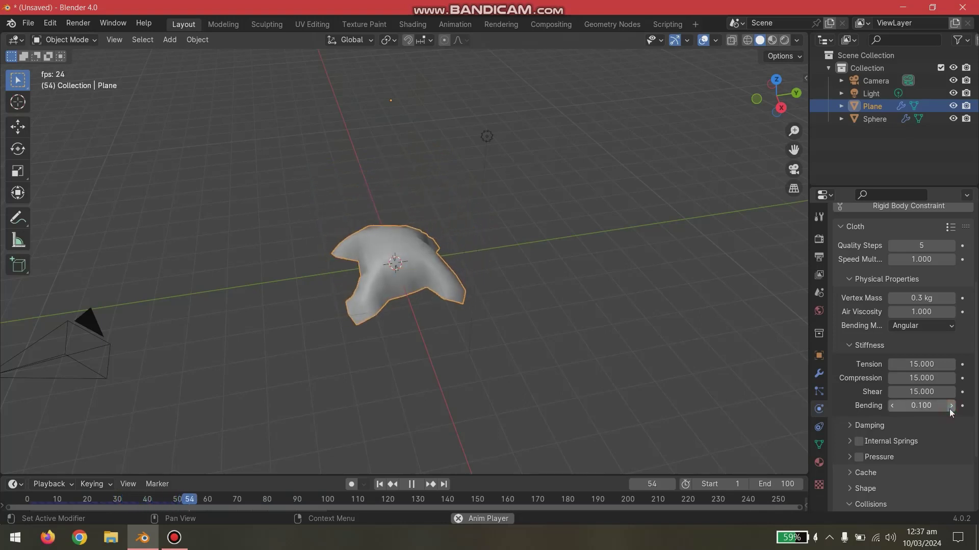
{"action": "left_click", "coordinate": [949, 406]}
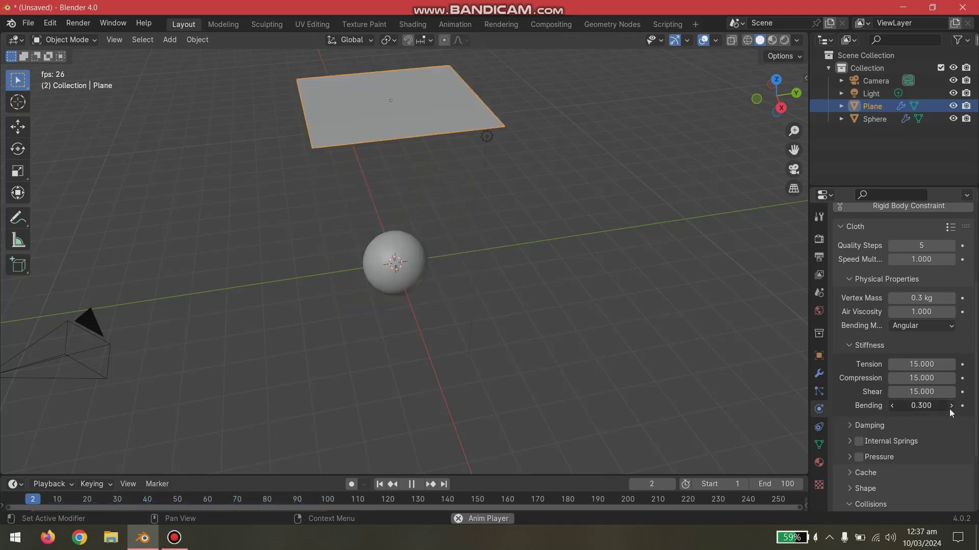
{"action": "left_click", "coordinate": [950, 406]}
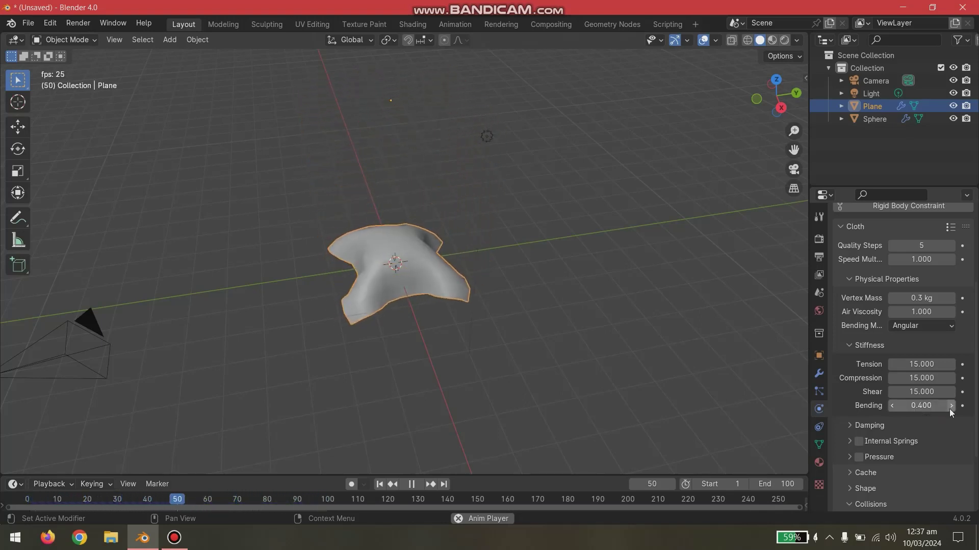
{"action": "left_click", "coordinate": [950, 406]}
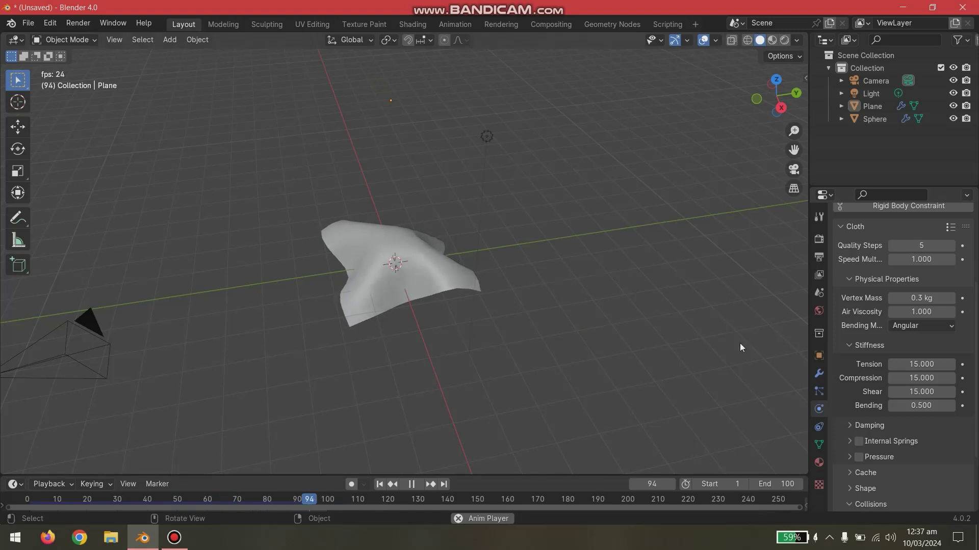
Compare the cloth's bending models by switching from Angular to Linear, back to Angular, and to Linear again
{"action": "scroll", "coordinate": [923, 346], "scroll_direction": "up", "scroll_amount": 4}
{"action": "left_click", "coordinate": [922, 402]}
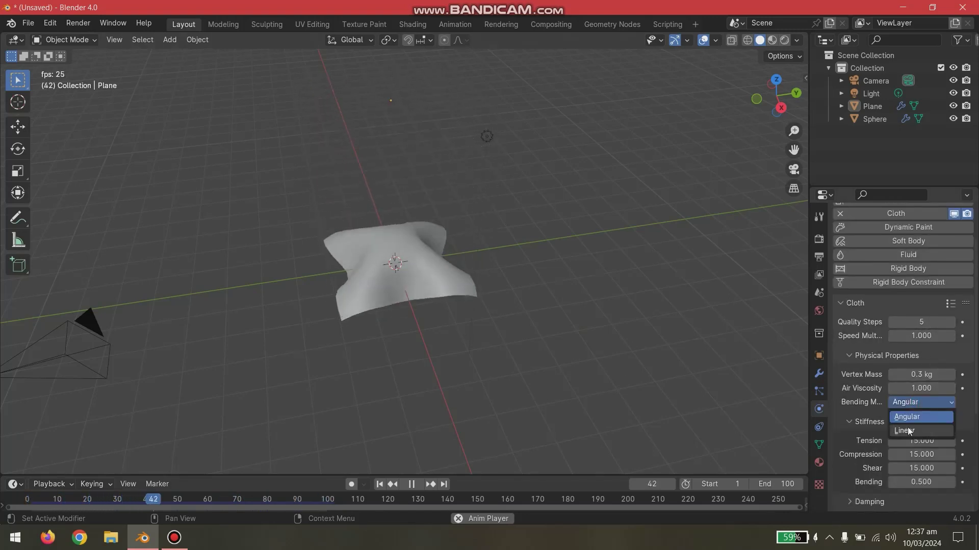
{"action": "left_click", "coordinate": [907, 431]}
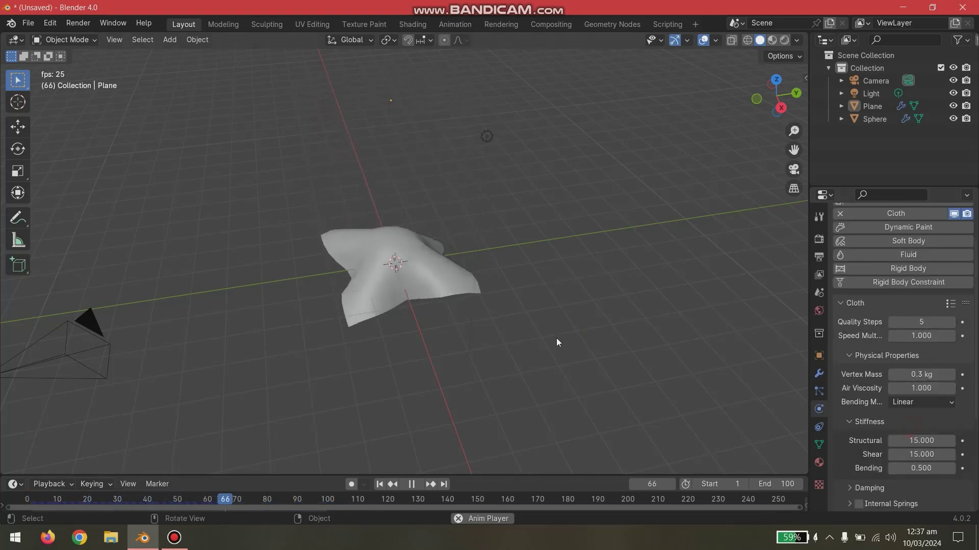
{"action": "left_click", "coordinate": [898, 408]}
{"action": "left_click", "coordinate": [903, 419]}
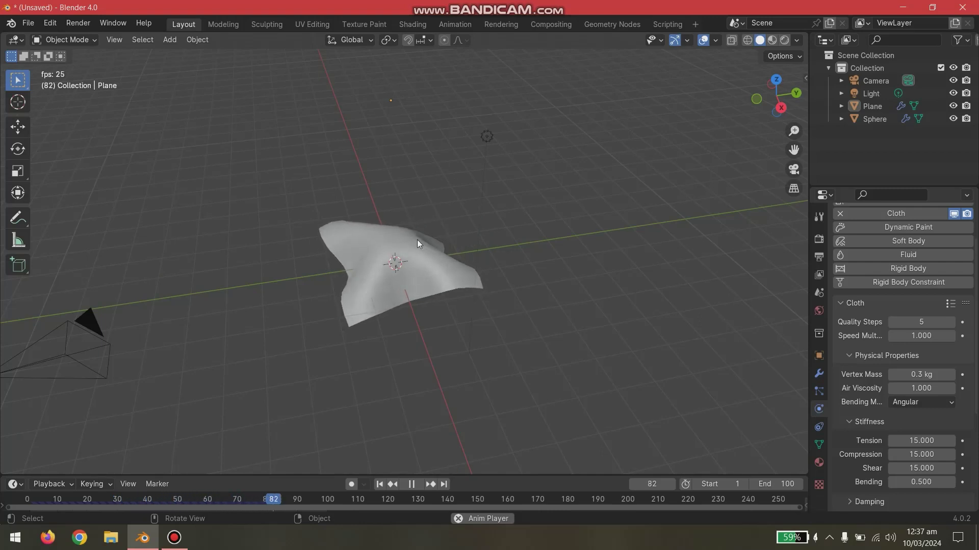
{"action": "left_click", "coordinate": [900, 403]}
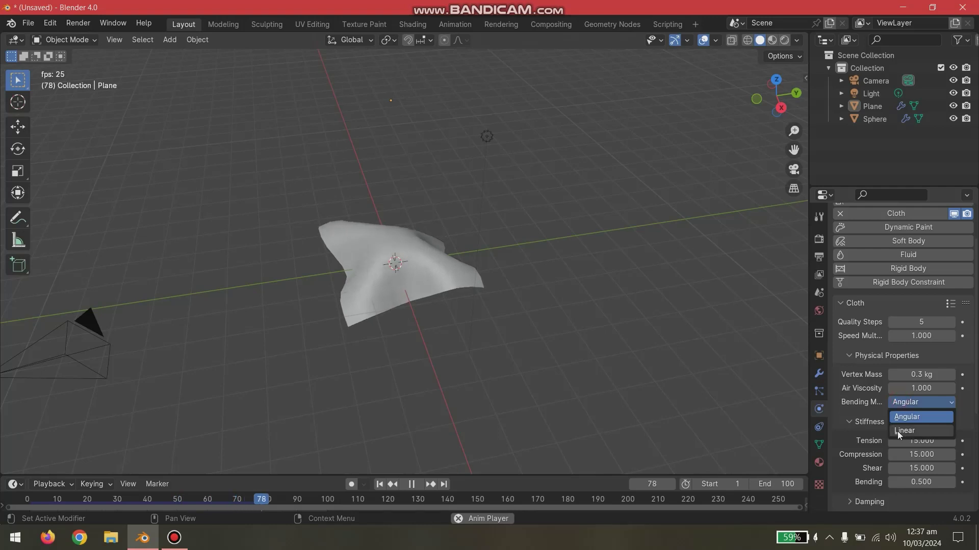
{"action": "left_click", "coordinate": [899, 432]}
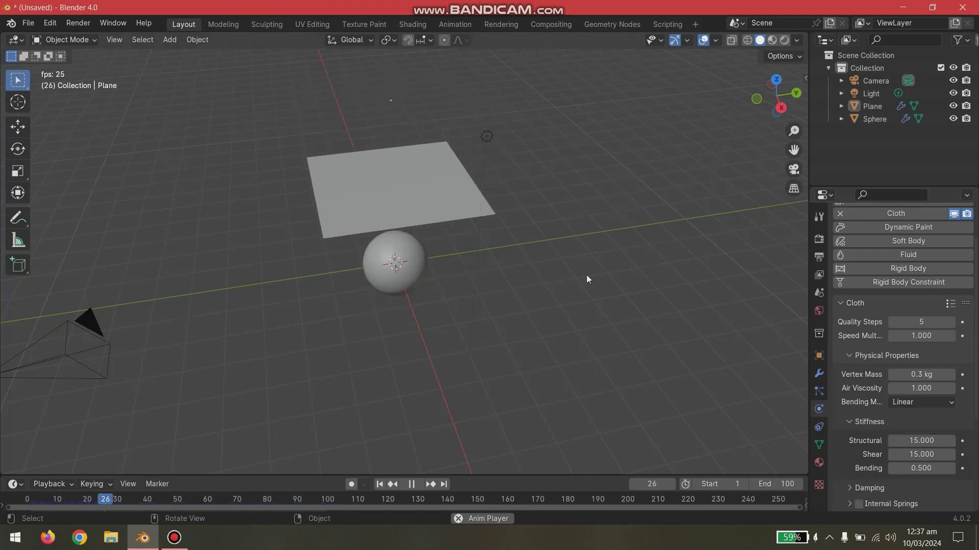
Stop the simulation playback and review the physics settings of the sphere and the plane
{"action": "middle_click_drag", "start_coordinate": [482, 237], "coordinate": [467, 220]}
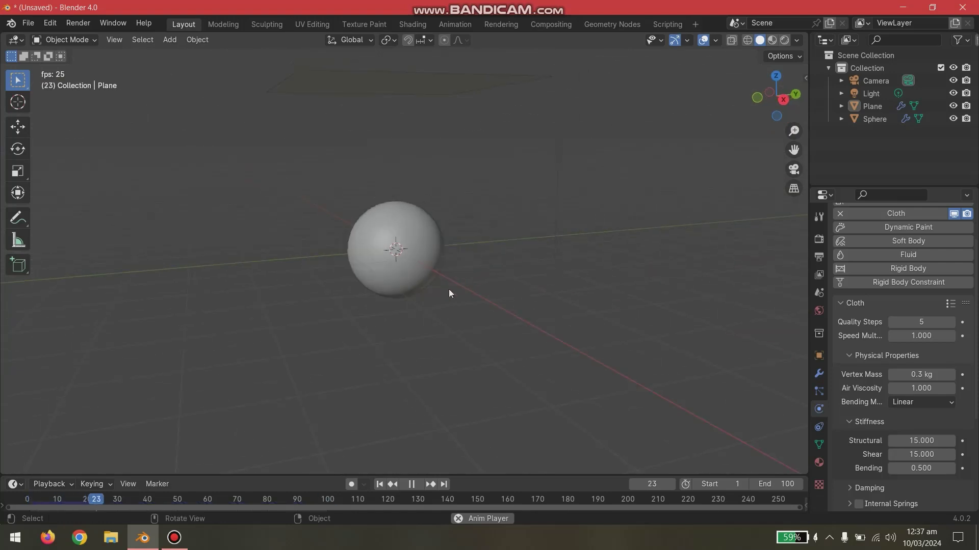
{"action": "left_click", "coordinate": [414, 485]}
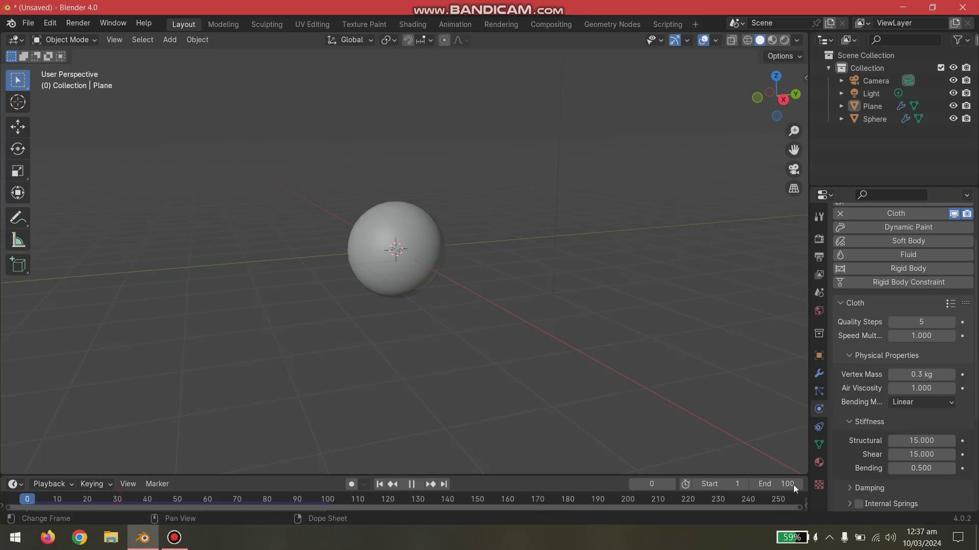
{"action": "left_click", "coordinate": [406, 227]}
{"action": "middle_click_drag", "start_coordinate": [492, 276], "coordinate": [433, 227]}
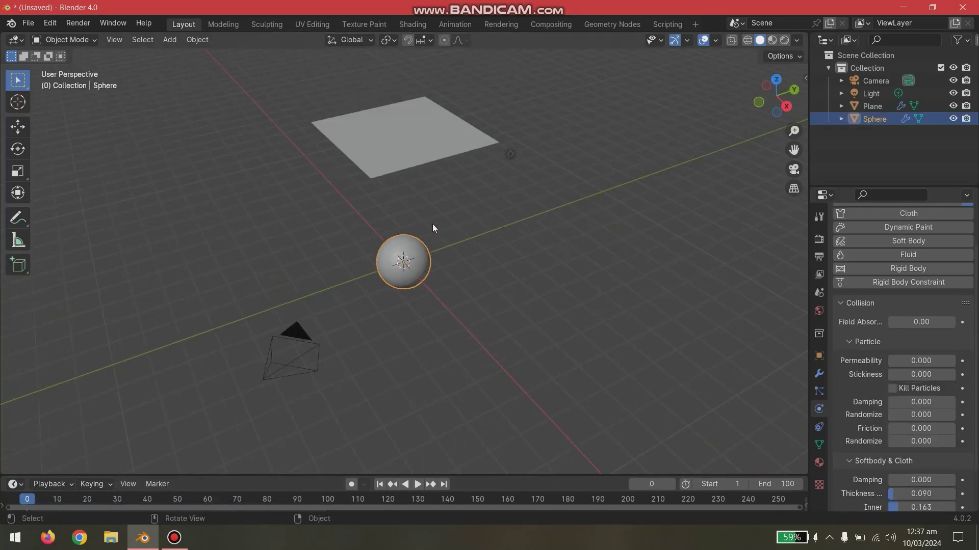
{"action": "left_click", "coordinate": [419, 133]}
{"action": "scroll", "coordinate": [861, 337], "scroll_direction": "down", "scroll_amount": 5}
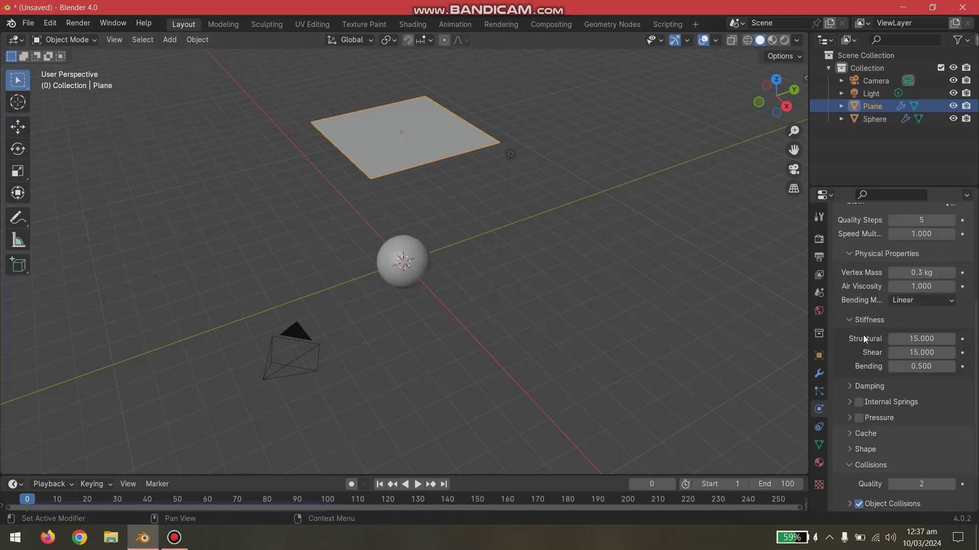
Remove the sphere's Collision physics and run the cloth simulation twice, pausing the second run at frame 57
{"action": "left_click", "coordinate": [426, 262]}
{"action": "scroll", "coordinate": [875, 274], "scroll_direction": "up", "scroll_amount": 5}
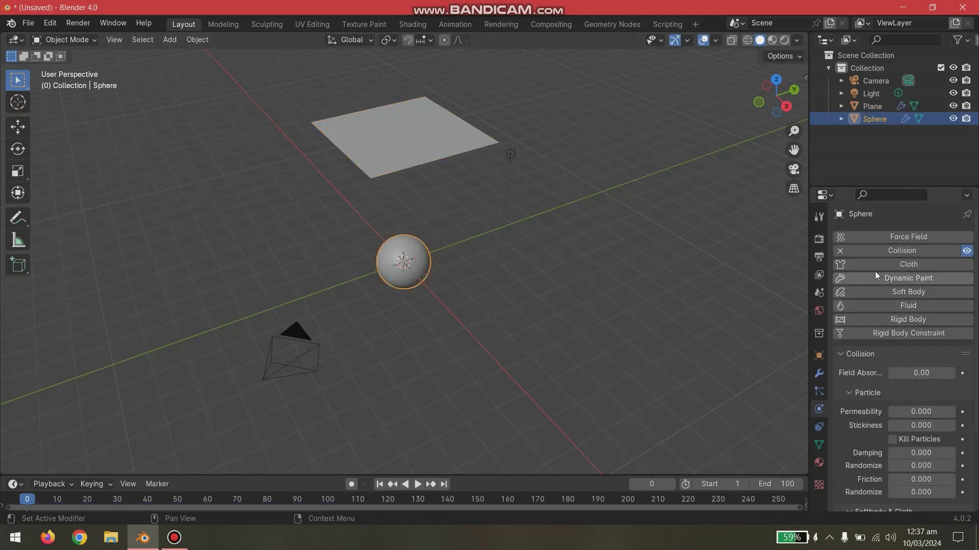
{"action": "left_click", "coordinate": [840, 251]}
{"action": "left_click", "coordinate": [418, 484]}
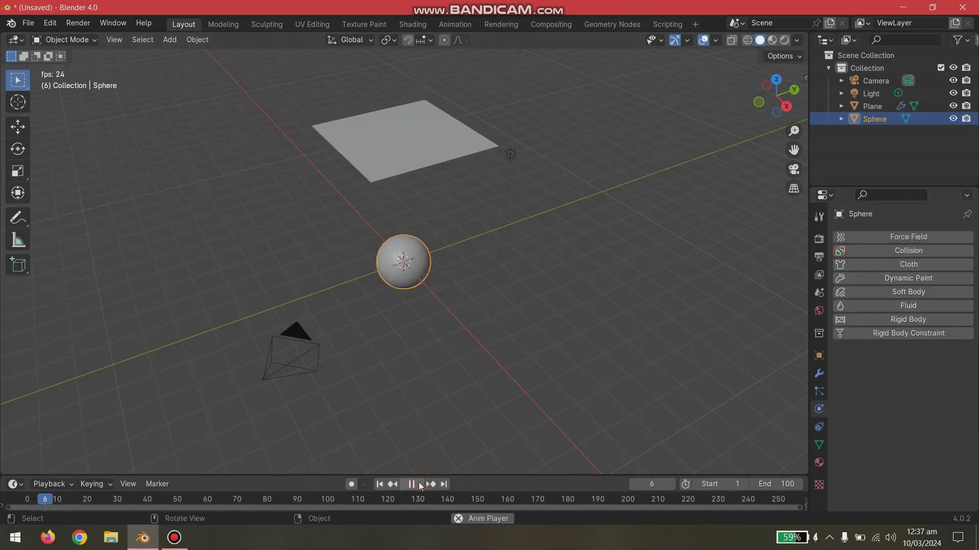
{"action": "left_click", "coordinate": [176, 539]}
{"action": "left_click", "coordinate": [176, 541]}
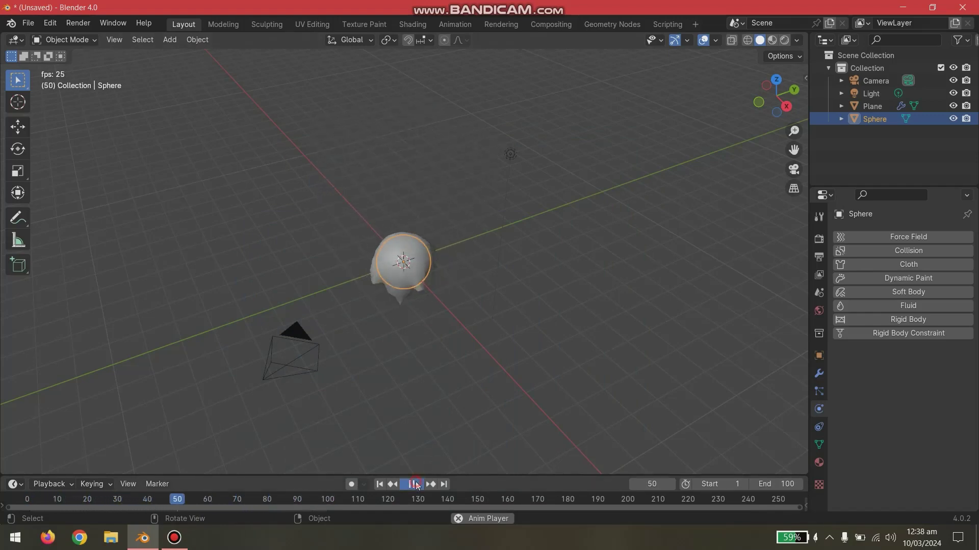
{"action": "key", "text": "Escape"}
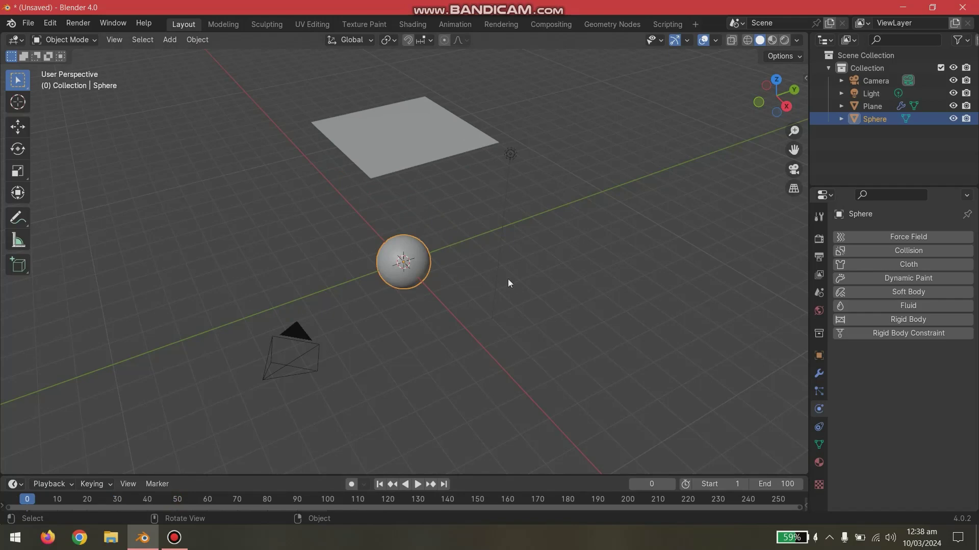
{"action": "left_click", "coordinate": [455, 222]}
{"action": "left_click", "coordinate": [417, 484]}
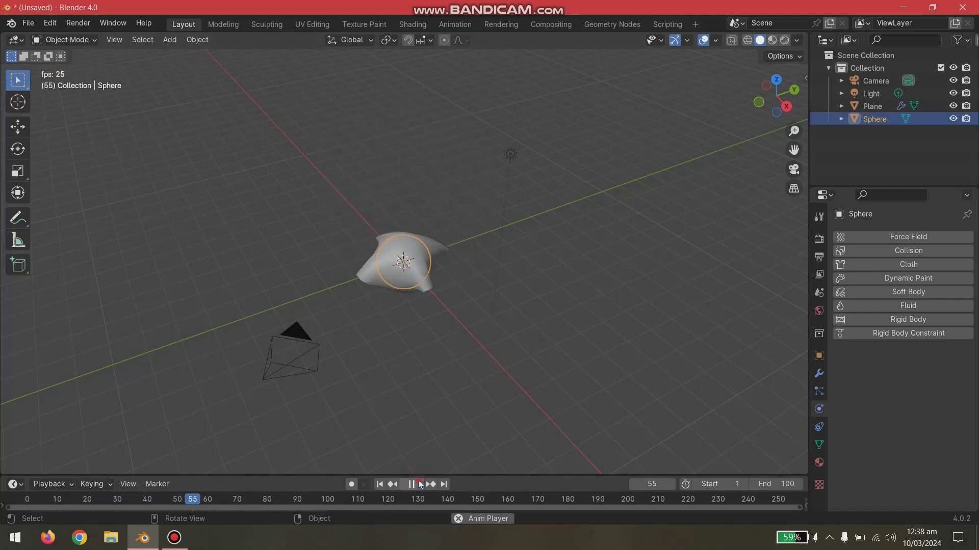
{"action": "left_click", "coordinate": [419, 484]}
Add and remove the sphere's Collision physics again, and replay the simulation from frame 0 without it
{"action": "left_click", "coordinate": [894, 255]}
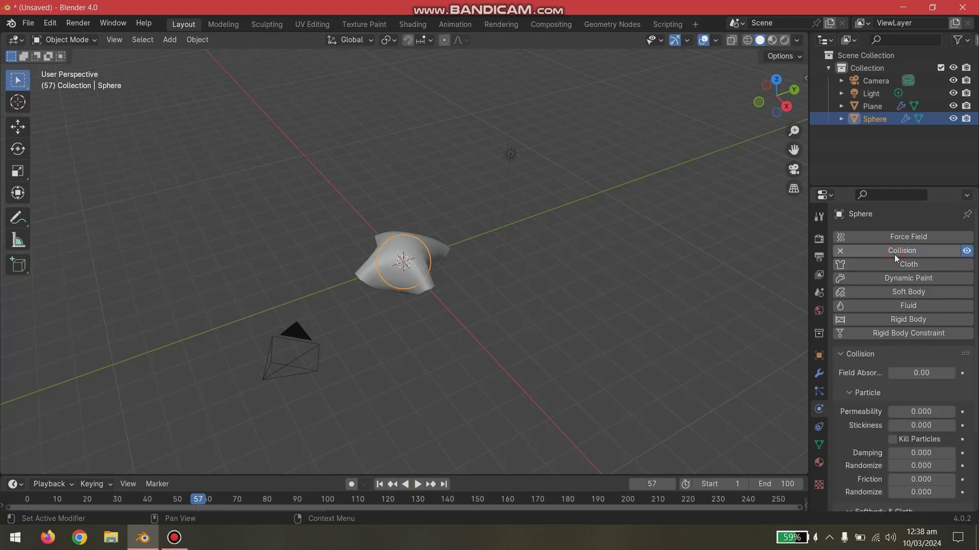
{"action": "left_click", "coordinate": [840, 250]}
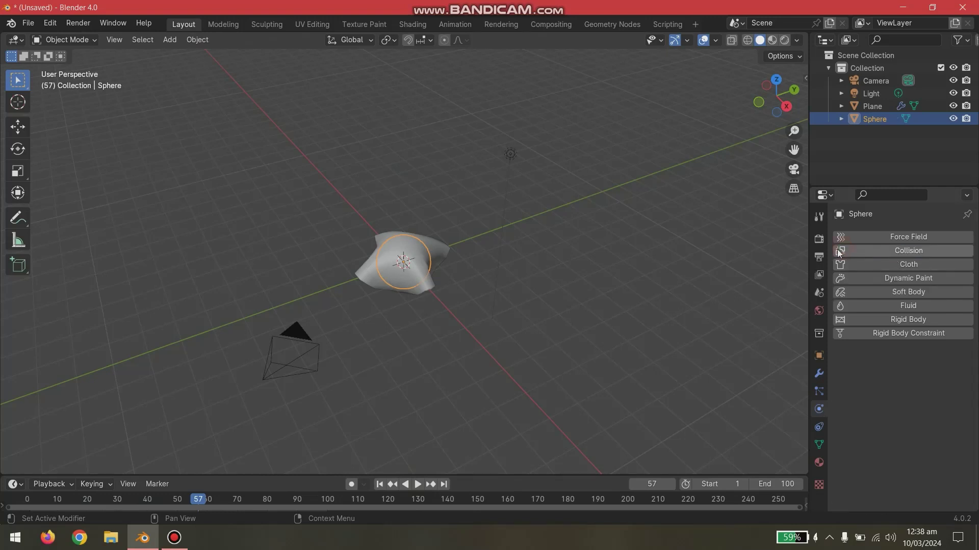
{"action": "left_click", "coordinate": [819, 374]}
{"action": "left_click", "coordinate": [416, 484]}
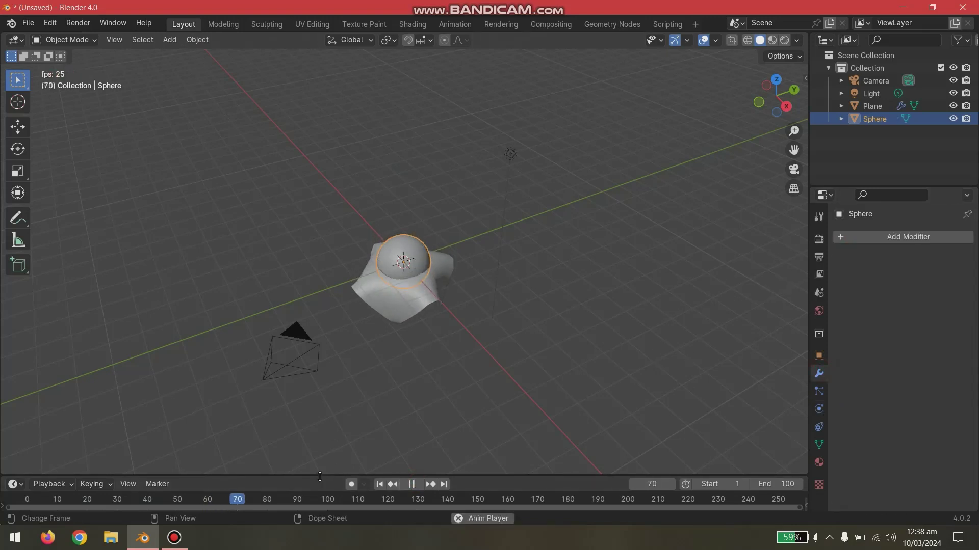
{"action": "left_click", "coordinate": [412, 485]}
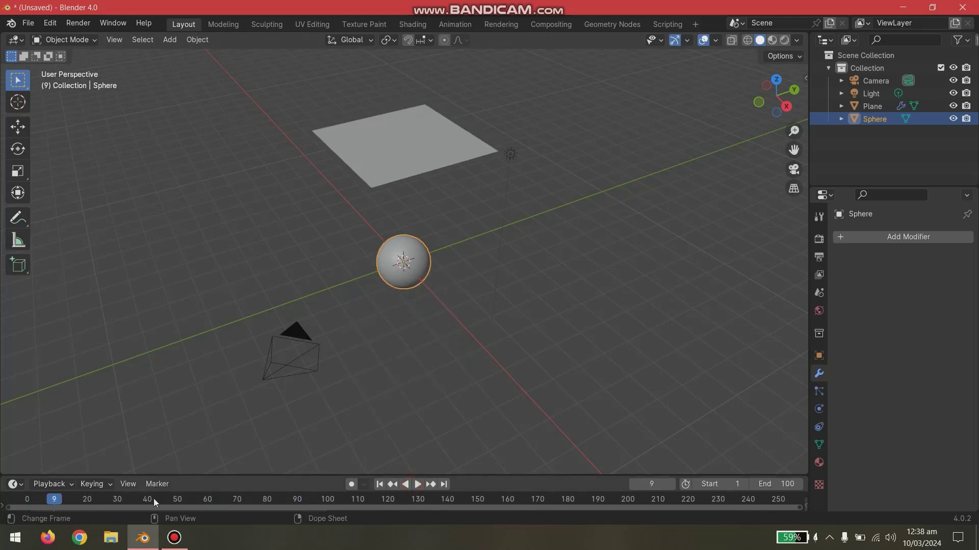
{"action": "left_click_drag", "start_coordinate": [55, 501], "coordinate": [27, 501]}
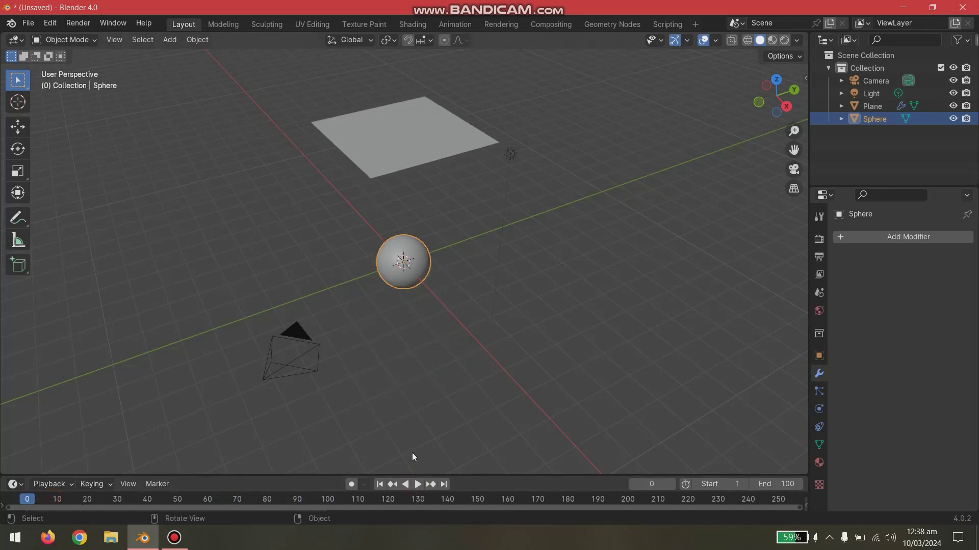
{"action": "left_click", "coordinate": [418, 484]}
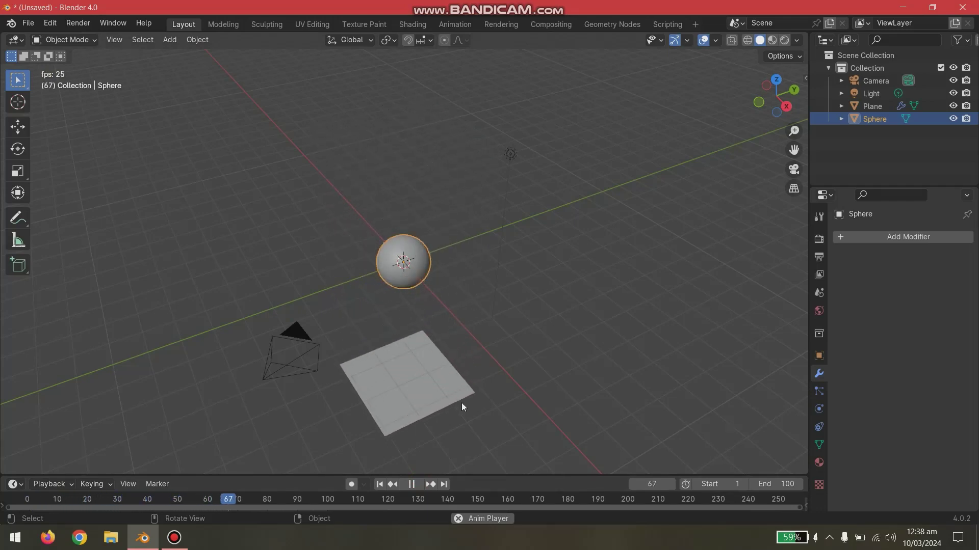
{"action": "left_click", "coordinate": [411, 485]}
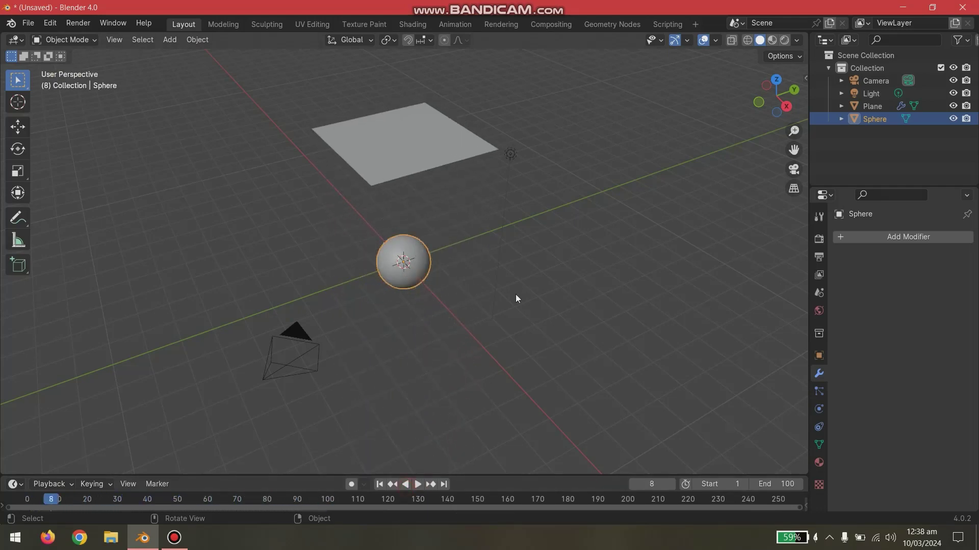
Look through the available modifier categories and add Collision physics back to the sphere
{"action": "left_click", "coordinate": [888, 237]}
{"action": "mouse_move", "coordinate": [877, 238]}
{"action": "mouse_move", "coordinate": [848, 230]}
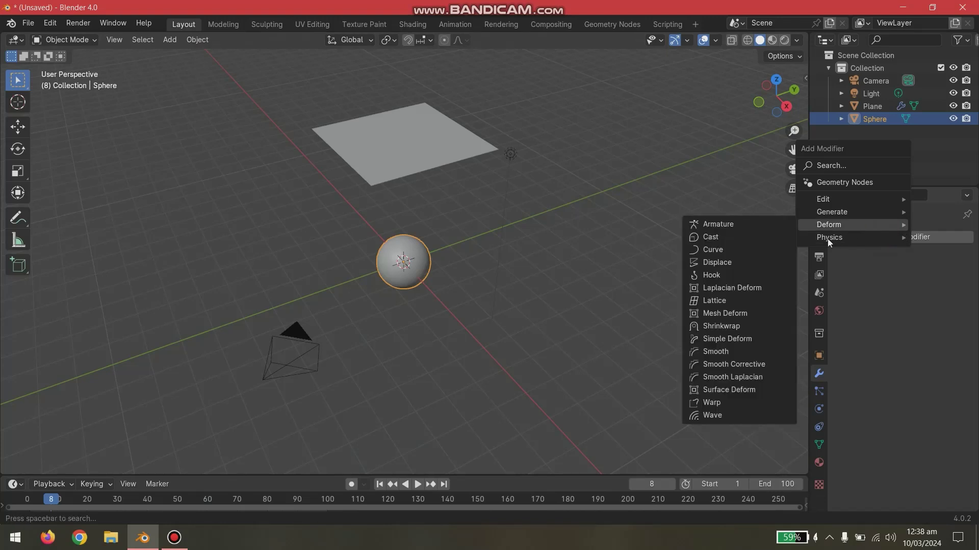
{"action": "left_click", "coordinate": [816, 411]}
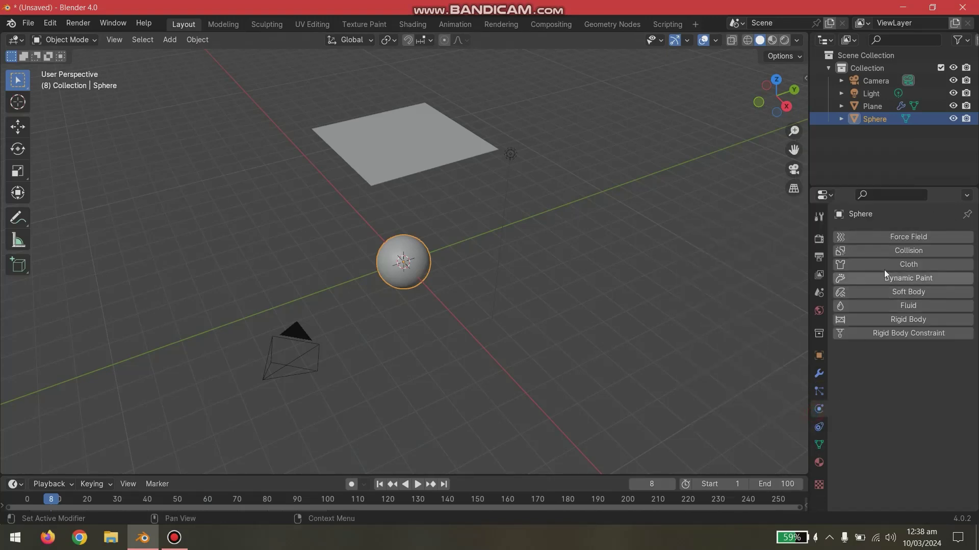
{"action": "left_click", "coordinate": [898, 251]}
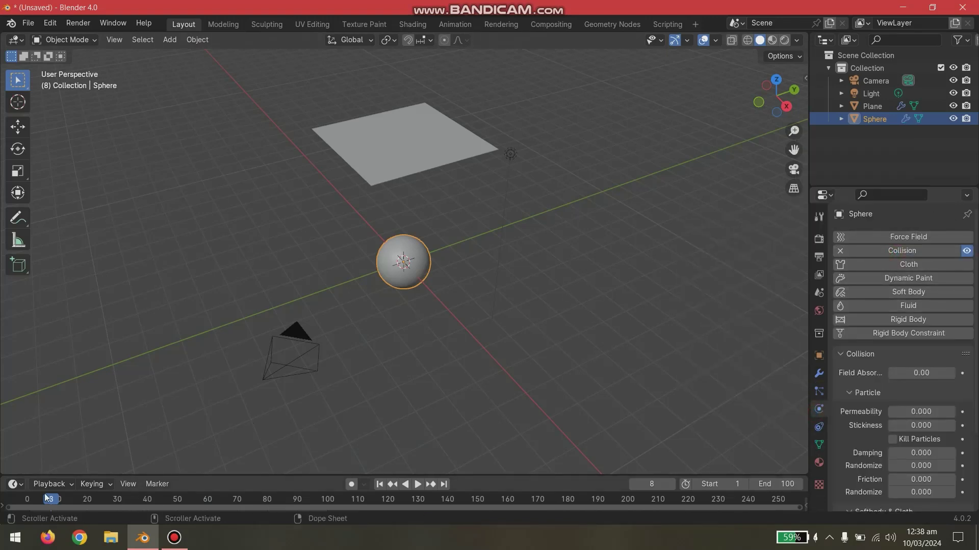
Play the cloth simulation from frame 0 with the sphere's collision enabled, and rewind it to frame 0
{"action": "left_click_drag", "start_coordinate": [46, 498], "coordinate": [7, 501]}
{"action": "key", "text": "space"}
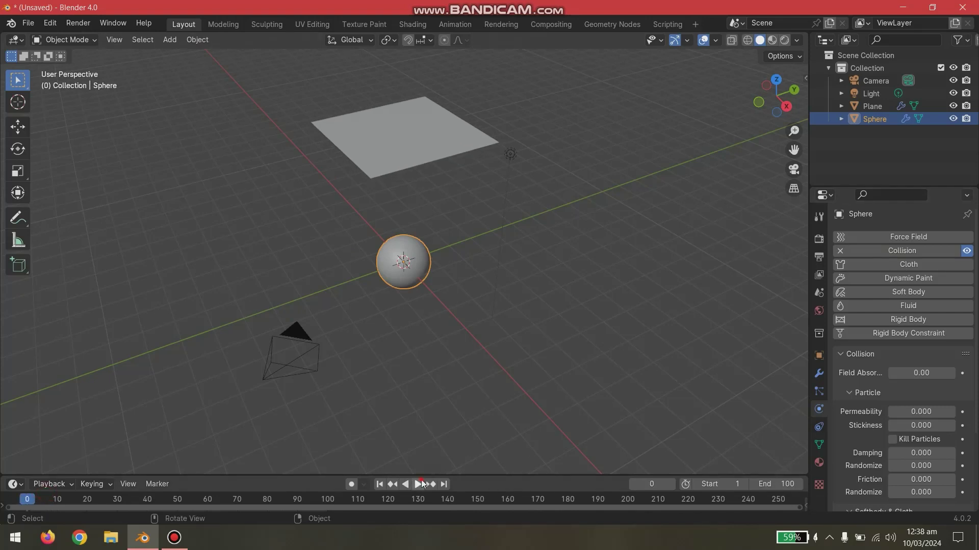
{"action": "left_click", "coordinate": [419, 484]}
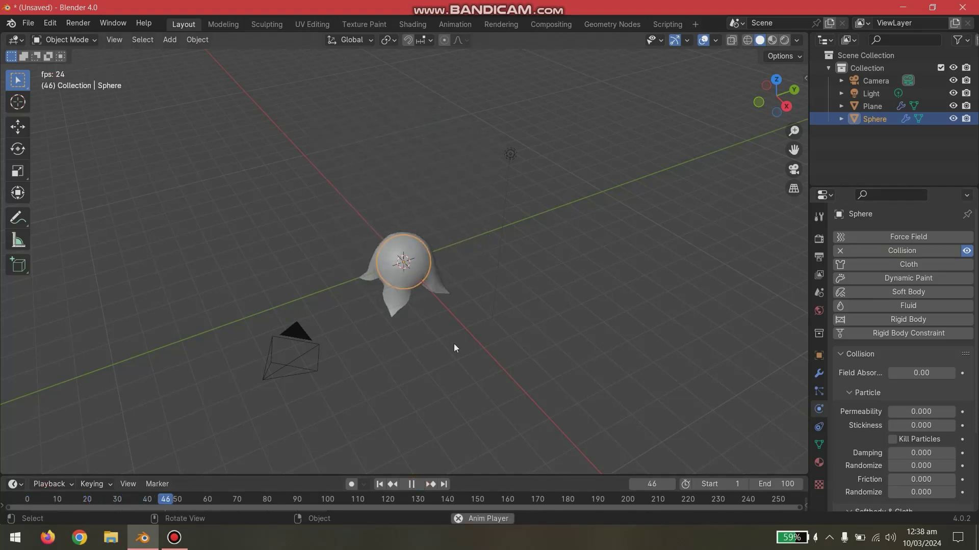
{"action": "left_click", "coordinate": [411, 484]}
{"action": "left_click_drag", "start_coordinate": [232, 504], "coordinate": [27, 502]}
{"action": "key", "text": "space"}
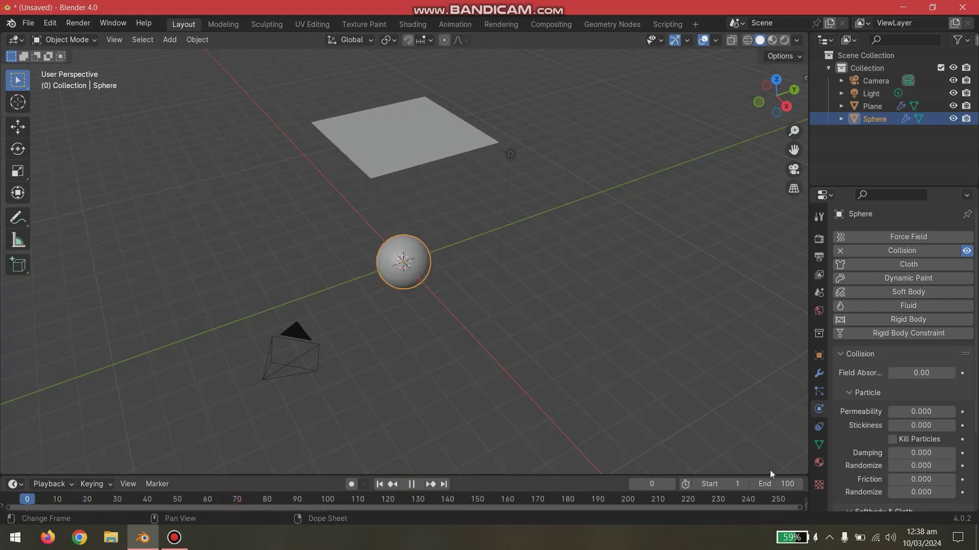
Select the plane and open its list of cloth presets
{"action": "left_click", "coordinate": [412, 131]}
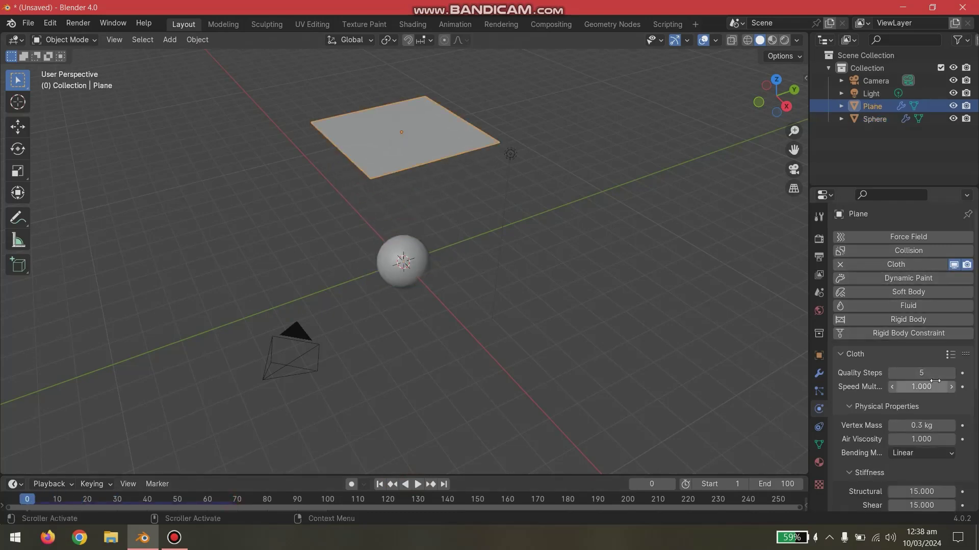
{"action": "left_click", "coordinate": [949, 358]}
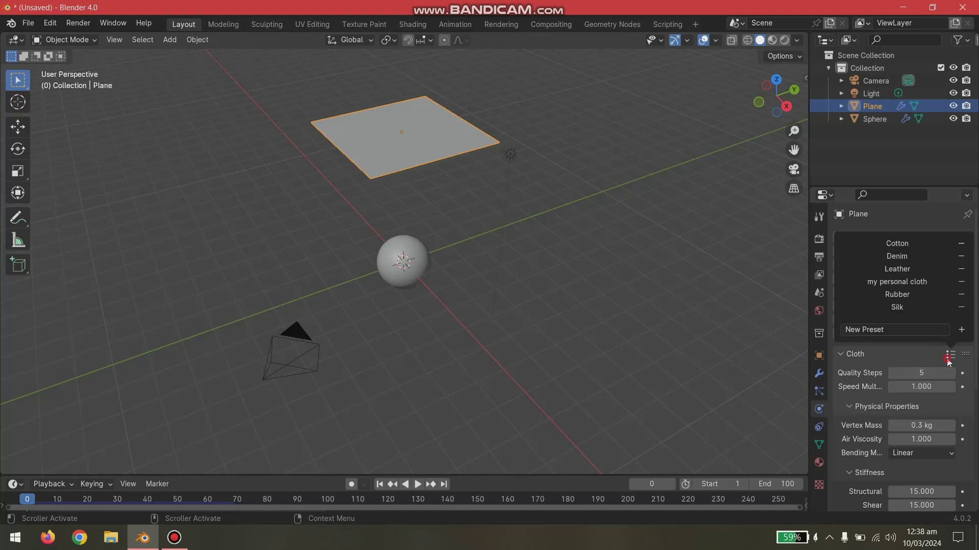
{"action": "scroll", "coordinate": [897, 421], "scroll_direction": "down", "scroll_amount": 3}
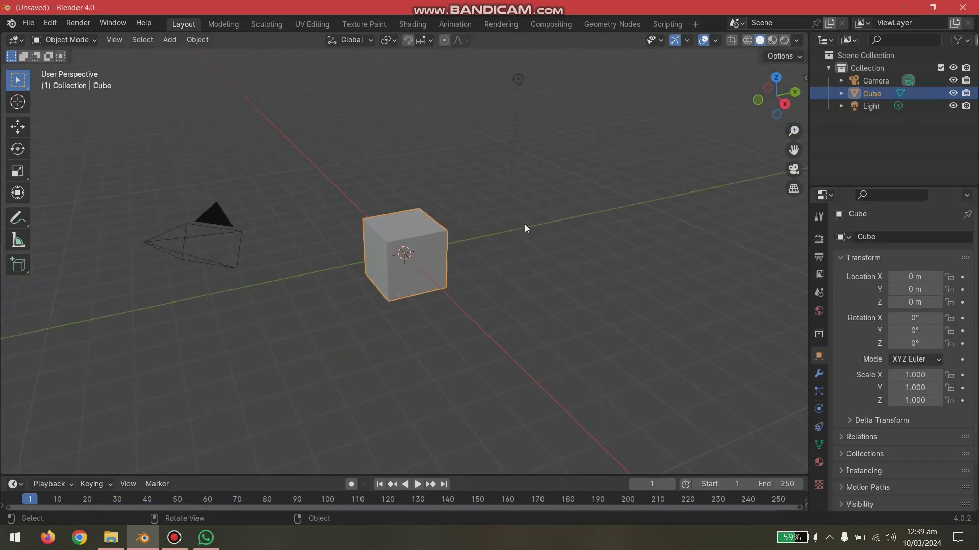
Replace the default cube with a plane mesh at the origin and expand the plane's creation settings
{"action": "key", "text": "Delete"}
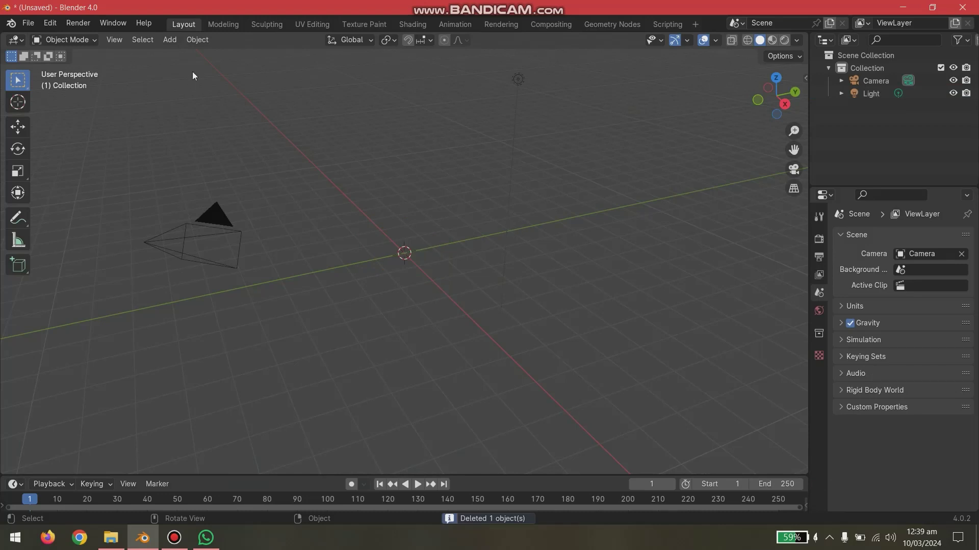
{"action": "left_click", "coordinate": [170, 40]}
{"action": "mouse_move", "coordinate": [176, 54]}
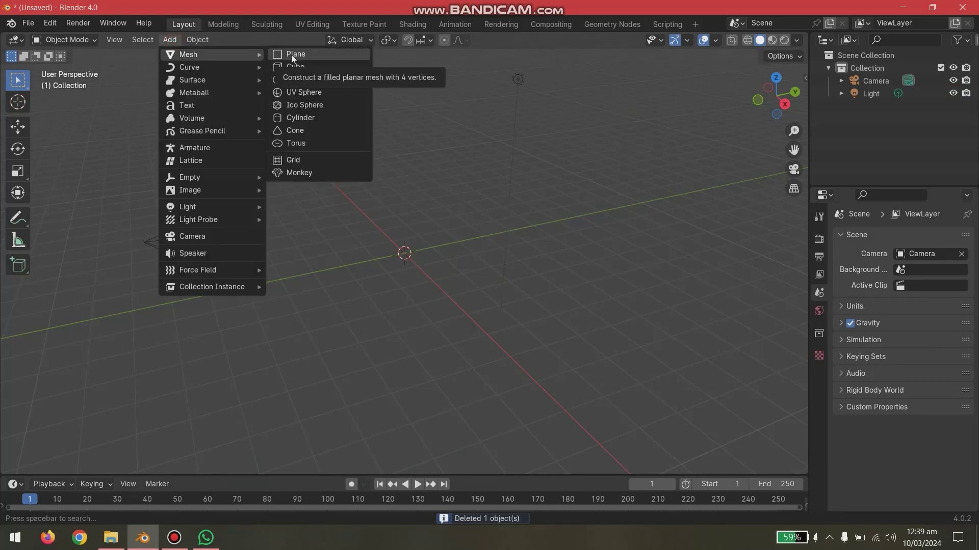
{"action": "left_click", "coordinate": [300, 55]}
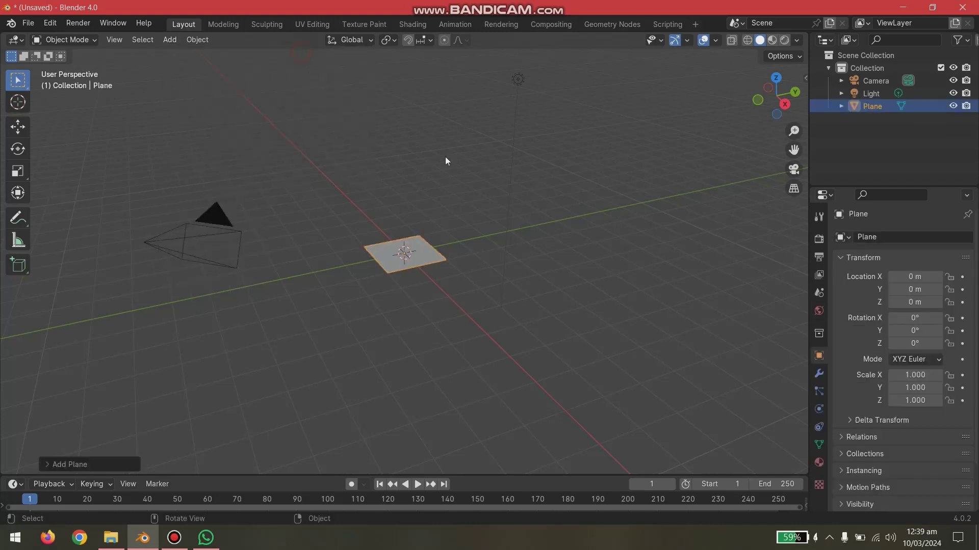
{"action": "scroll", "coordinate": [449, 167], "scroll_direction": "up", "scroll_amount": 5}
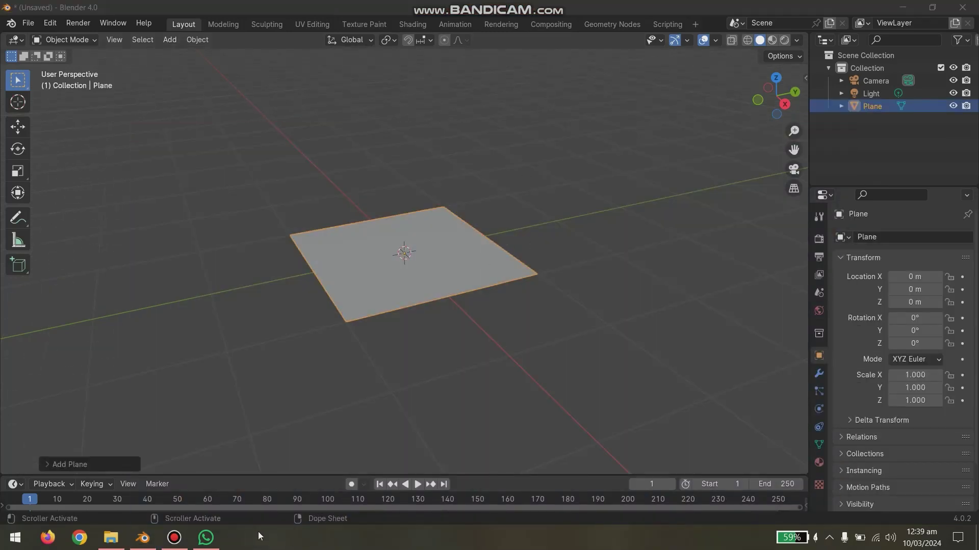
{"action": "left_click", "coordinate": [82, 470]}
{"action": "left_click", "coordinate": [81, 468]}
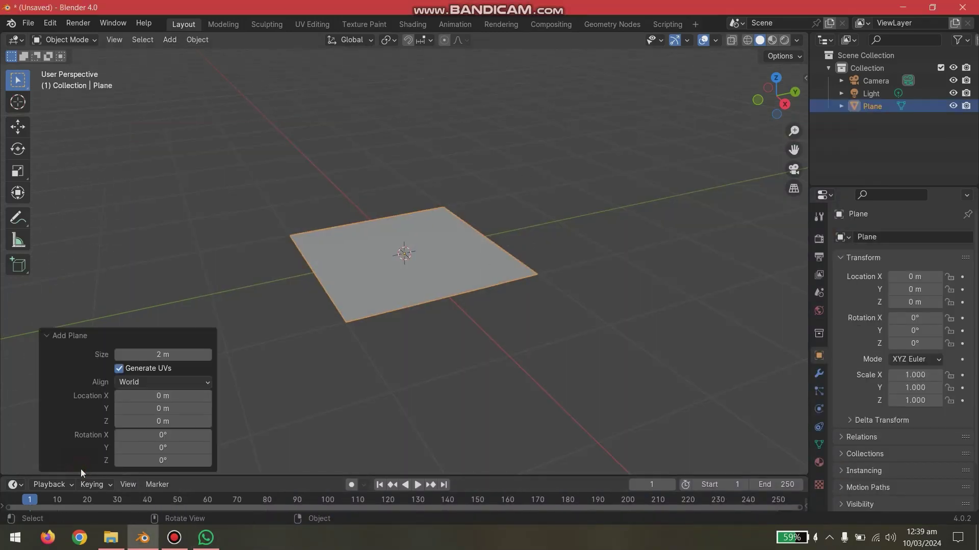
{"action": "left_click", "coordinate": [485, 260]}
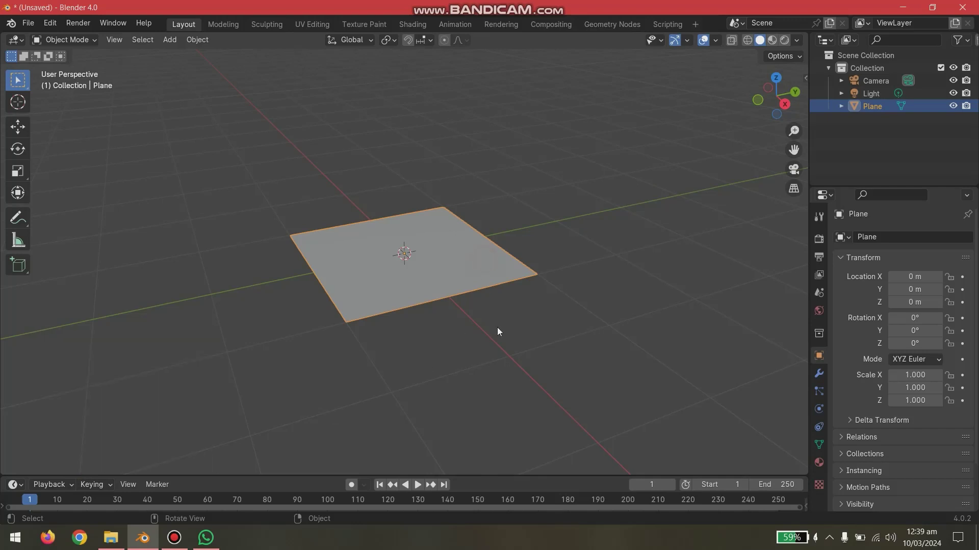
Scale the plane along the X axis by a factor of about 1.52 in the top orthographic view
{"action": "middle_click_drag", "start_coordinate": [501, 278], "coordinate": [722, 233]}
{"action": "left_click", "coordinate": [774, 91]}
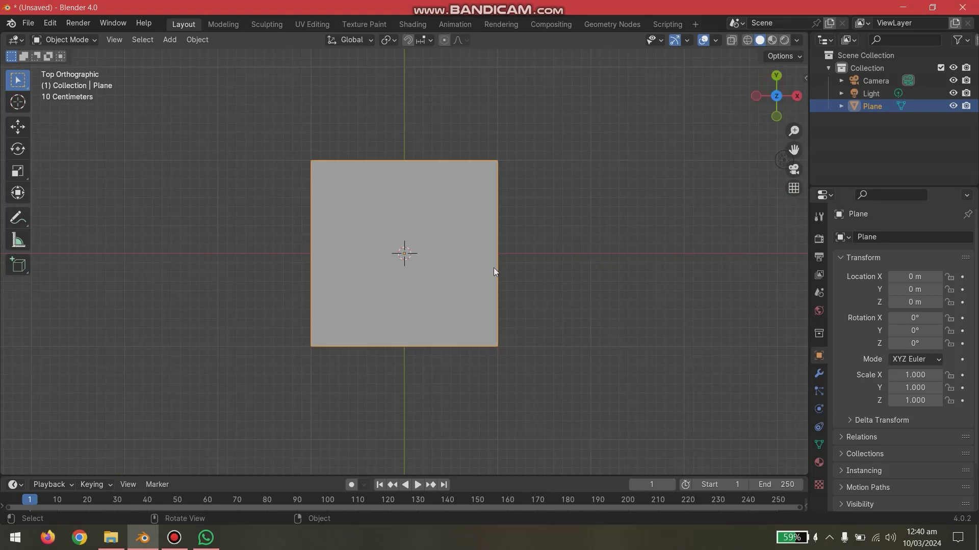
{"action": "key", "text": "s"}
{"action": "key", "text": "x"}
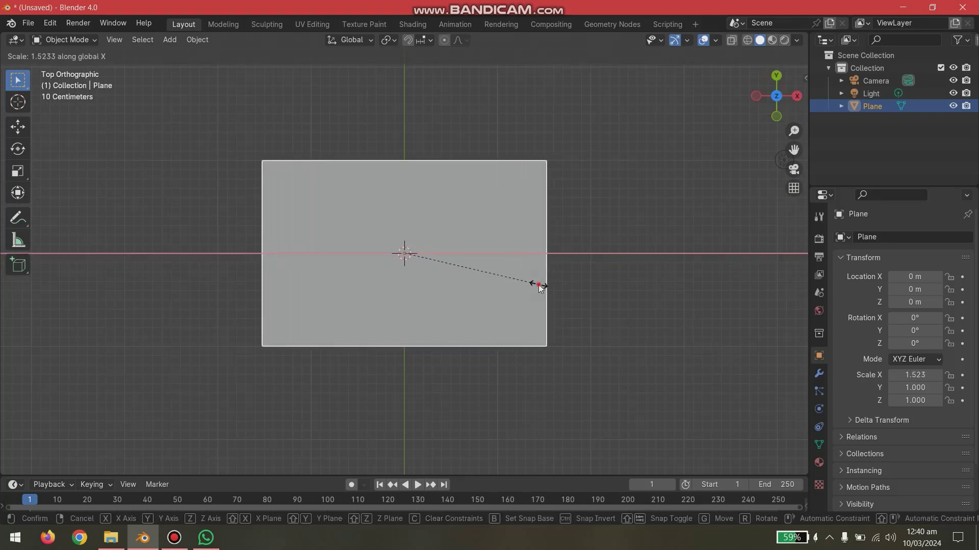
{"action": "left_click", "coordinate": [539, 284]}
{"action": "middle_click_drag", "start_coordinate": [622, 320], "coordinate": [556, 246]}
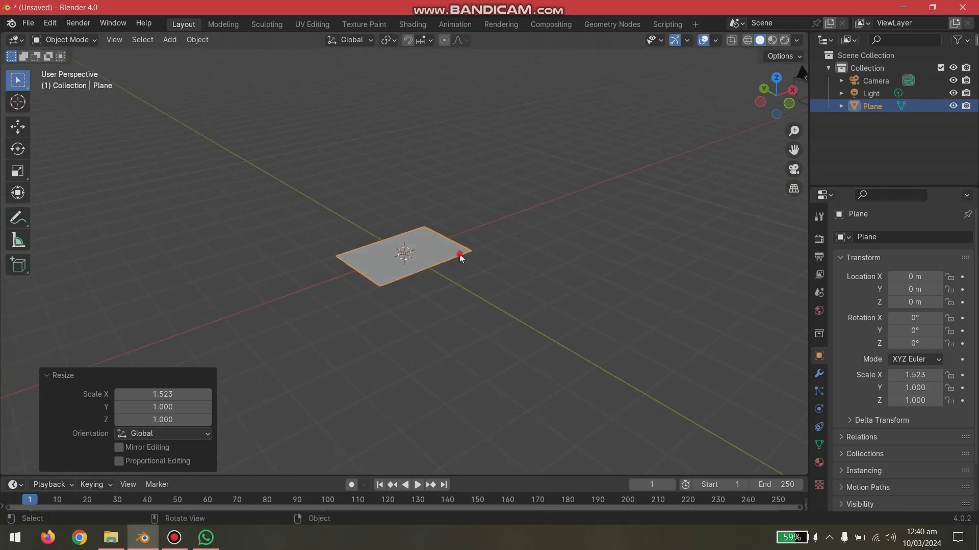
{"action": "scroll", "coordinate": [531, 250], "scroll_direction": "down", "scroll_amount": 3}
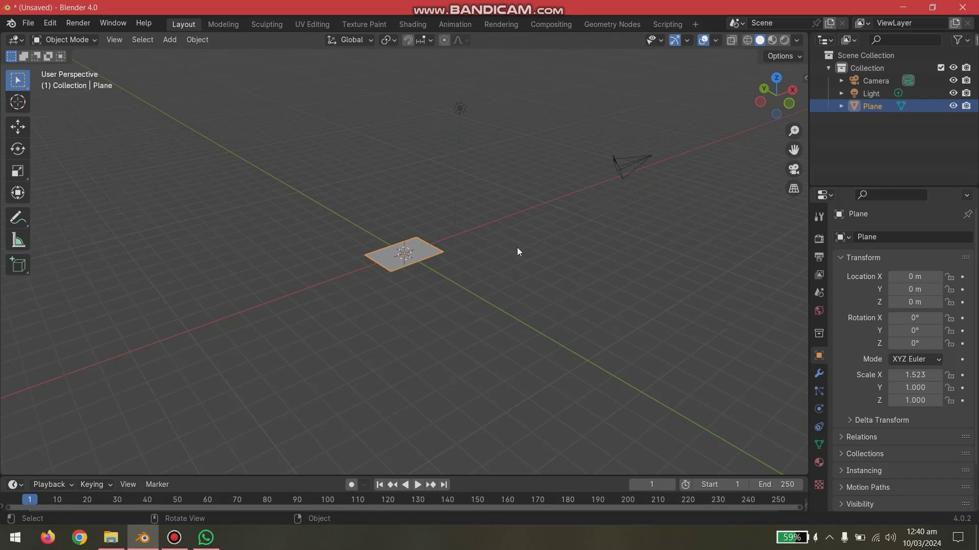
Move the plane up along the Z axis by about 7.22 m
{"action": "key", "text": "g"}
{"action": "key", "text": "z"}
{"action": "left_click", "coordinate": [520, 98]}
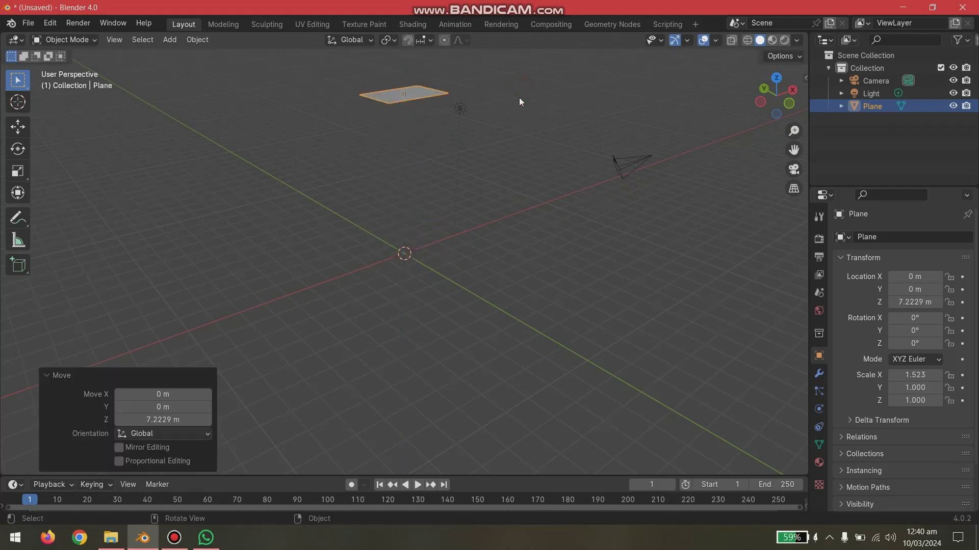
Stand the plane upright by setting its X rotation to 90°, and deselect it
{"action": "key", "text": "r"}
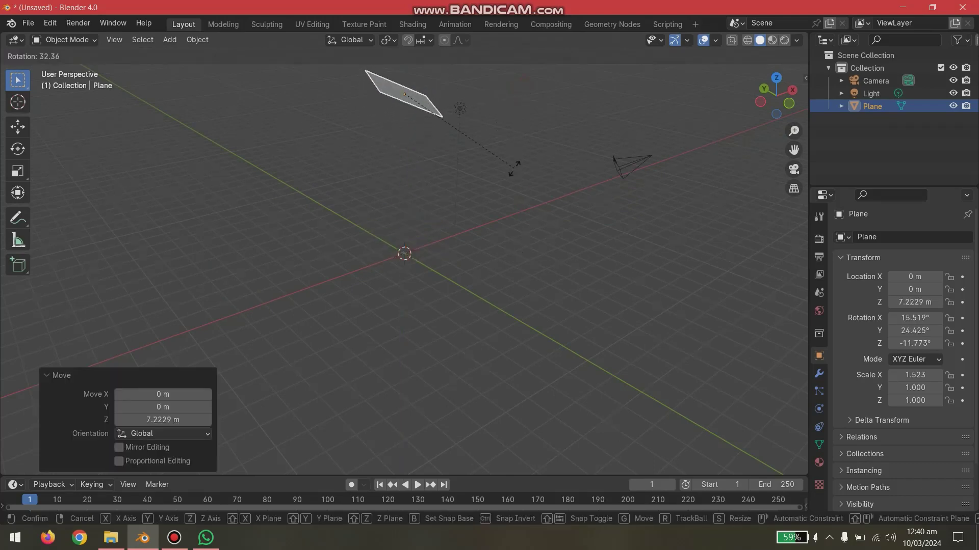
{"action": "right_click", "coordinate": [513, 168]}
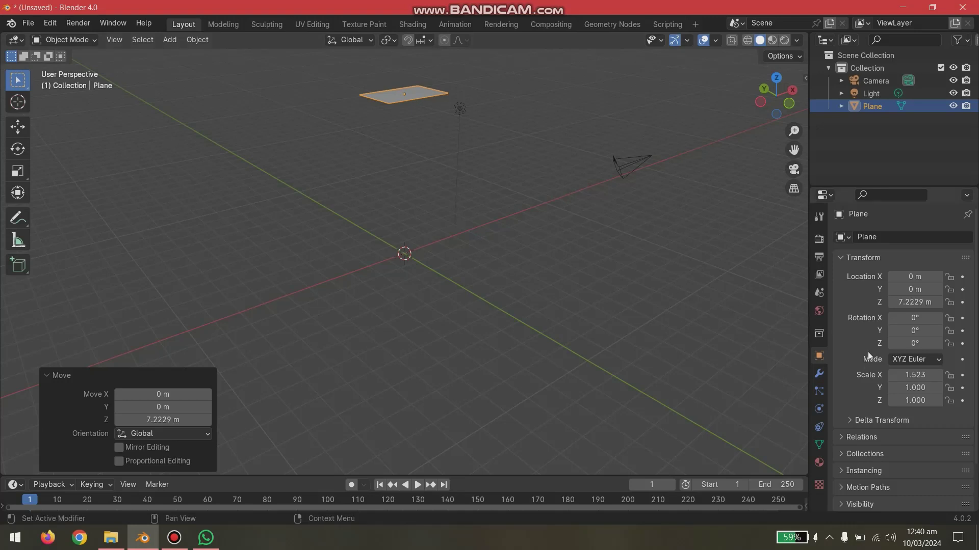
{"action": "left_click", "coordinate": [911, 317]}
{"action": "type", "text": "90"}
{"action": "key", "text": "Return"}
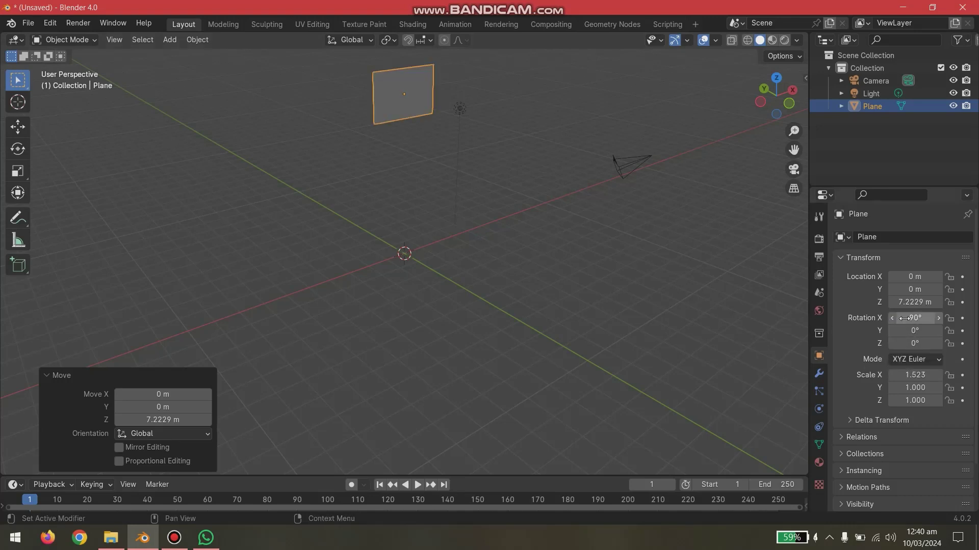
{"action": "left_click", "coordinate": [450, 289]}
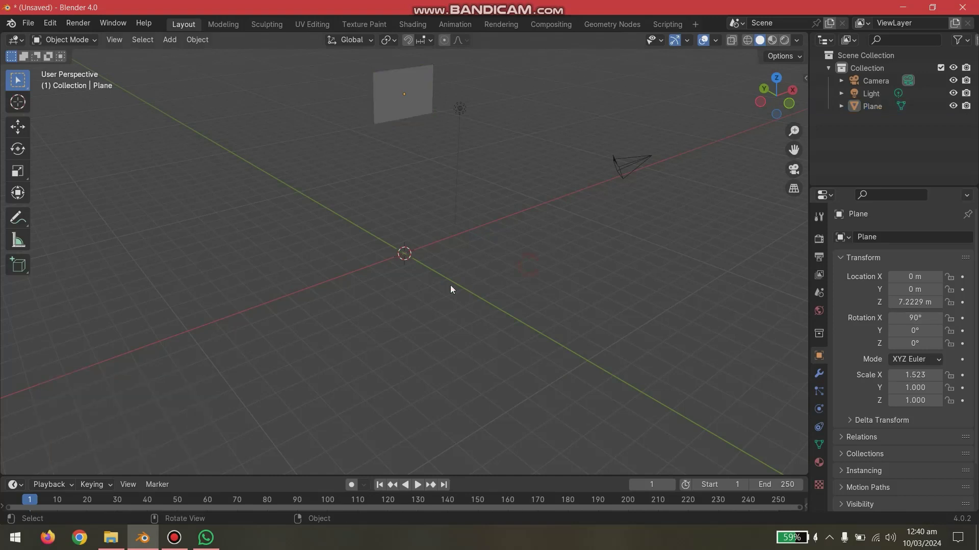
Add a cylinder mesh at the world origin with the default 1 m radius and 2 m depth
{"action": "left_click", "coordinate": [170, 39]}
{"action": "mouse_move", "coordinate": [215, 54]}
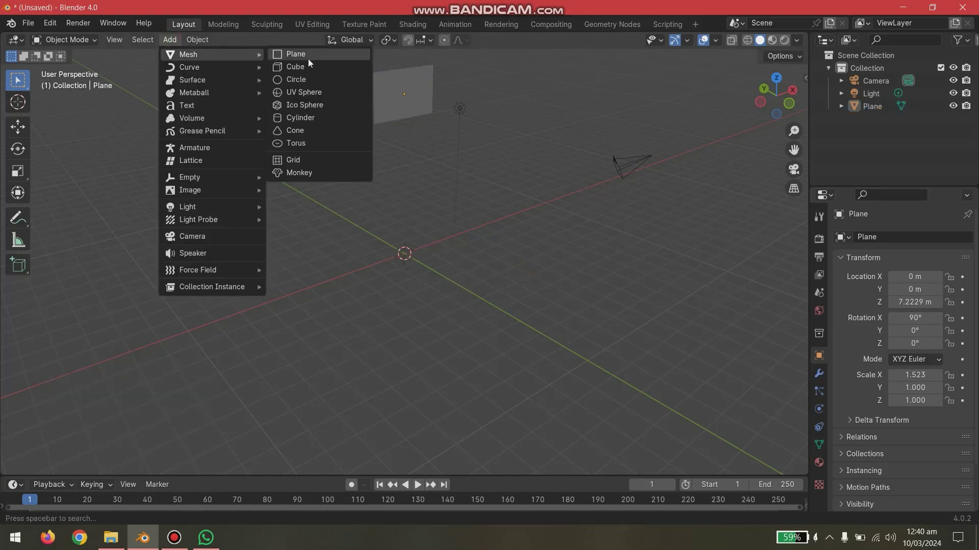
{"action": "left_click", "coordinate": [300, 117]}
{"action": "scroll", "coordinate": [523, 231], "scroll_direction": "up", "scroll_amount": 2}
{"action": "scroll", "coordinate": [523, 231], "scroll_direction": "up", "scroll_amount": 3}
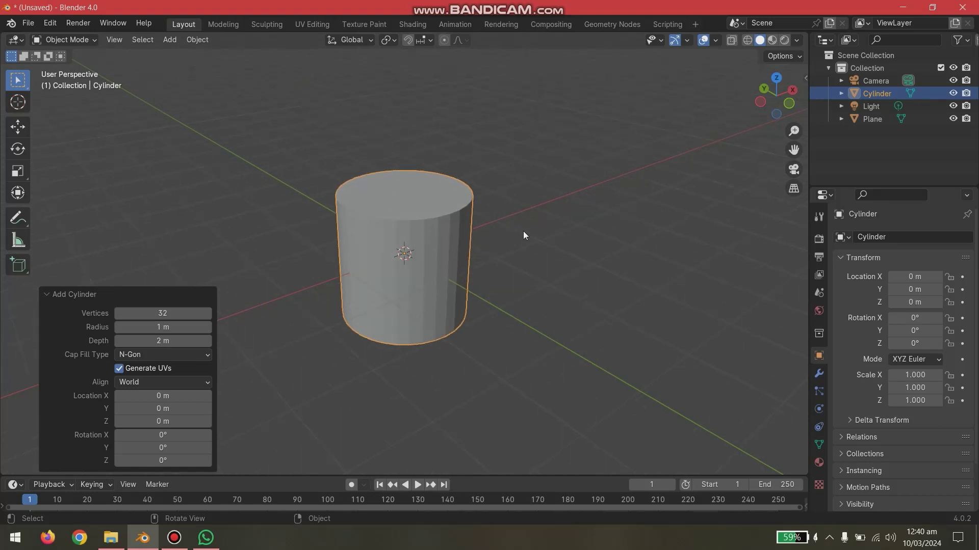
Scale the cylinder down uniformly by a factor of about 0.072
{"action": "left_click", "coordinate": [915, 388]}
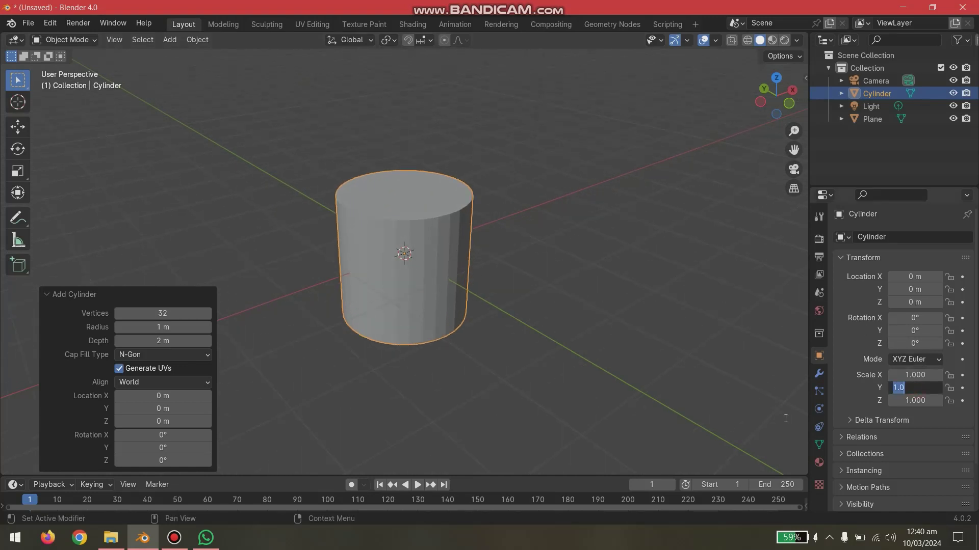
{"action": "key", "text": "Escape"}
{"action": "key", "text": "s"}
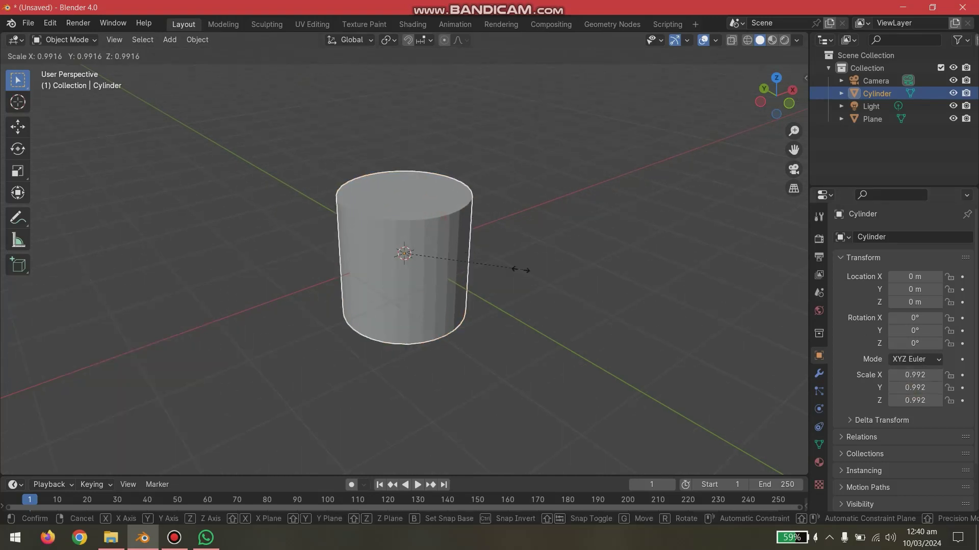
{"action": "left_click", "coordinate": [414, 255]}
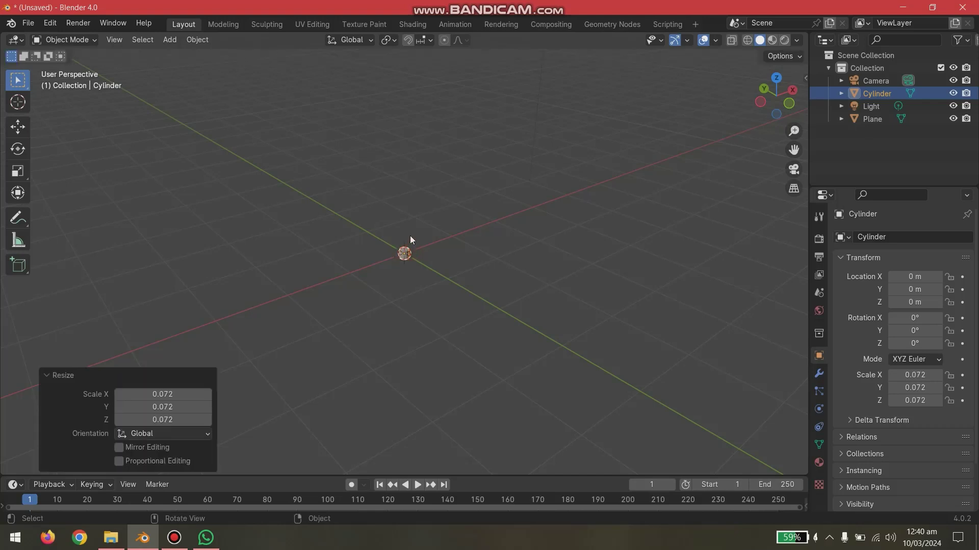
{"action": "scroll", "coordinate": [410, 235], "scroll_direction": "up", "scroll_amount": 10}
{"action": "scroll", "coordinate": [409, 236], "scroll_direction": "down", "scroll_amount": 5}
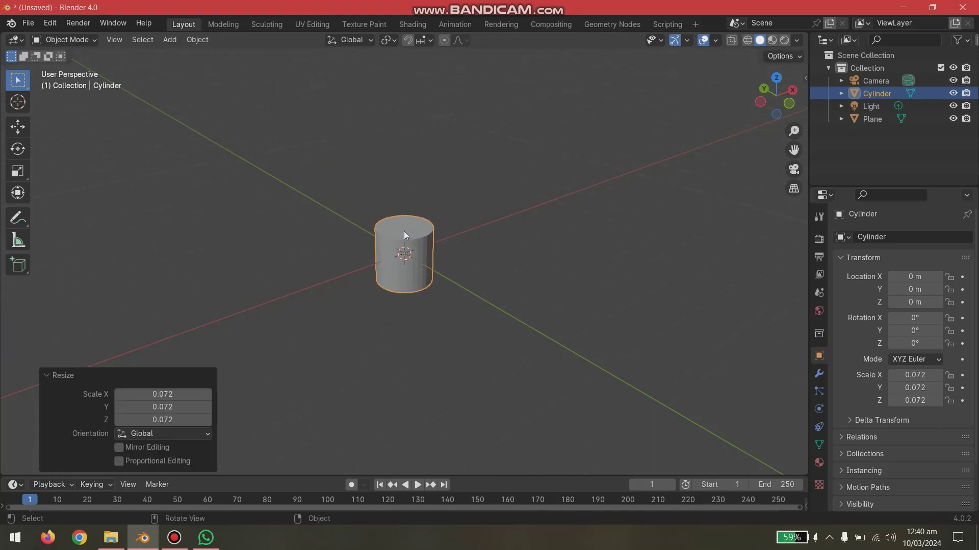
{"action": "left_click", "coordinate": [404, 231]}
{"action": "scroll", "coordinate": [428, 250], "scroll_direction": "down", "scroll_amount": 8}
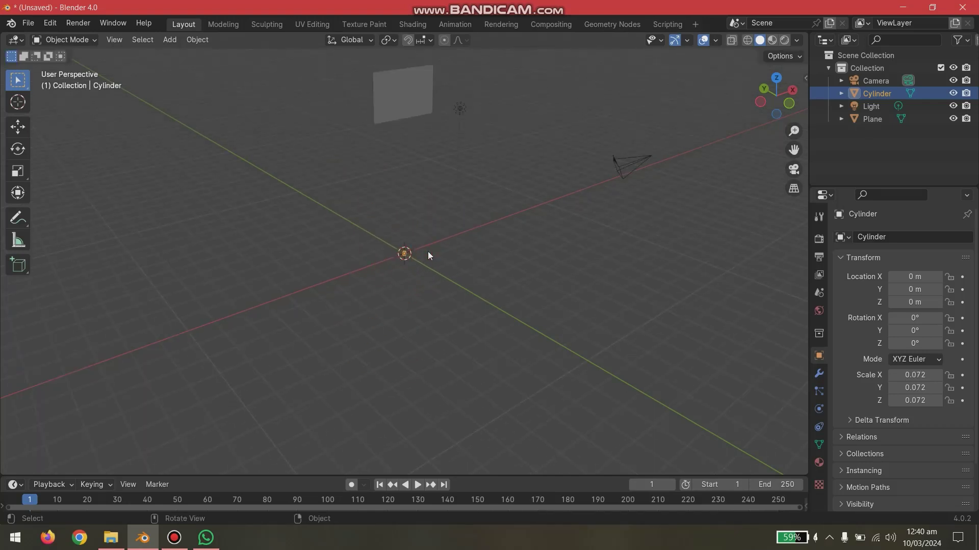
Extrude the cylinder's top face upward by about 8.06 m in Edit Mode to form a tall pole
{"action": "scroll", "coordinate": [427, 251], "scroll_direction": "up", "scroll_amount": 10}
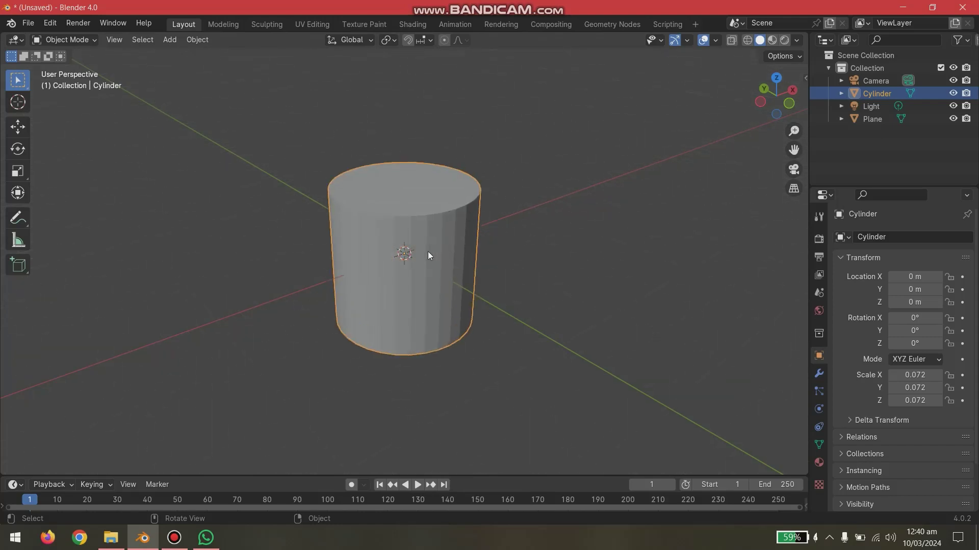
{"action": "key", "text": "Tab"}
{"action": "left_click", "coordinate": [133, 40]}
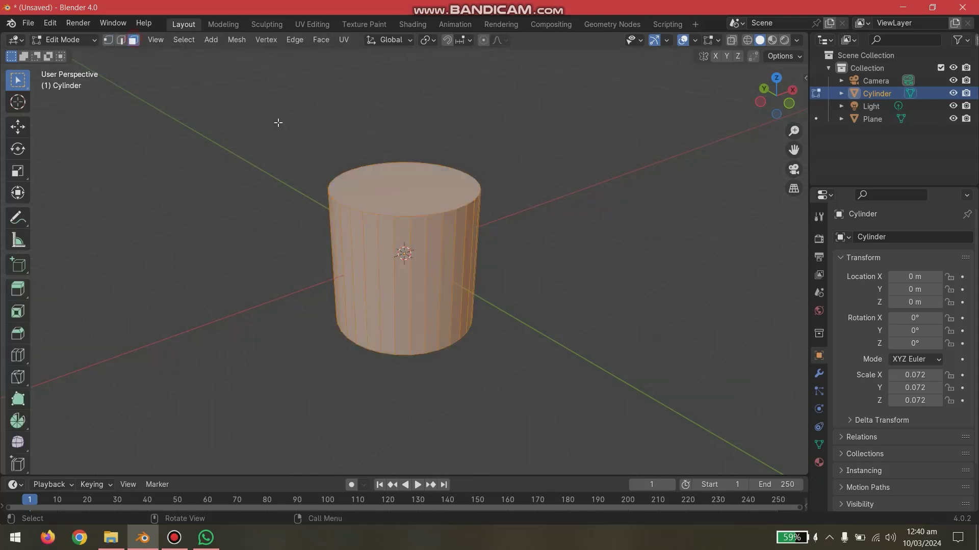
{"action": "left_click", "coordinate": [396, 201]}
{"action": "scroll", "coordinate": [545, 210], "scroll_direction": "down", "scroll_amount": 12}
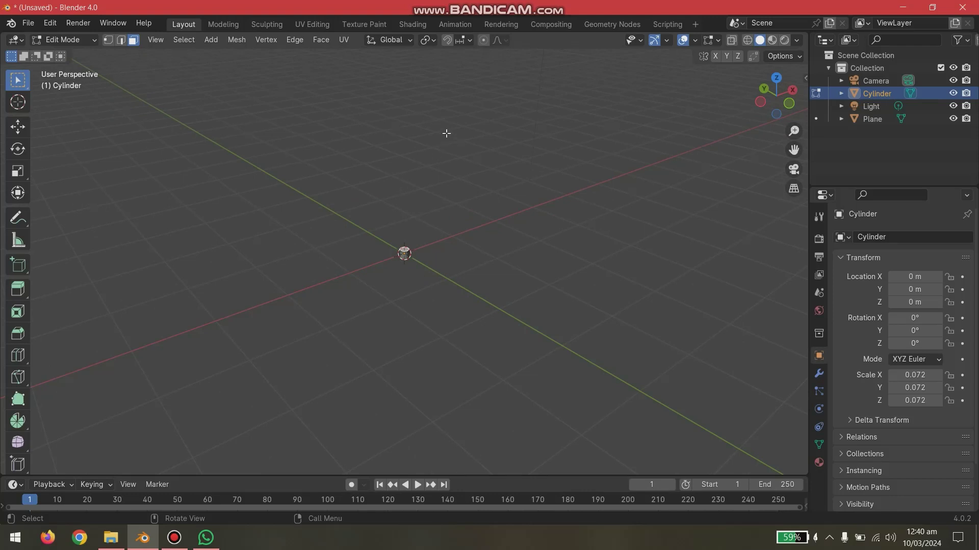
{"action": "middle_click_drag", "start_coordinate": [461, 201], "coordinate": [461, 336], "text": "shift"}
{"action": "scroll", "coordinate": [462, 336], "scroll_direction": "down", "scroll_amount": 4}
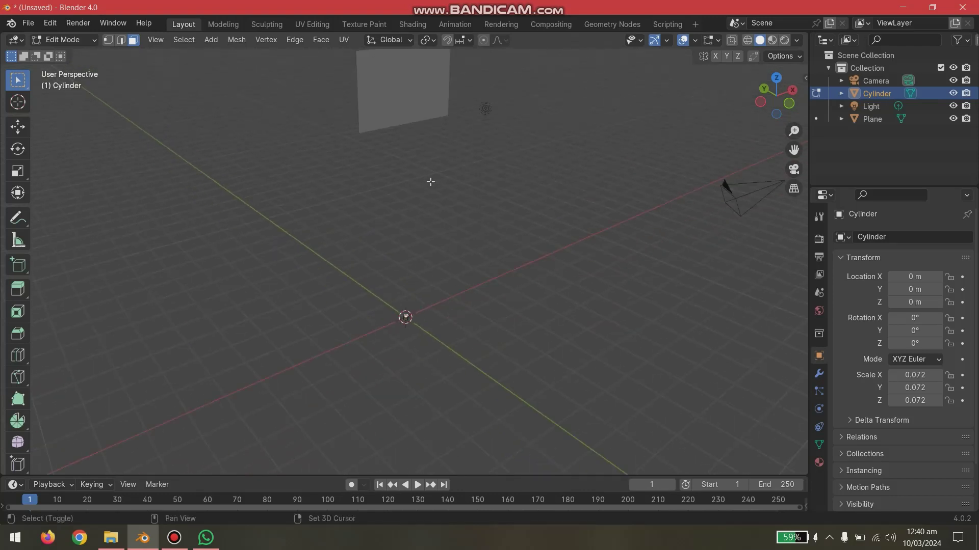
{"action": "middle_click_drag", "start_coordinate": [430, 181], "coordinate": [430, 214], "text": "shift"}
{"action": "key", "text": "e"}
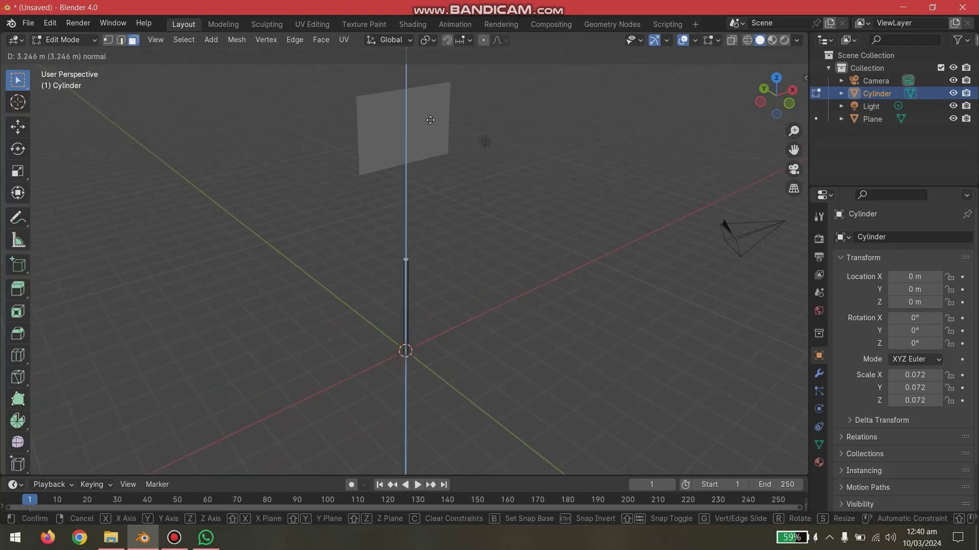
{"action": "left_click", "coordinate": [420, 399]}
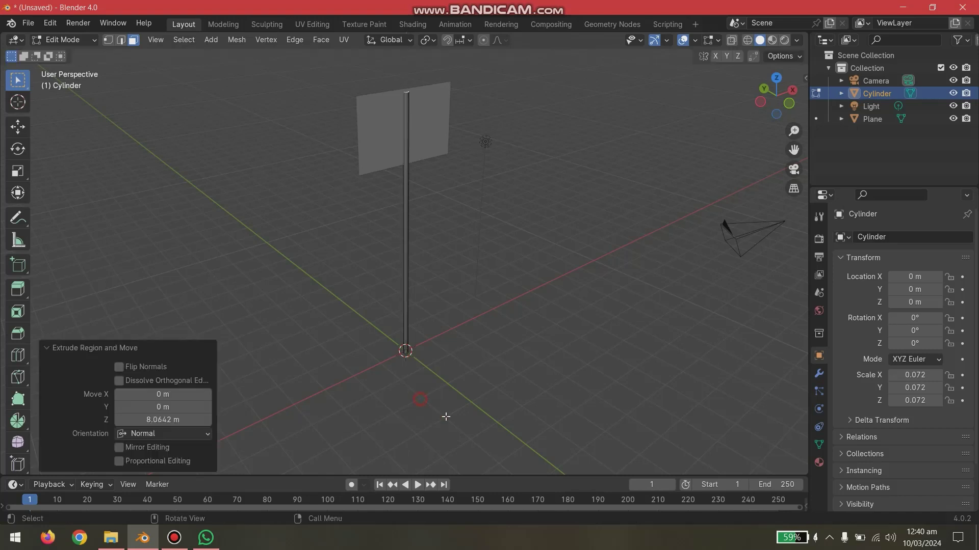
Return to Object Mode and move the plane about 1.53 m along X so its side edge meets the pole
{"action": "middle_click_drag", "start_coordinate": [447, 417], "coordinate": [414, 415]}
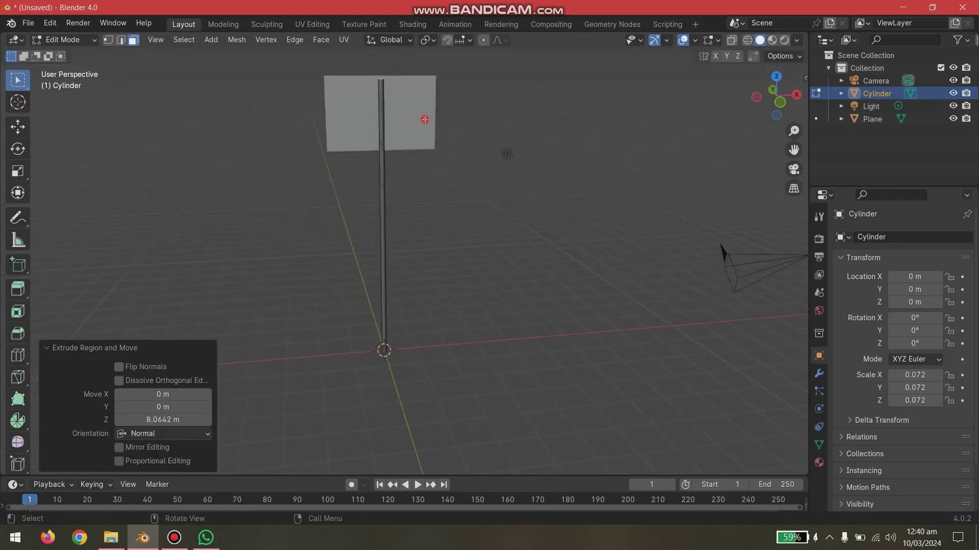
{"action": "key", "text": "Tab"}
{"action": "left_click", "coordinate": [421, 119]}
{"action": "key", "text": "g"}
{"action": "key", "text": "x"}
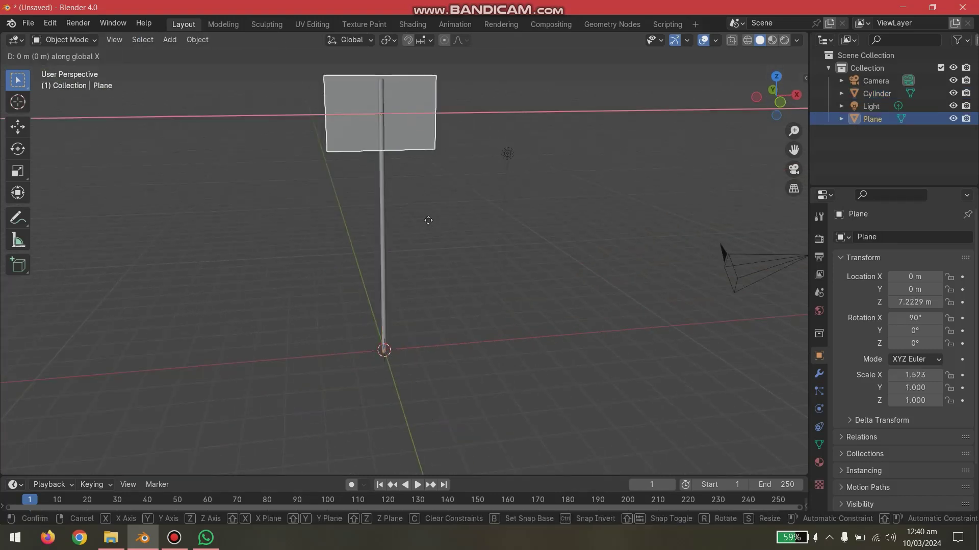
{"action": "left_click", "coordinate": [482, 219]}
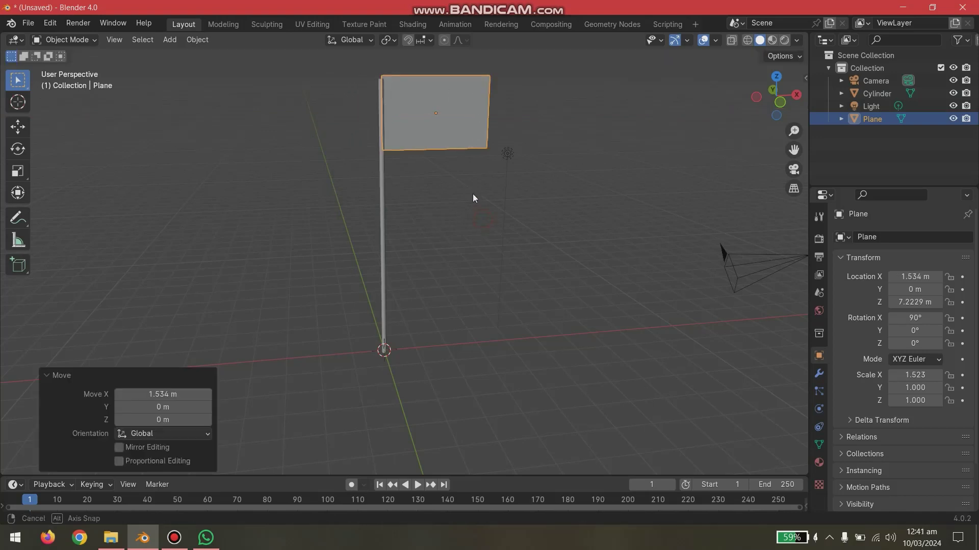
Lower the plane along the Z axis to a height of about 7.1 m, just below the pole's top
{"action": "middle_click_drag", "start_coordinate": [473, 194], "coordinate": [474, 290]}
{"action": "key", "text": "g"}
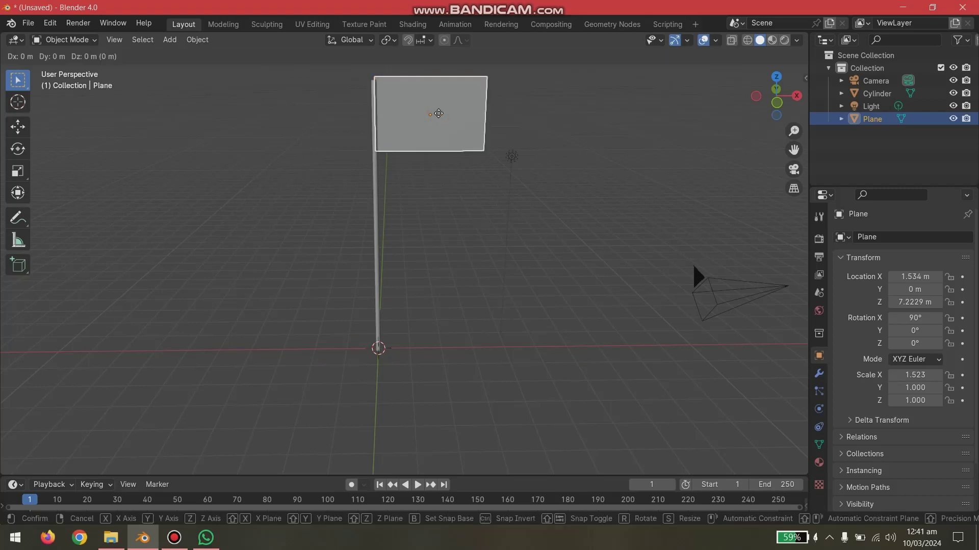
{"action": "key", "text": "z"}
{"action": "left_click", "coordinate": [438, 119]}
{"action": "left_click", "coordinate": [449, 239]}
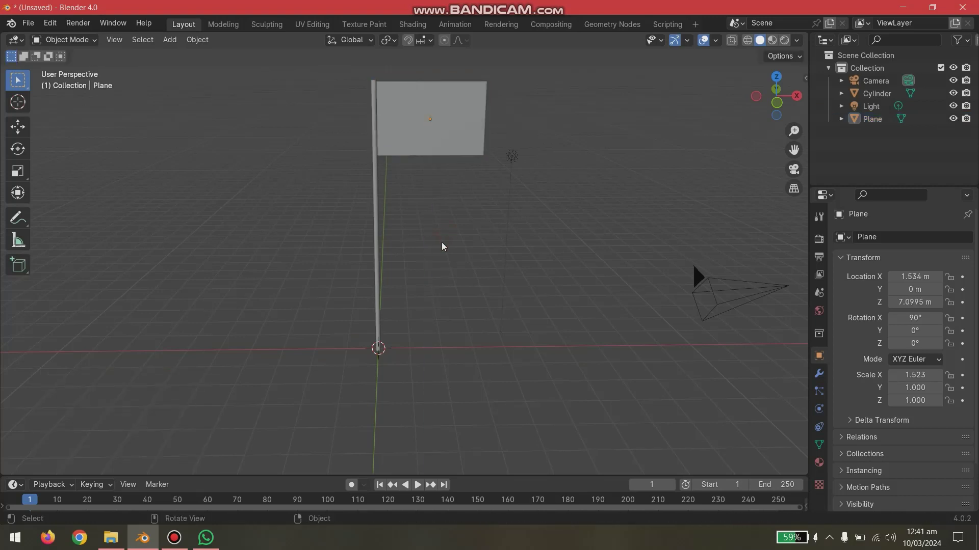
Add a cube at the world origin inside the plane's mesh in Edit Mode, and return to Object Mode
{"action": "left_click", "coordinate": [484, 108]}
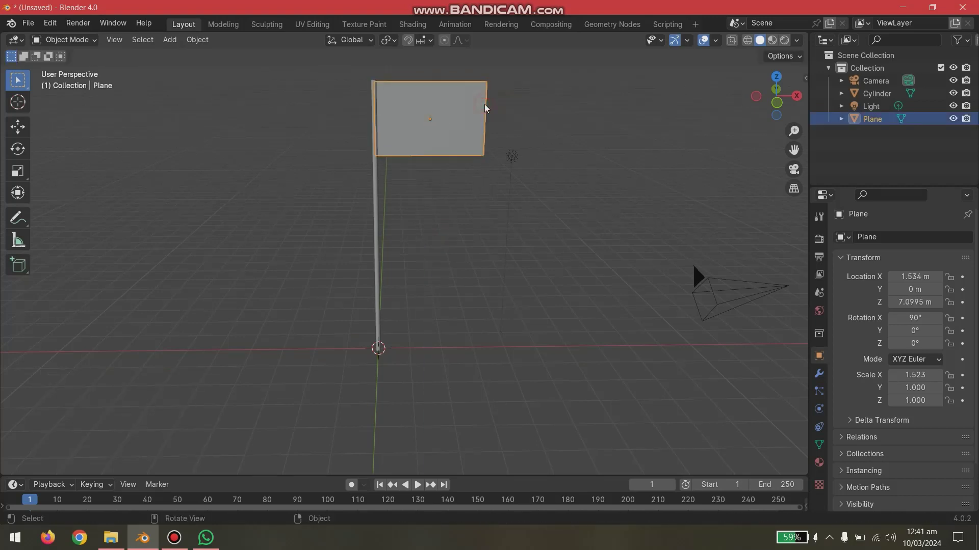
{"action": "key", "text": "Tab"}
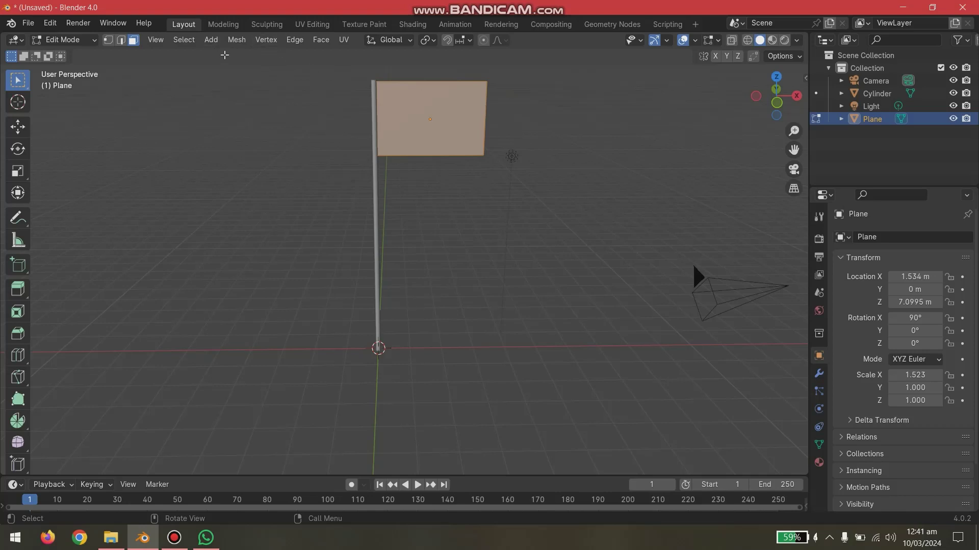
{"action": "left_click", "coordinate": [211, 39]}
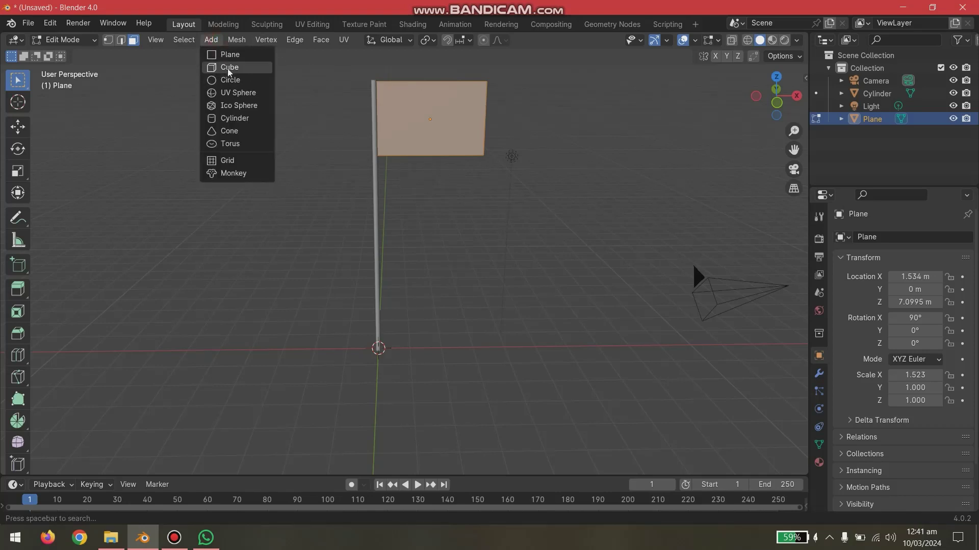
{"action": "left_click", "coordinate": [229, 66]}
{"action": "key", "text": "Tab"}
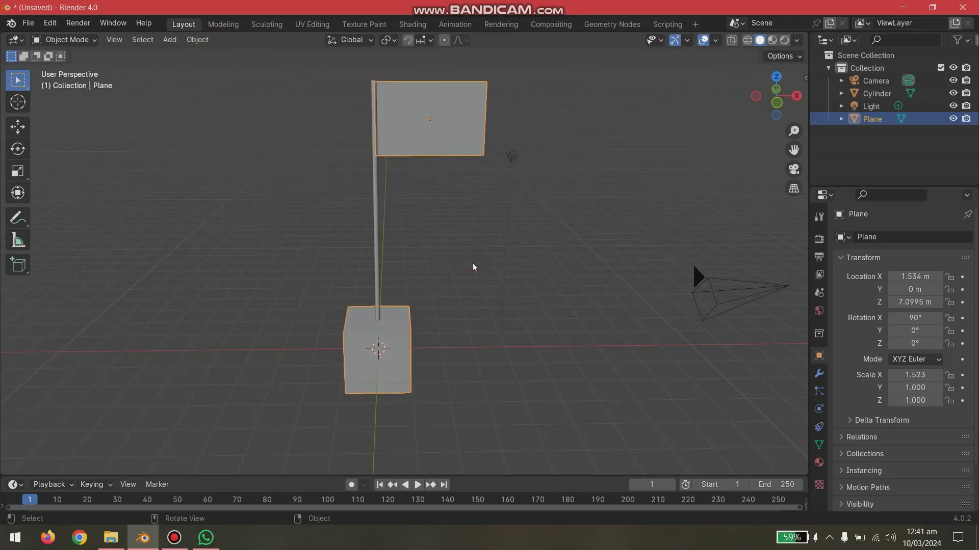
Try to move the plane together with the cube, cancel the move and deselect the object
{"action": "left_click", "coordinate": [473, 266]}
{"action": "left_click", "coordinate": [465, 122]}
{"action": "key", "text": "g"}
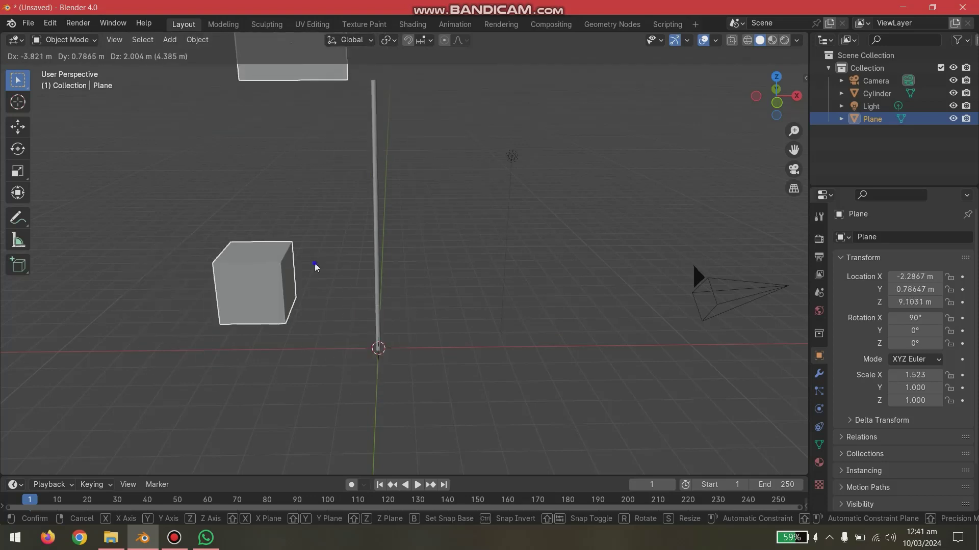
{"action": "key", "text": "Escape"}
{"action": "left_click", "coordinate": [480, 279]}
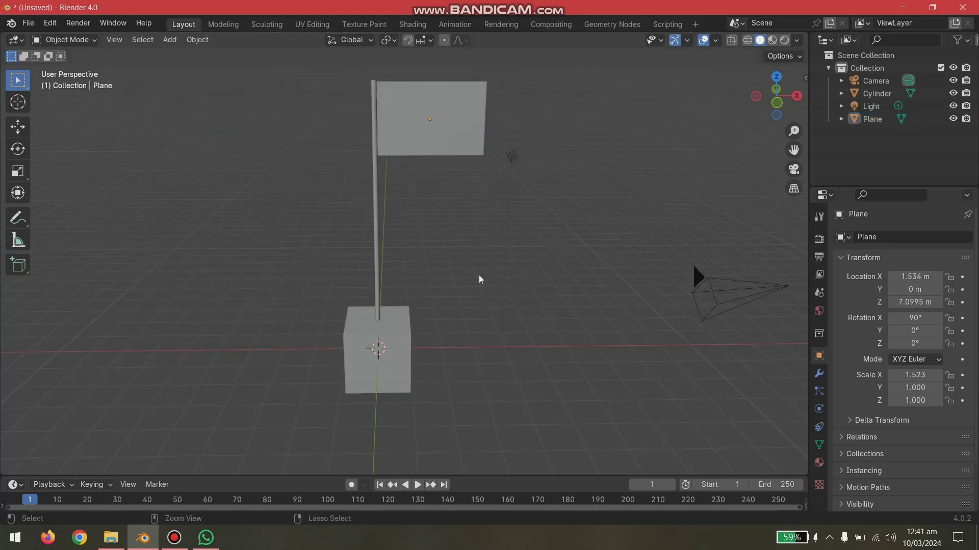
Undo the addition of the cube to the plane's mesh
{"action": "key", "text": "ctrl+z"}
{"action": "key", "text": "Tab"}
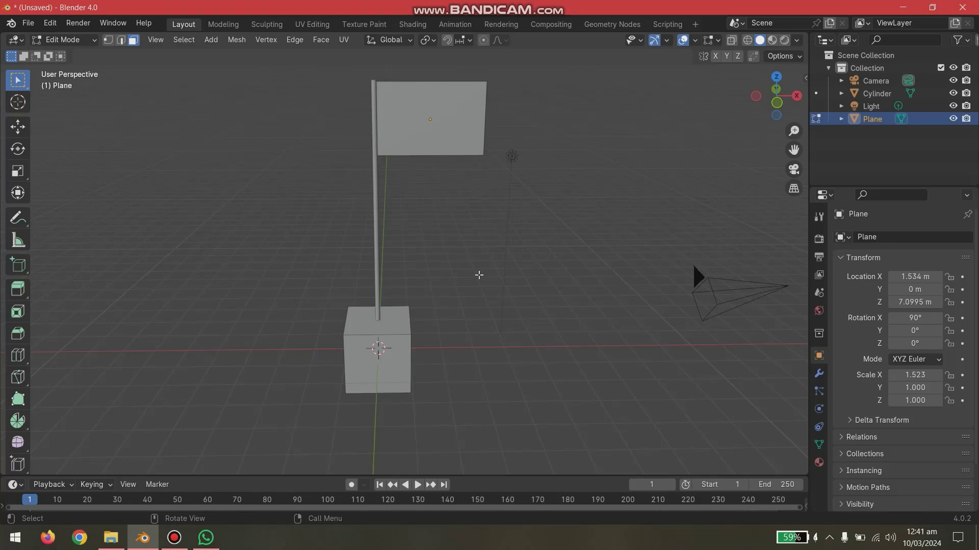
{"action": "key", "text": "ctrl+z"}
{"action": "key", "text": "ctrl+z"}
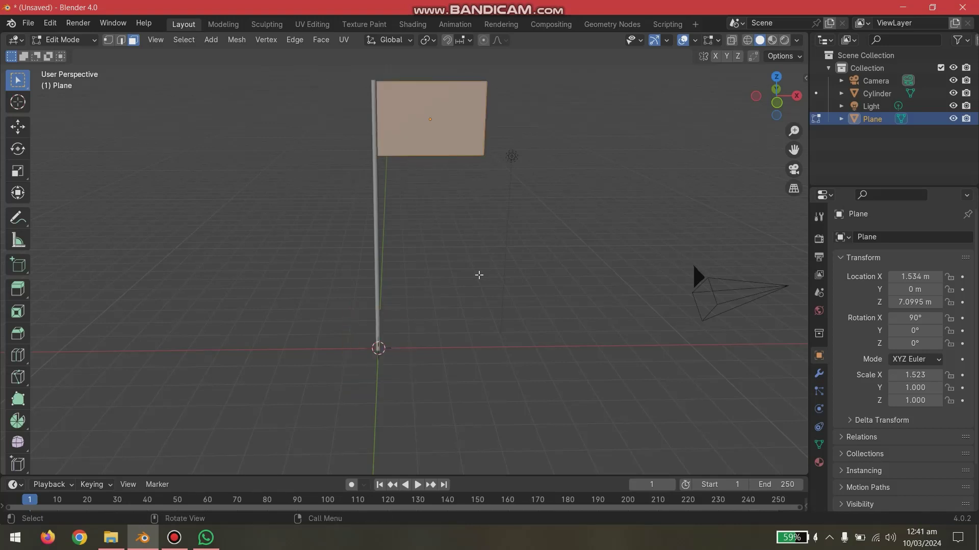
{"action": "left_click", "coordinate": [478, 275]}
{"action": "middle_click_drag", "start_coordinate": [485, 278], "coordinate": [485, 308]}
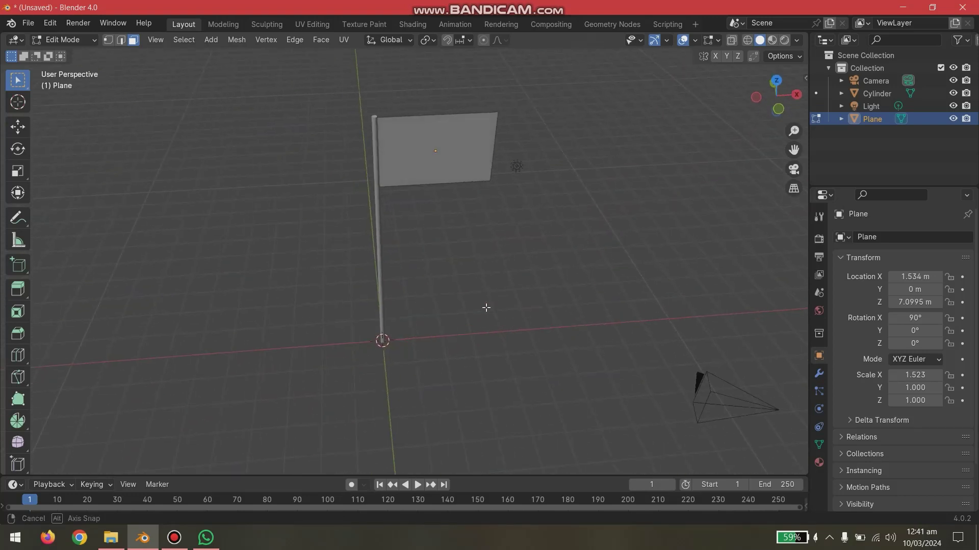
{"action": "left_click", "coordinate": [443, 134]}
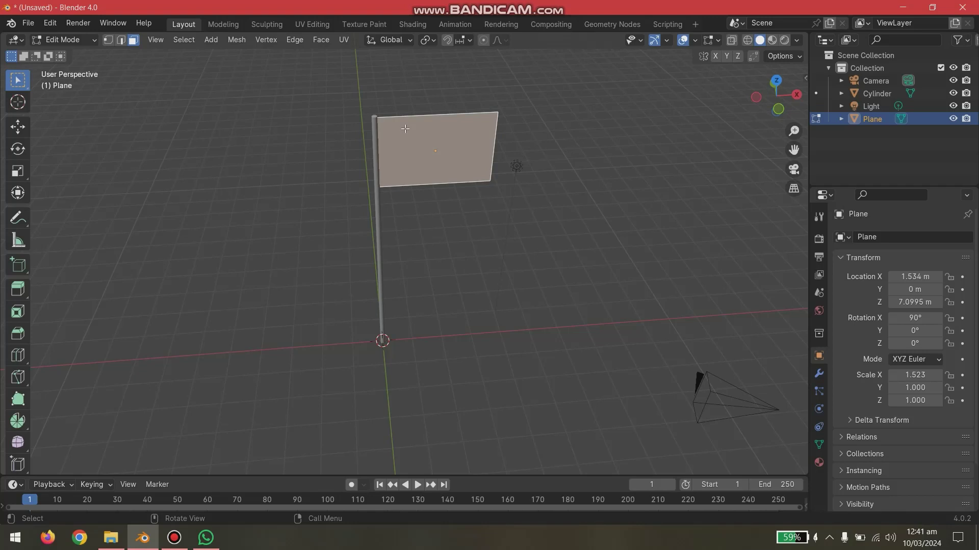
{"action": "key", "text": "Tab"}
{"action": "key", "text": "Tab"}
{"action": "left_click", "coordinate": [497, 248]}
Select the plane's face in Edit Mode and subdivide it with 10 cuts
{"action": "left_click", "coordinate": [466, 127]}
{"action": "key", "text": "Tab"}
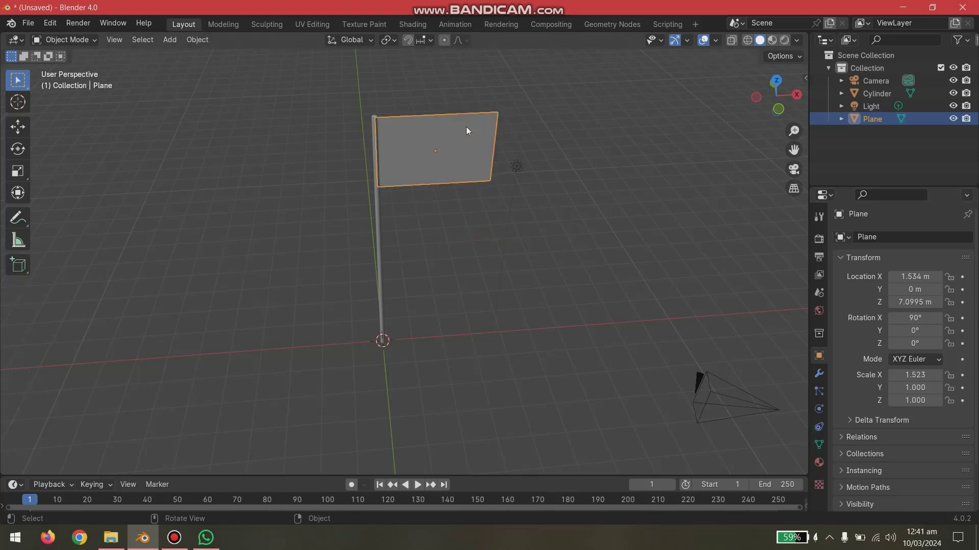
{"action": "right_click", "coordinate": [466, 126]}
{"action": "left_click", "coordinate": [466, 127]}
{"action": "key", "text": "Tab"}
{"action": "right_click", "coordinate": [466, 127]}
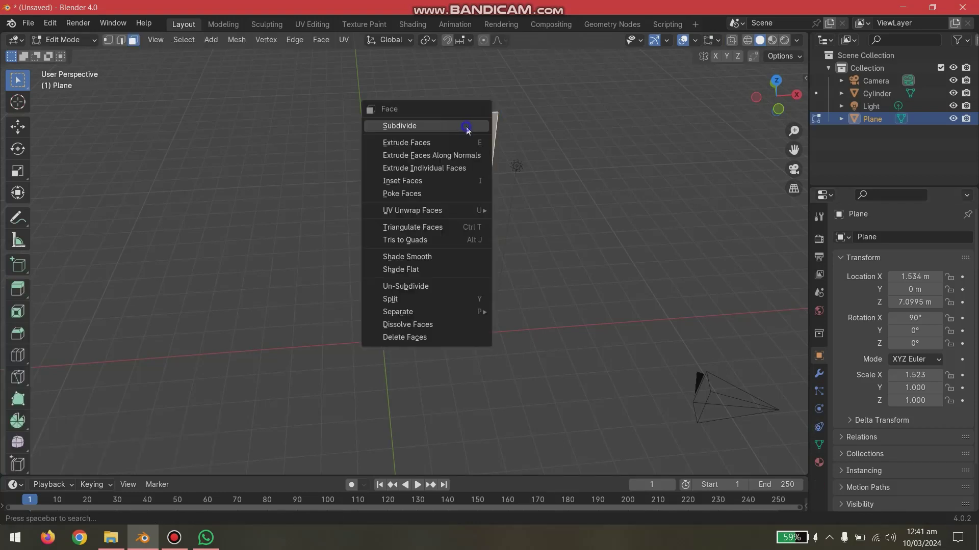
{"action": "left_click", "coordinate": [465, 127]}
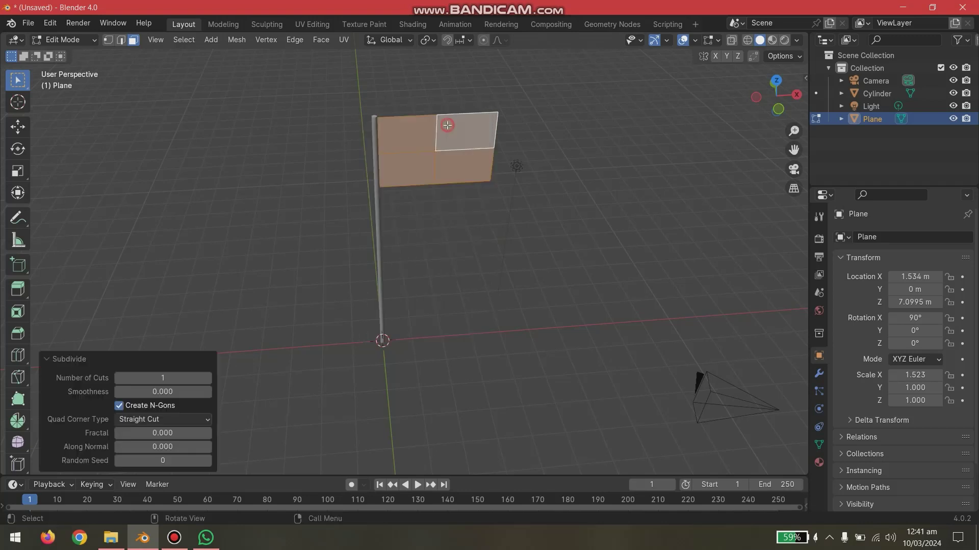
{"action": "left_click", "coordinate": [153, 378]}
{"action": "type", "text": "10"}
{"action": "key", "text": "Return"}
Return to Object Mode and apply smooth shading to the plane
{"action": "right_click", "coordinate": [436, 163]}
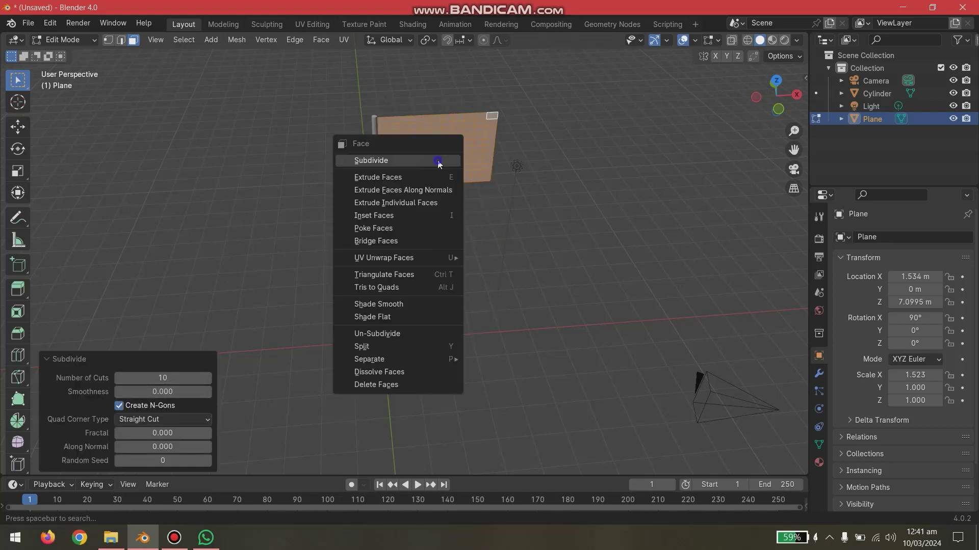
{"action": "key", "text": "Escape"}
{"action": "key", "text": "Tab"}
{"action": "right_click", "coordinate": [465, 135]}
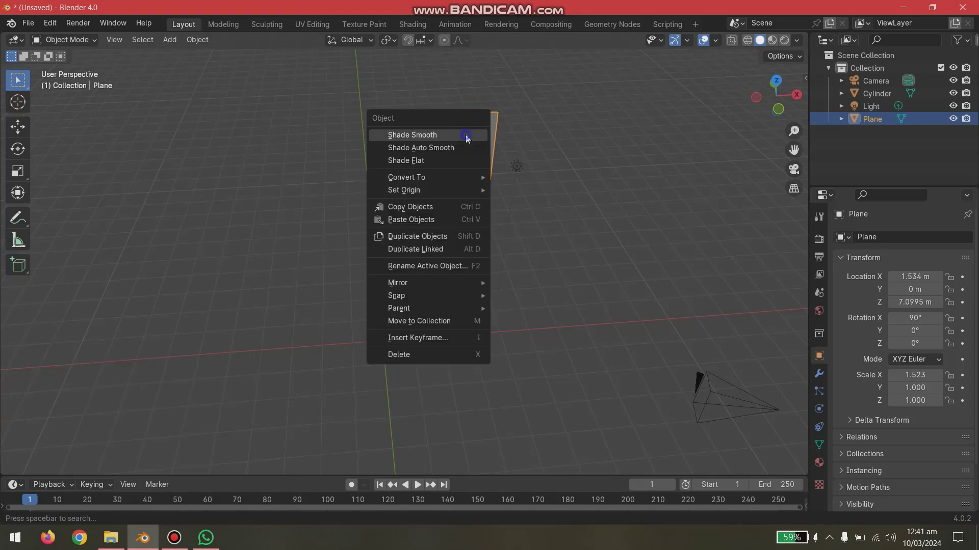
{"action": "left_click", "coordinate": [443, 136]}
Select the plane's whole mesh in Edit Mode and switch to vertex selection
{"action": "key", "text": "Tab"}
{"action": "left_click", "coordinate": [359, 95]}
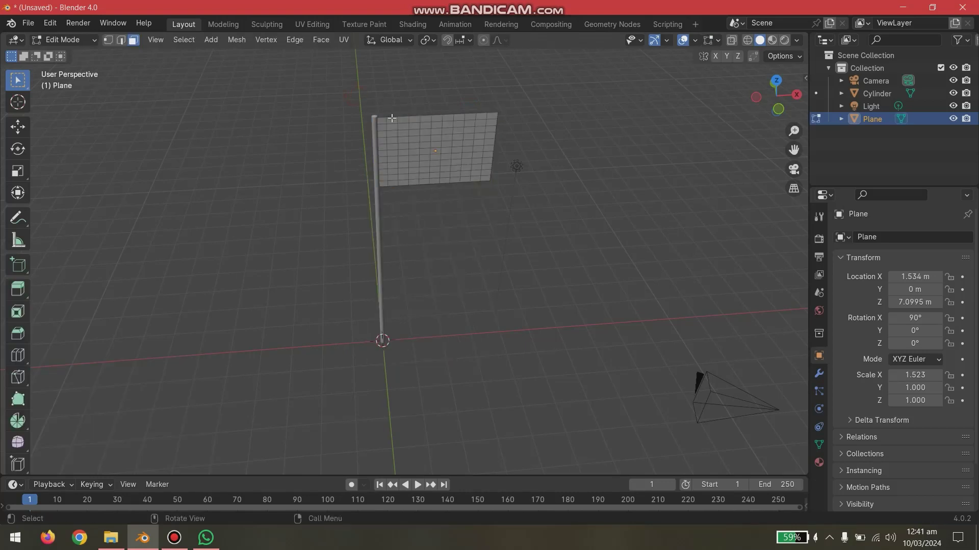
{"action": "left_click", "coordinate": [413, 131]}
{"action": "key", "text": "a"}
{"action": "left_click", "coordinate": [108, 40]}
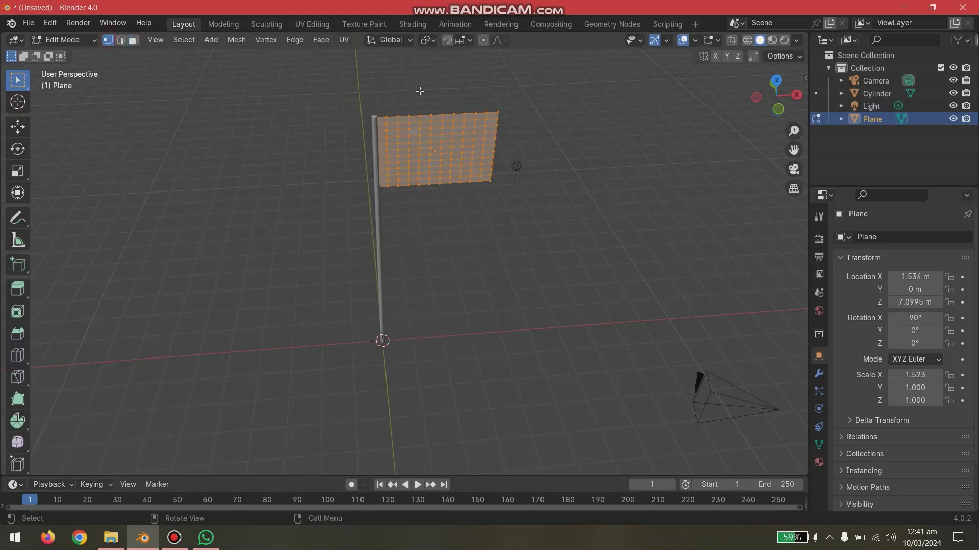
Move the plane in Object Mode about 0.35 m along the X axis, away from the pole
{"action": "key", "text": "Tab"}
{"action": "key", "text": "g"}
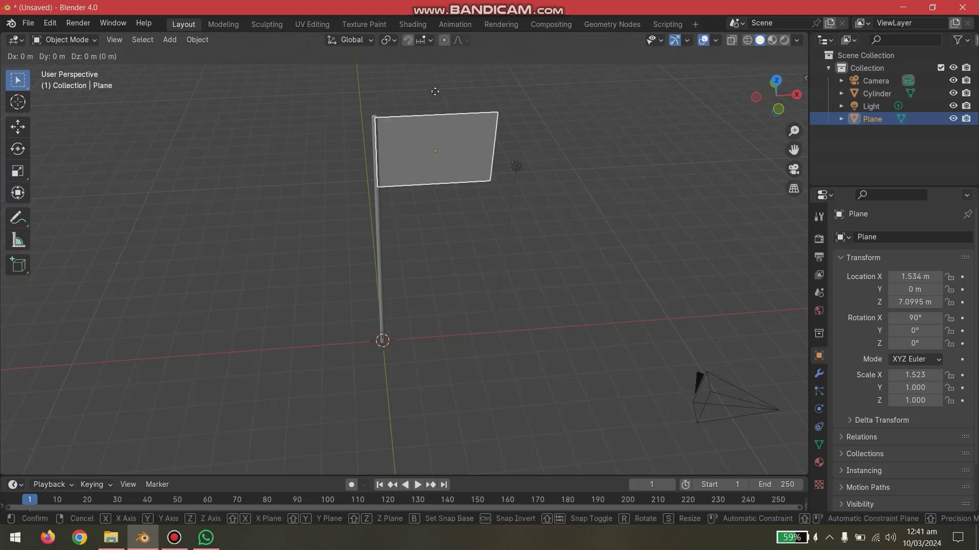
{"action": "key", "text": "x"}
{"action": "left_click", "coordinate": [457, 92]}
{"action": "scroll", "coordinate": [457, 92], "scroll_direction": "up", "scroll_amount": 3}
{"action": "scroll", "coordinate": [458, 92], "scroll_direction": "up", "scroll_amount": 1}
{"action": "middle_click_drag", "start_coordinate": [507, 88], "coordinate": [451, 182], "text": "shift"}
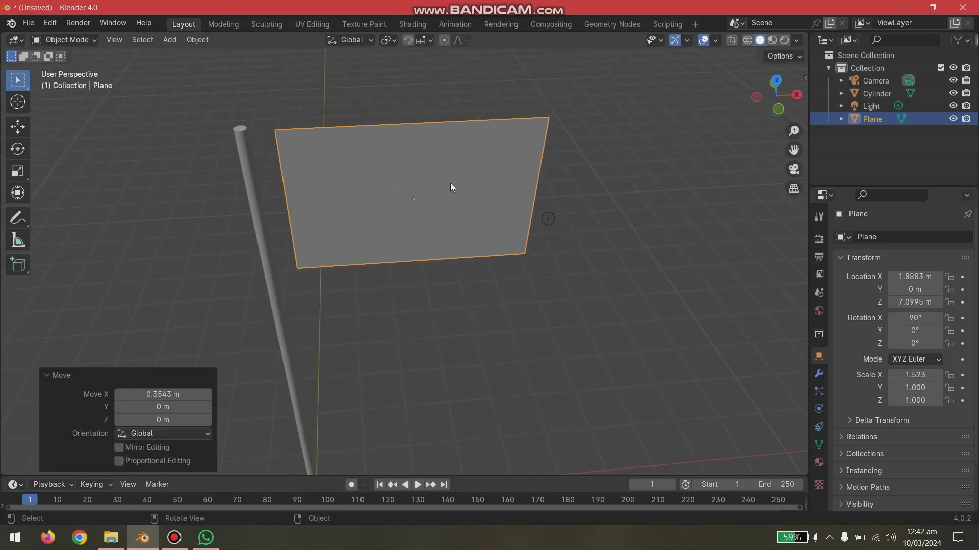
Use Select Circle in Edit Mode to select only the column of vertices along the plane's edge nearest the pole
{"action": "key", "text": "Tab"}
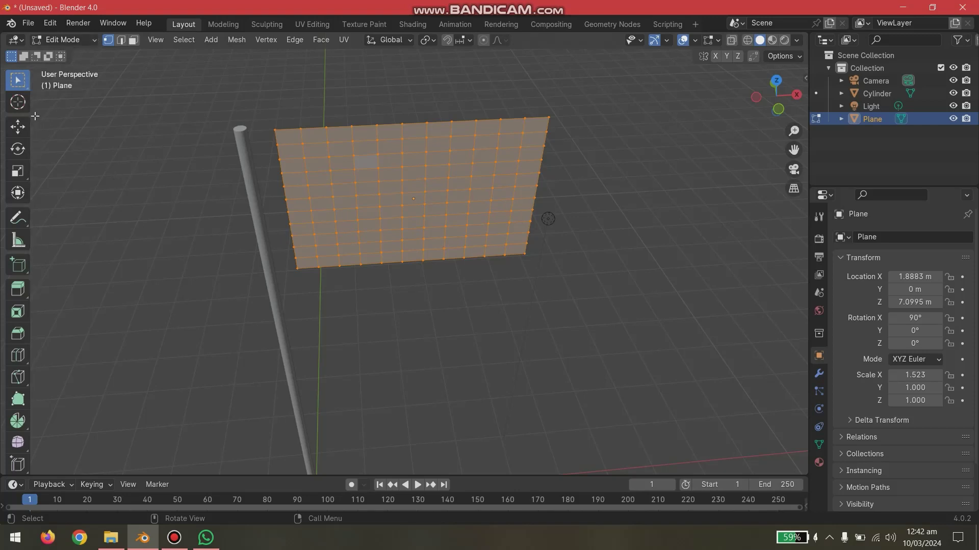
{"action": "left_click", "coordinate": [21, 85]}
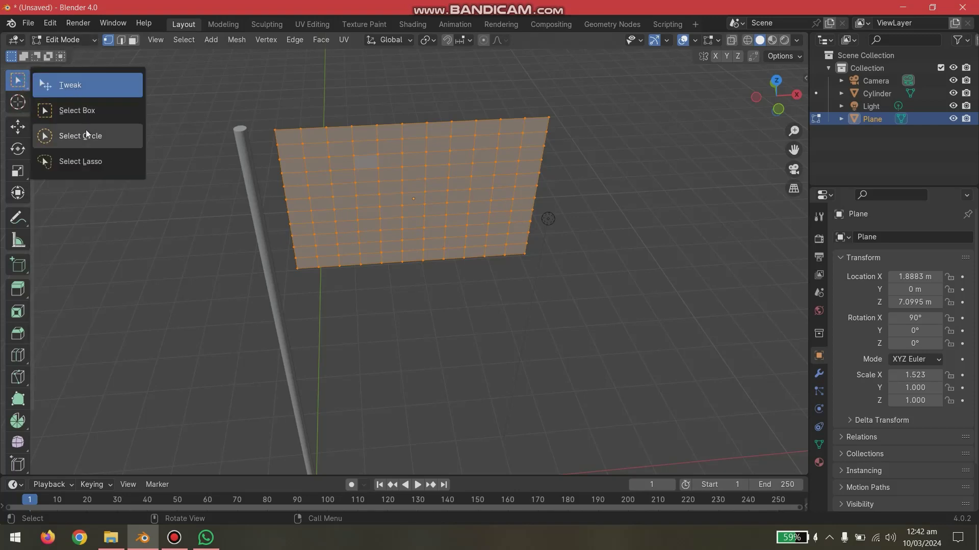
{"action": "key", "text": "w"}
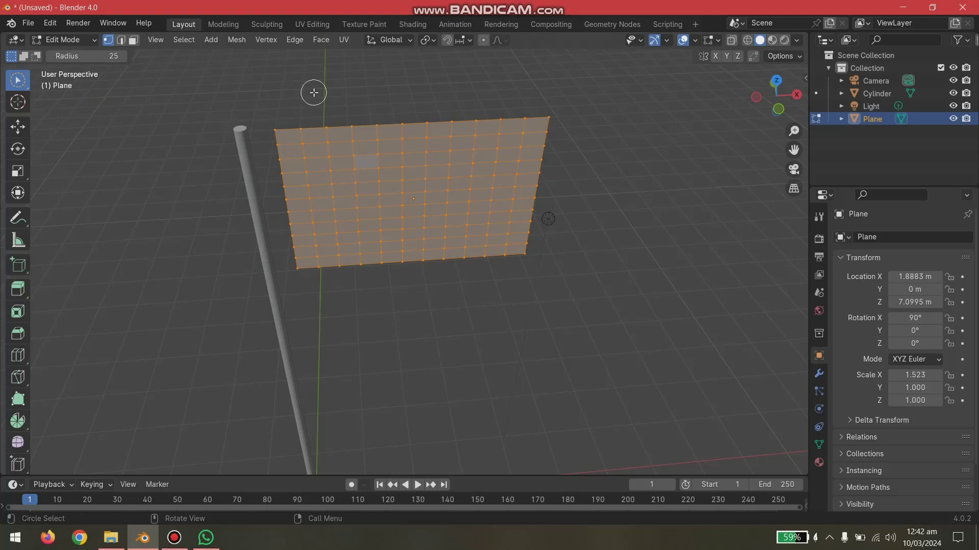
{"action": "mouse_move", "coordinate": [277, 118]}
{"action": "left_mouse_down"}
{"action": "mouse_move", "coordinate": [284, 233]}
{"action": "mouse_move", "coordinate": [317, 273]}
{"action": "left_mouse_up"}
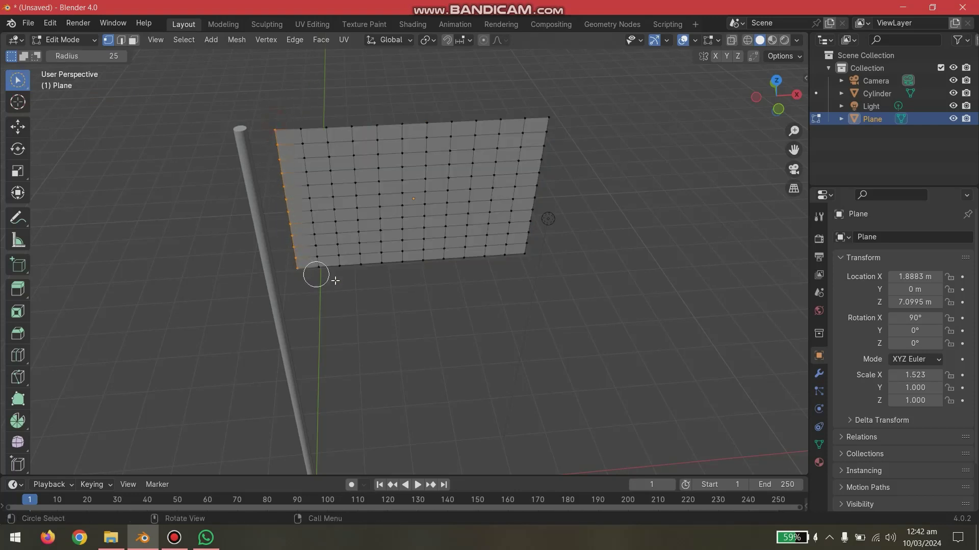
{"action": "scroll", "coordinate": [419, 321], "scroll_direction": "down", "scroll_amount": 3}
{"action": "middle_click_drag", "start_coordinate": [426, 319], "coordinate": [440, 300]}
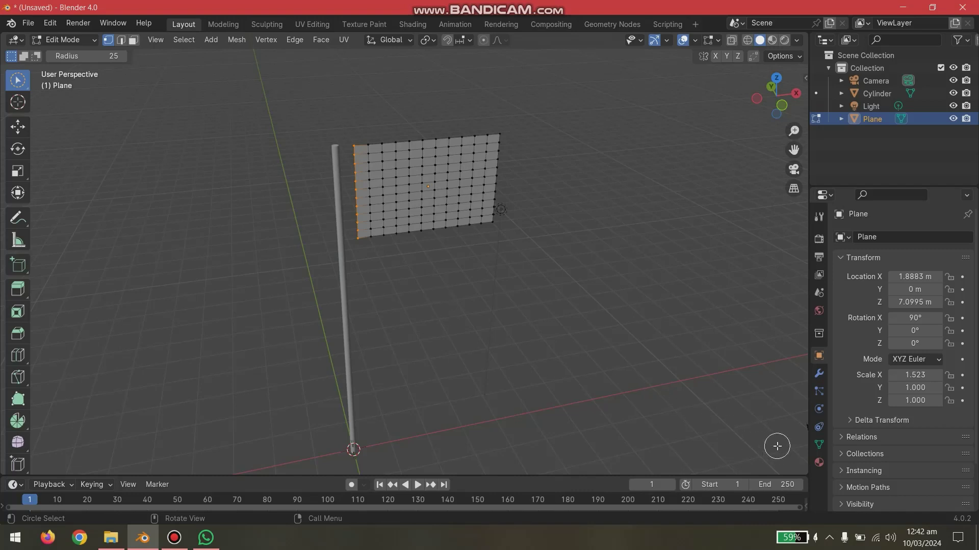
{"action": "key", "text": "alt+a"}
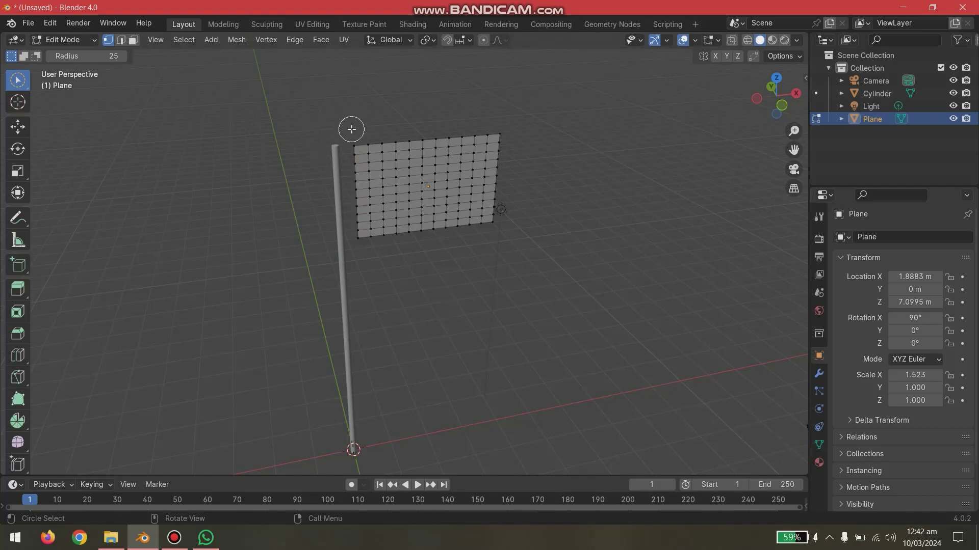
{"action": "left_click_drag", "start_coordinate": [354, 137], "coordinate": [357, 220]}
{"action": "left_click", "coordinate": [447, 321]}
{"action": "left_click_drag", "start_coordinate": [353, 146], "coordinate": [354, 236]}
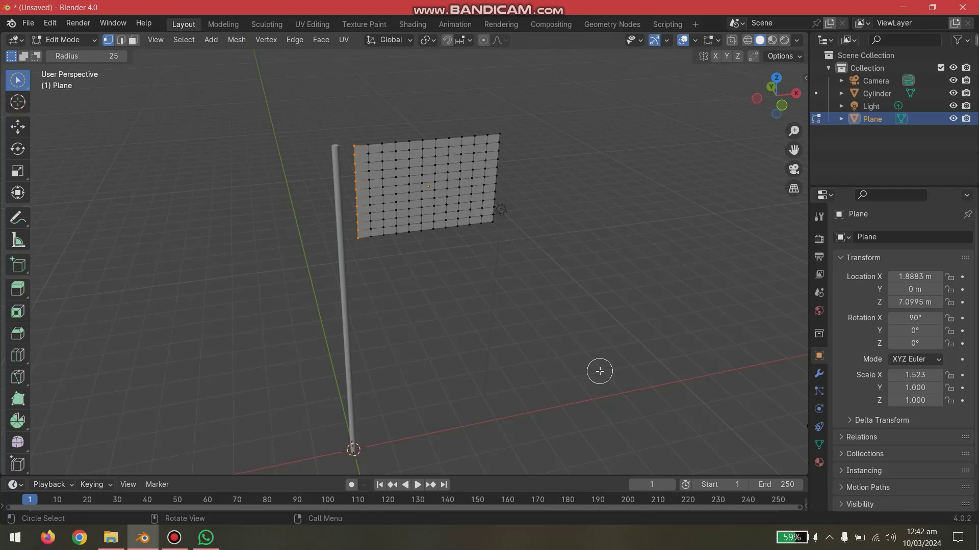
Create a vertex group named flagjoints for the pole-side edge and select its vertices
{"action": "left_click", "coordinate": [818, 445]}
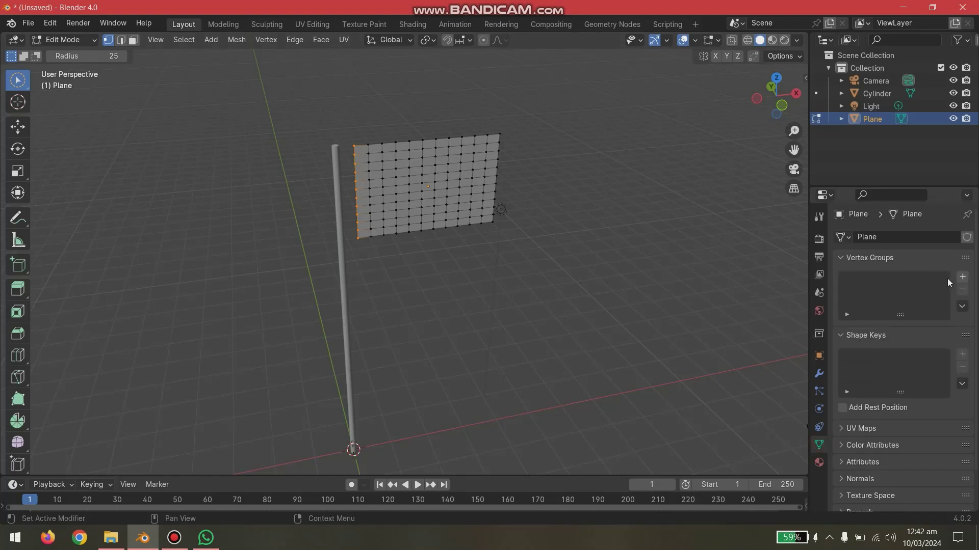
{"action": "left_click", "coordinate": [963, 278]}
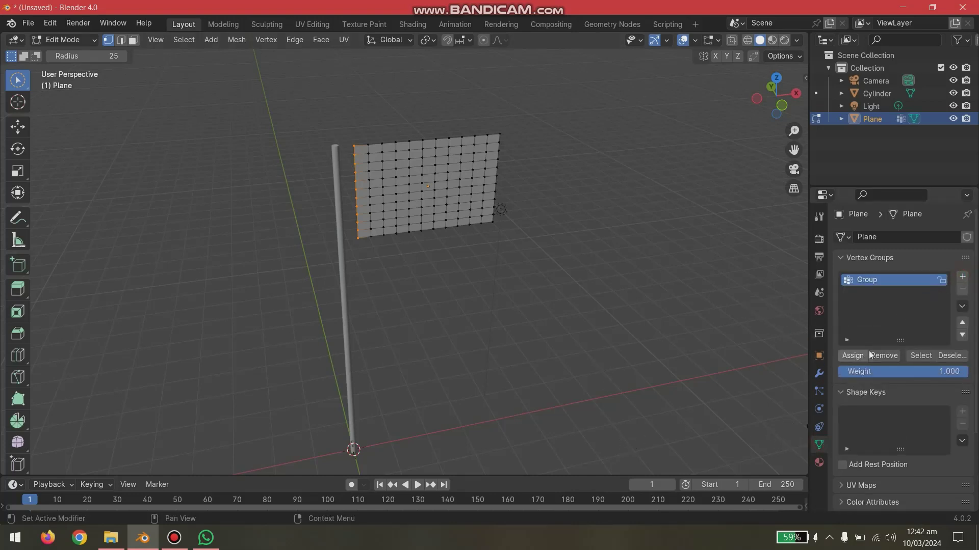
{"action": "scroll", "coordinate": [350, 122], "scroll_direction": "up", "scroll_amount": 4}
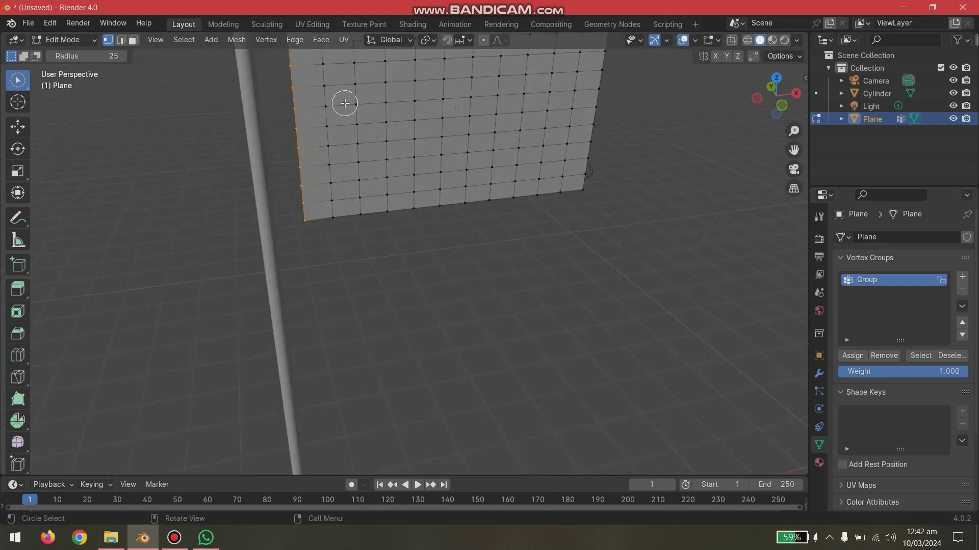
{"action": "scroll", "coordinate": [352, 128], "scroll_direction": "down", "scroll_amount": 4}
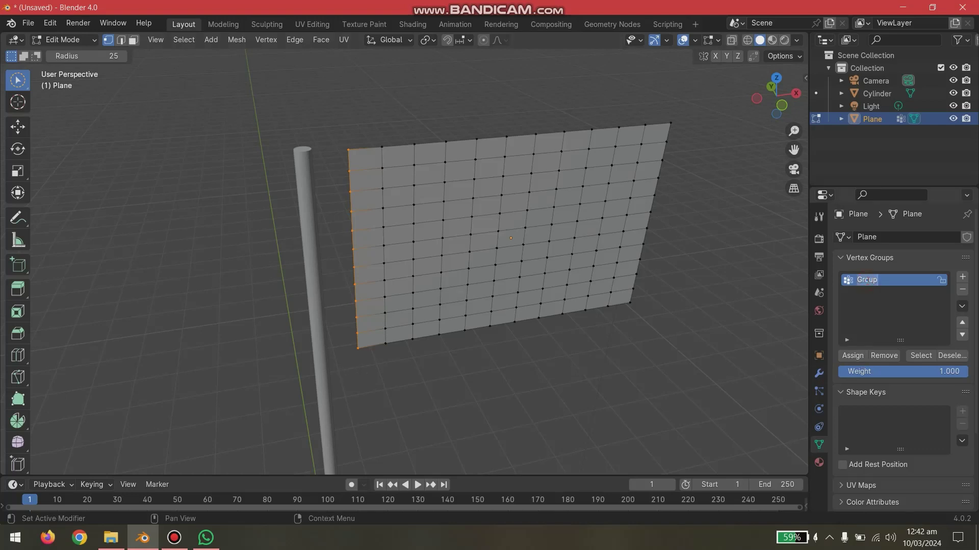
{"action": "type", "text": "flagjoints"}
{"action": "left_click", "coordinate": [690, 281]}
{"action": "left_click", "coordinate": [919, 356]}
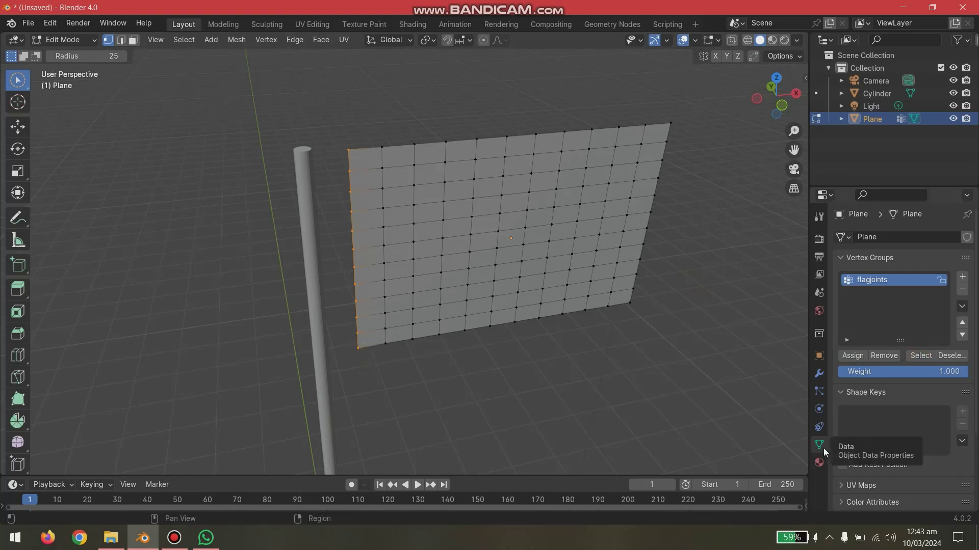
Select the whole mesh, return to Object Mode and add Cloth physics to the plane
{"action": "left_click", "coordinate": [819, 409]}
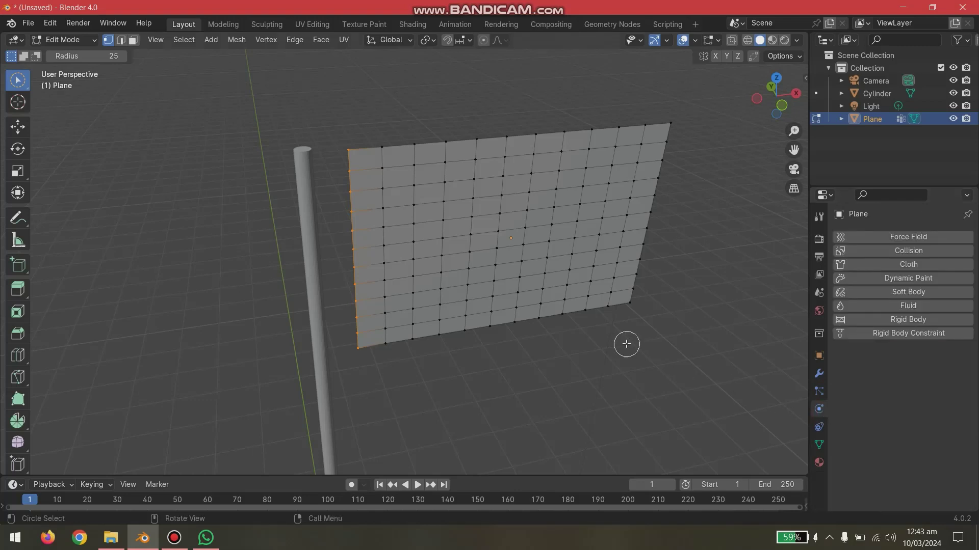
{"action": "key", "text": "a"}
{"action": "key", "text": "Tab"}
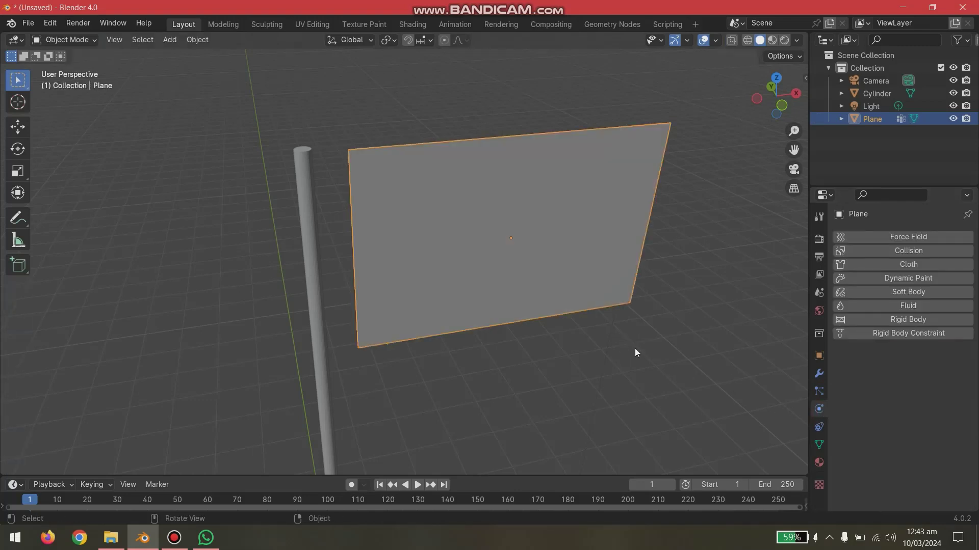
{"action": "left_click", "coordinate": [894, 264]}
Set the cloth's quality steps to 5 and its bending model to Linear
{"action": "scroll", "coordinate": [887, 336], "scroll_direction": "down", "scroll_amount": 5}
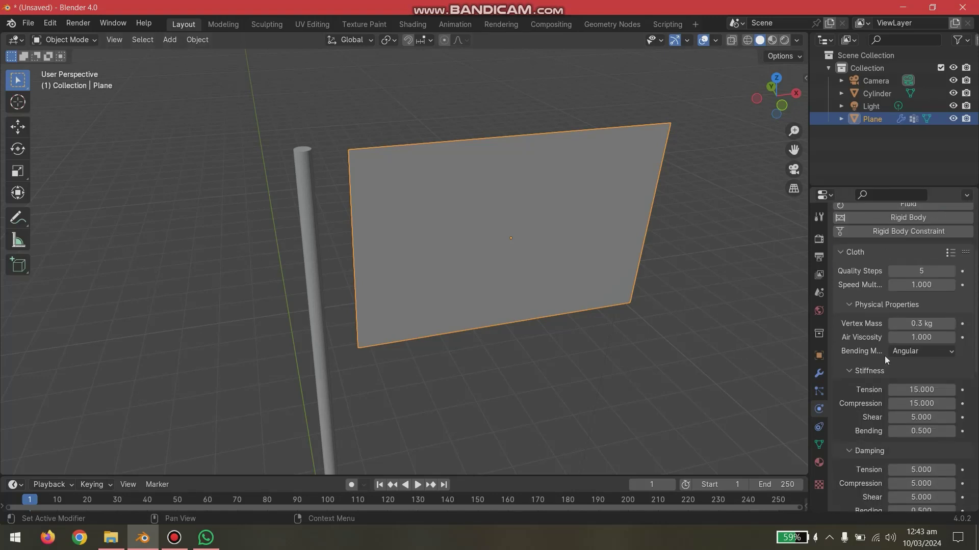
{"action": "scroll", "coordinate": [951, 250], "scroll_direction": "down", "scroll_amount": 1}
{"action": "left_click", "coordinate": [950, 248]}
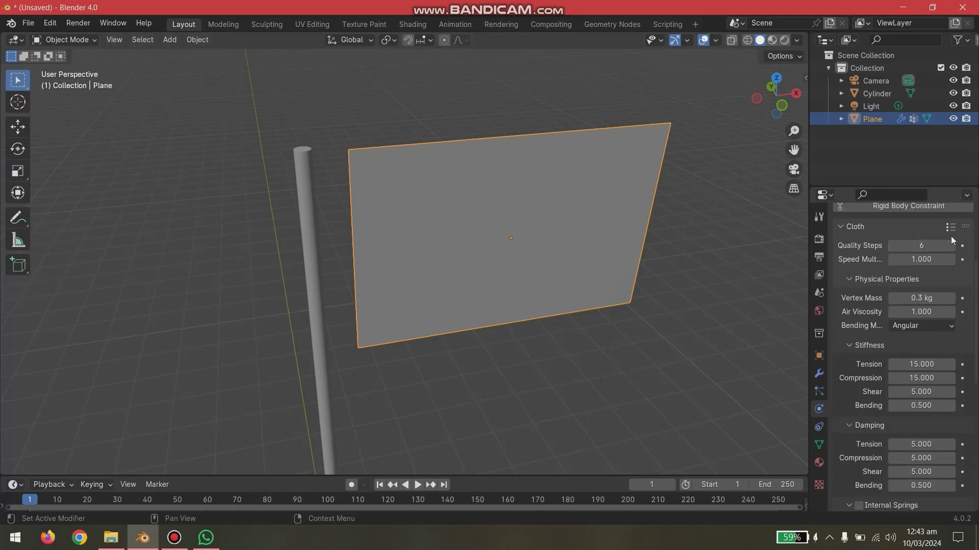
{"action": "left_click", "coordinate": [950, 230]}
{"action": "left_click", "coordinate": [898, 118]}
{"action": "left_click", "coordinate": [923, 327]}
{"action": "left_click", "coordinate": [911, 354]}
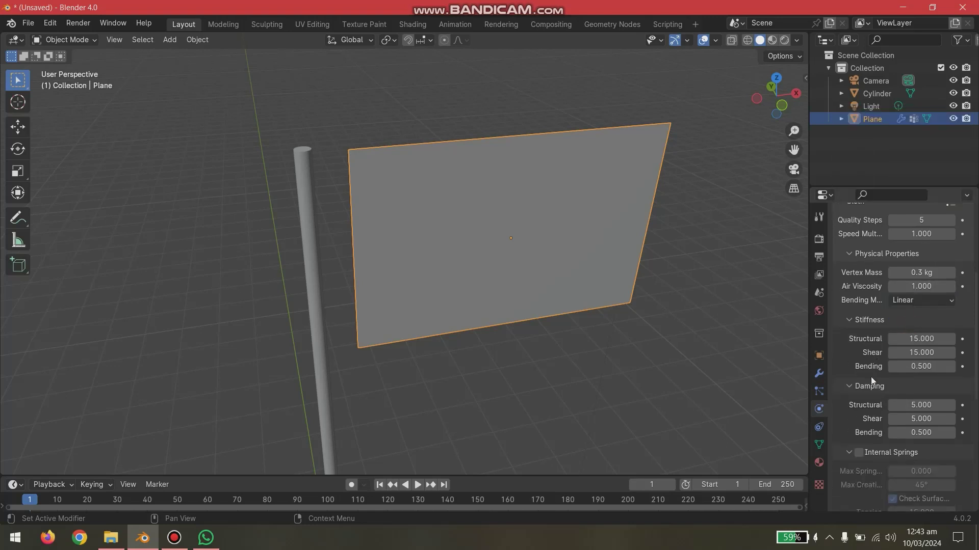
Enable self collisions for the cloth and collapse the self and object collision settings
{"action": "scroll", "coordinate": [872, 368], "scroll_direction": "down", "scroll_amount": 6}
{"action": "scroll", "coordinate": [869, 370], "scroll_direction": "down", "scroll_amount": 5}
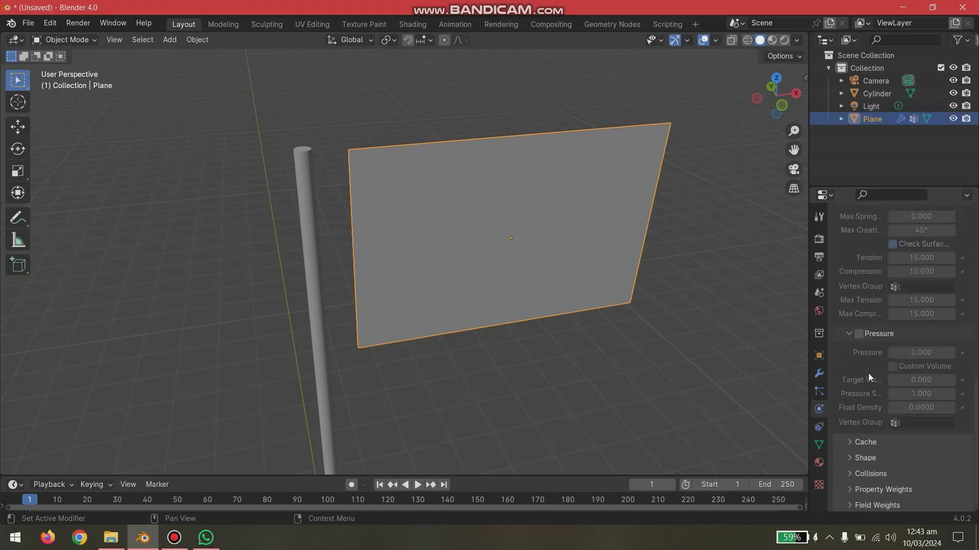
{"action": "left_click", "coordinate": [860, 473]}
{"action": "scroll", "coordinate": [866, 460], "scroll_direction": "down", "scroll_amount": 5}
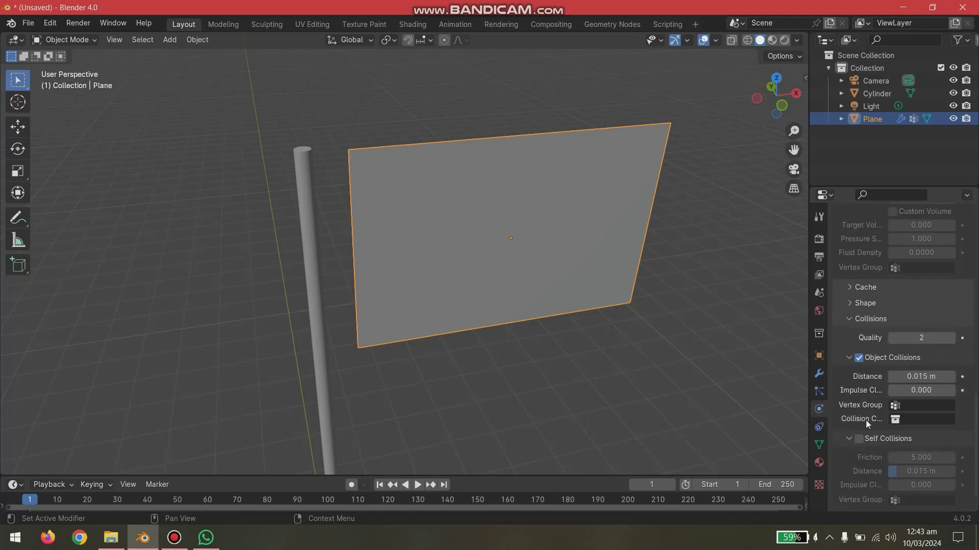
{"action": "left_click", "coordinate": [858, 439]}
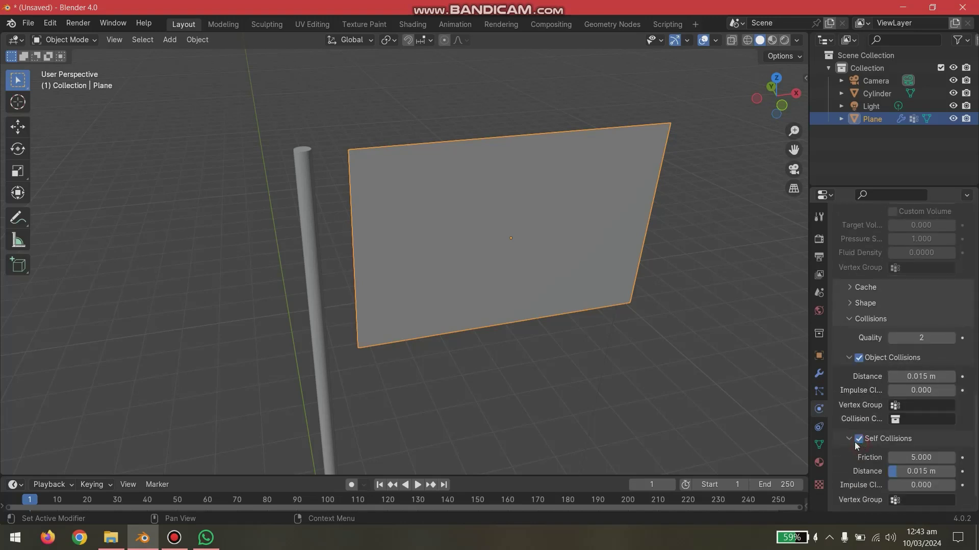
{"action": "left_click", "coordinate": [858, 439]}
{"action": "left_click", "coordinate": [858, 439]}
{"action": "left_click", "coordinate": [849, 438]}
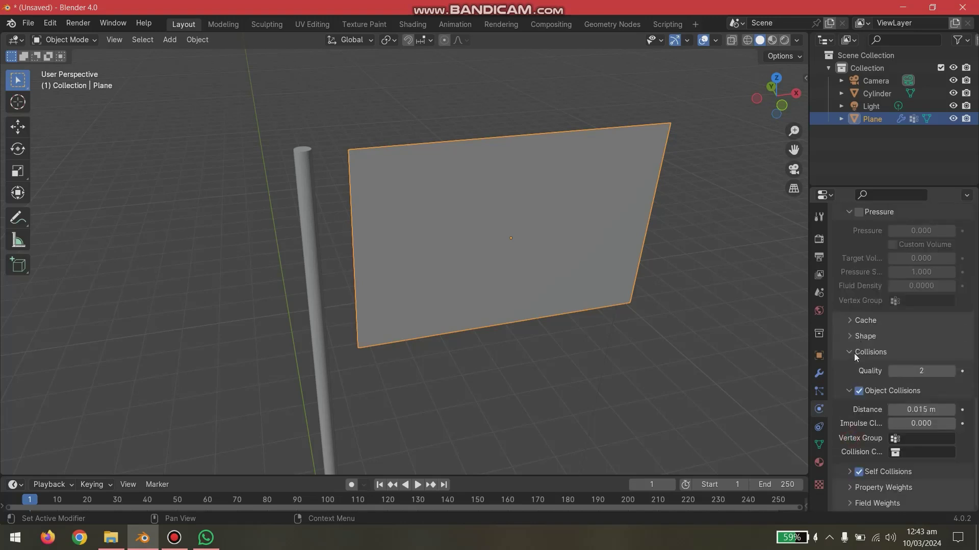
{"action": "left_click", "coordinate": [848, 391]}
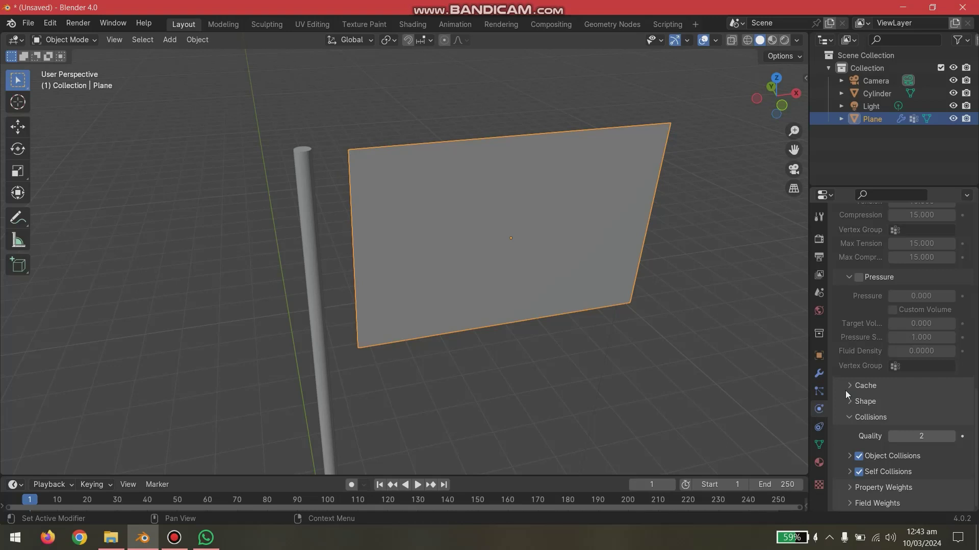
Assign the flagjoints vertex group as the pin group in the plane's cloth shape settings
{"action": "left_click", "coordinate": [849, 403]}
{"action": "scroll", "coordinate": [870, 371], "scroll_direction": "down", "scroll_amount": 3}
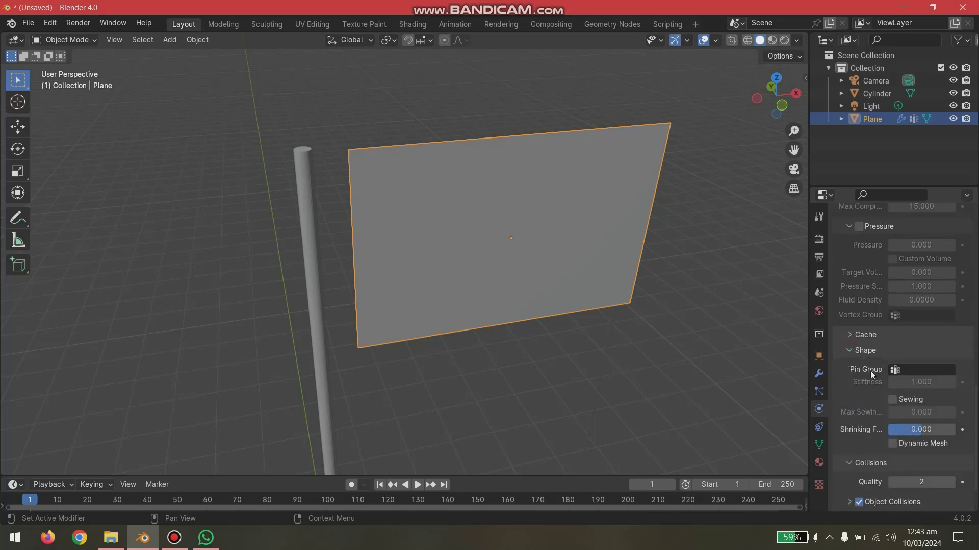
{"action": "left_click", "coordinate": [898, 372]}
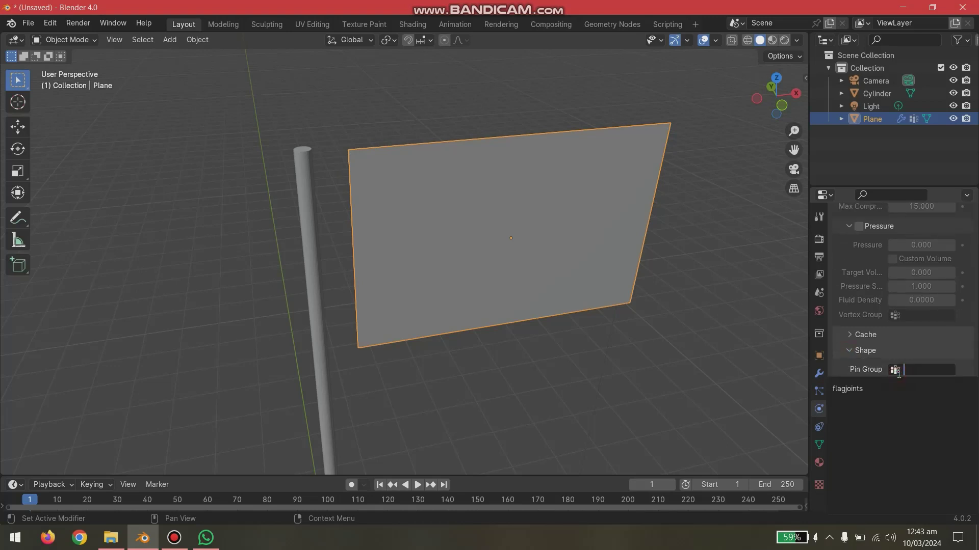
{"action": "left_click", "coordinate": [854, 388]}
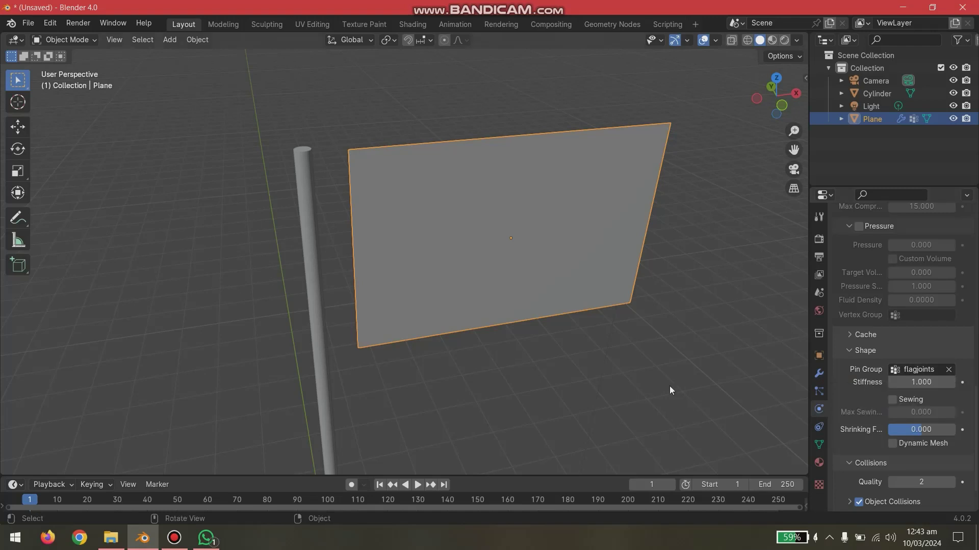
Play the pinned cloth simulation, view the flag from farther away, and return the timeline to frame 0
{"action": "left_click", "coordinate": [417, 485]}
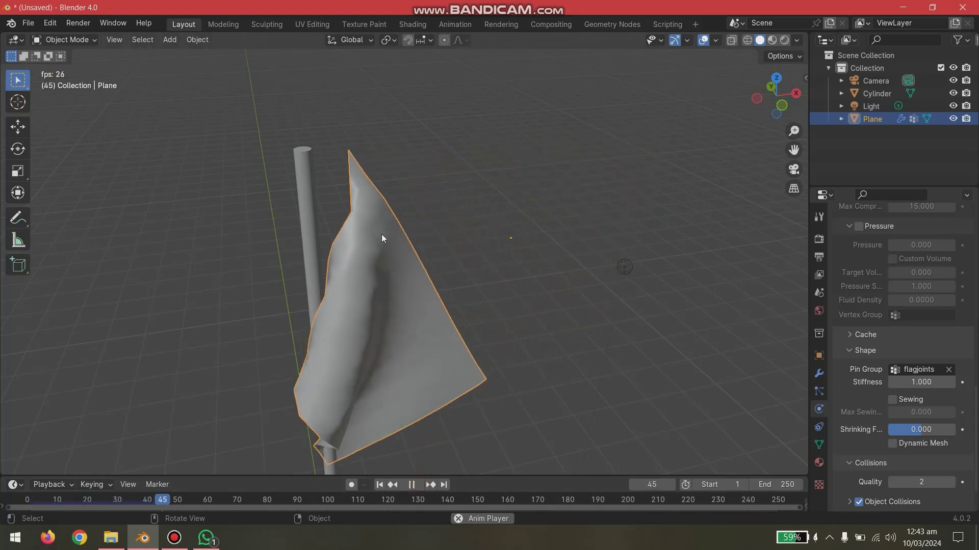
{"action": "middle_click_drag", "start_coordinate": [503, 308], "coordinate": [398, 292]}
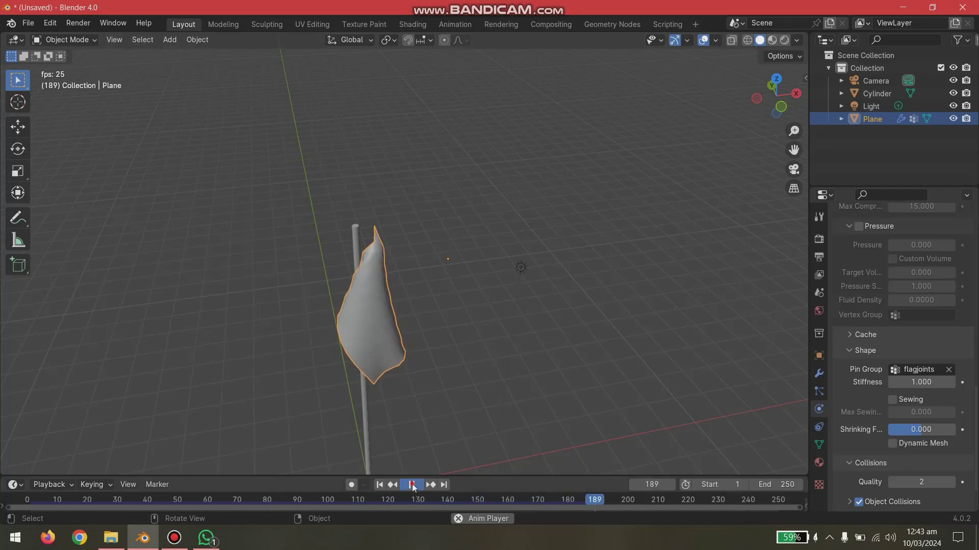
{"action": "left_click_drag", "start_coordinate": [612, 500], "coordinate": [25, 502]}
{"action": "key", "text": "space"}
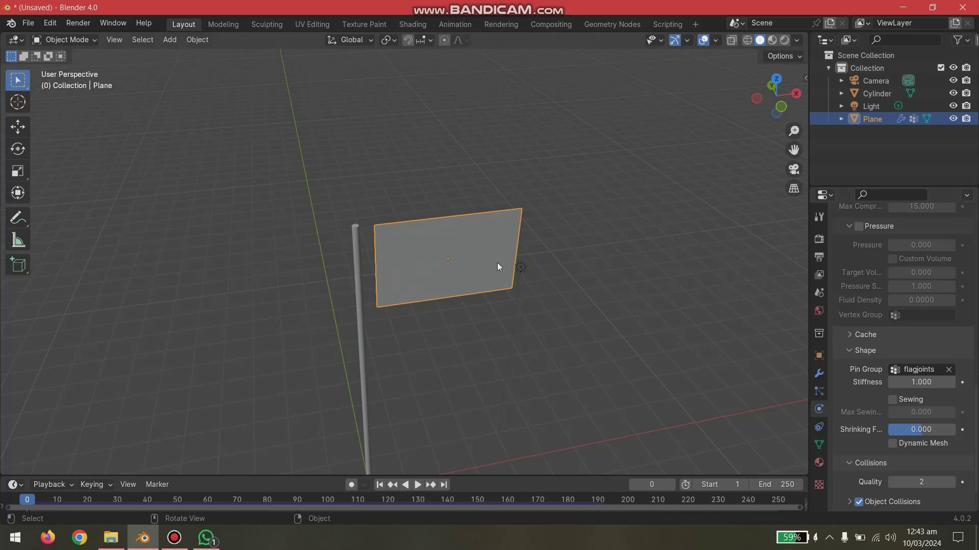
Move the plane about 0.33 m in the negative X direction so its pinned edge meets the pole
{"action": "key", "text": "g"}
{"action": "key", "text": "x"}
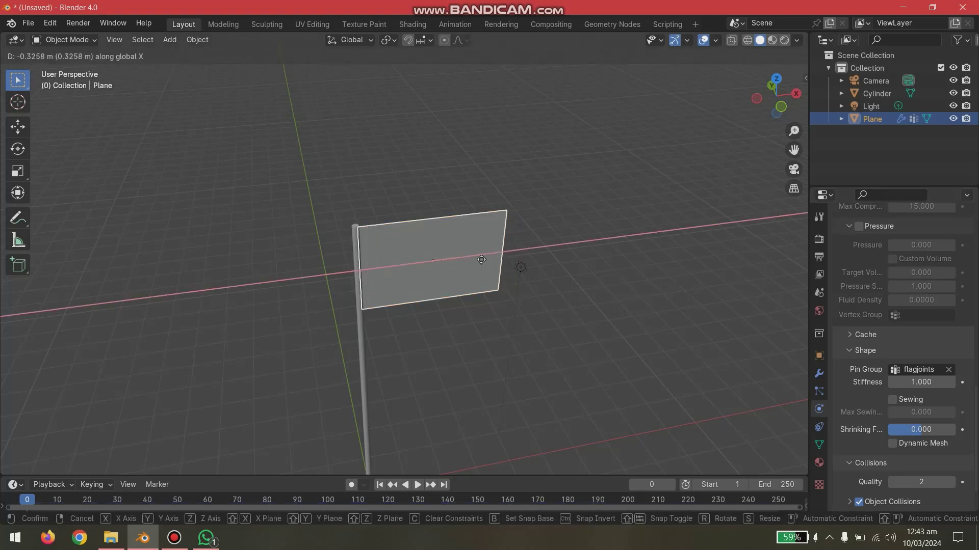
{"action": "left_click", "coordinate": [479, 258]}
Inspect the pole with the attached flag, play the cloth simulation, stop it and return to frame 0
{"action": "left_click", "coordinate": [461, 348]}
{"action": "left_click", "coordinate": [364, 355]}
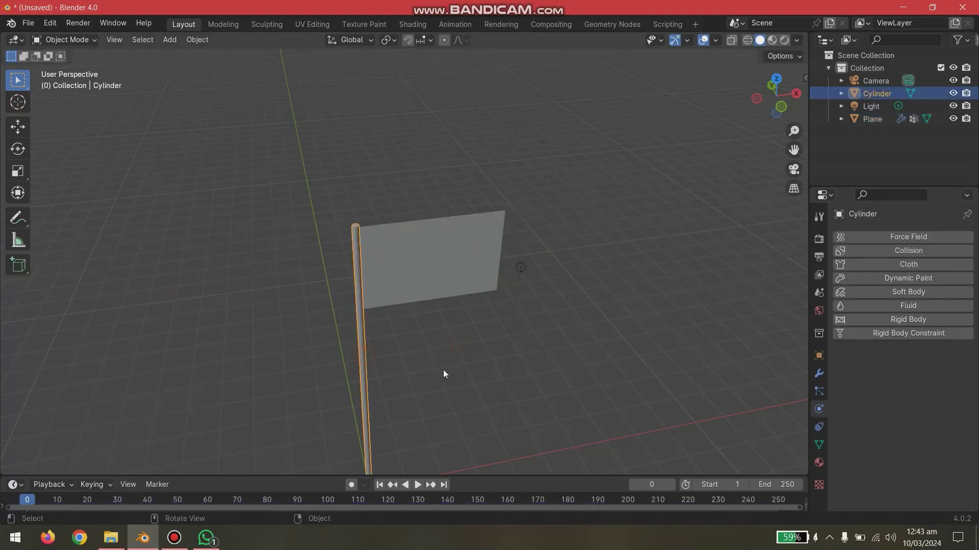
{"action": "middle_click_drag", "start_coordinate": [615, 377], "coordinate": [488, 386]}
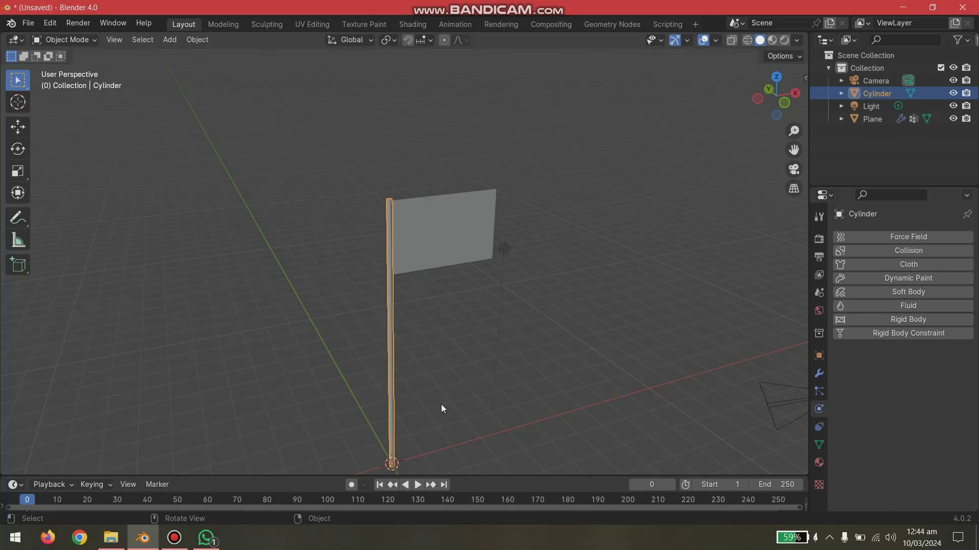
{"action": "left_click", "coordinate": [443, 399]}
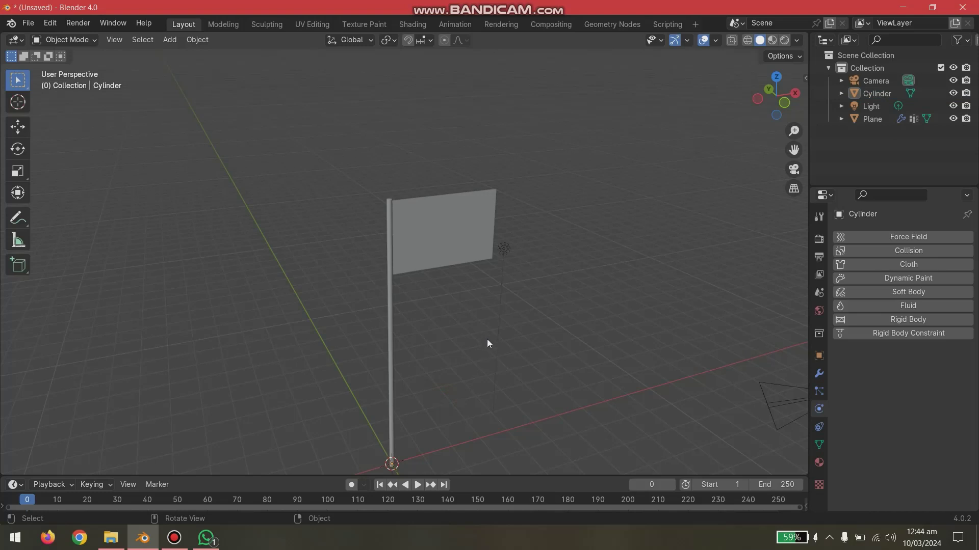
{"action": "middle_click_drag", "start_coordinate": [488, 338], "coordinate": [418, 410]}
{"action": "left_click", "coordinate": [417, 485]}
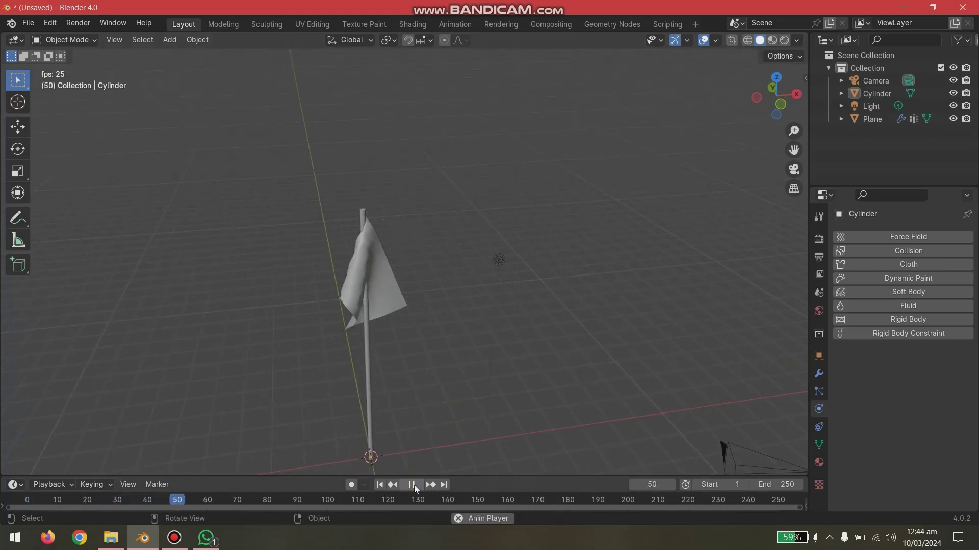
{"action": "left_click", "coordinate": [414, 485]}
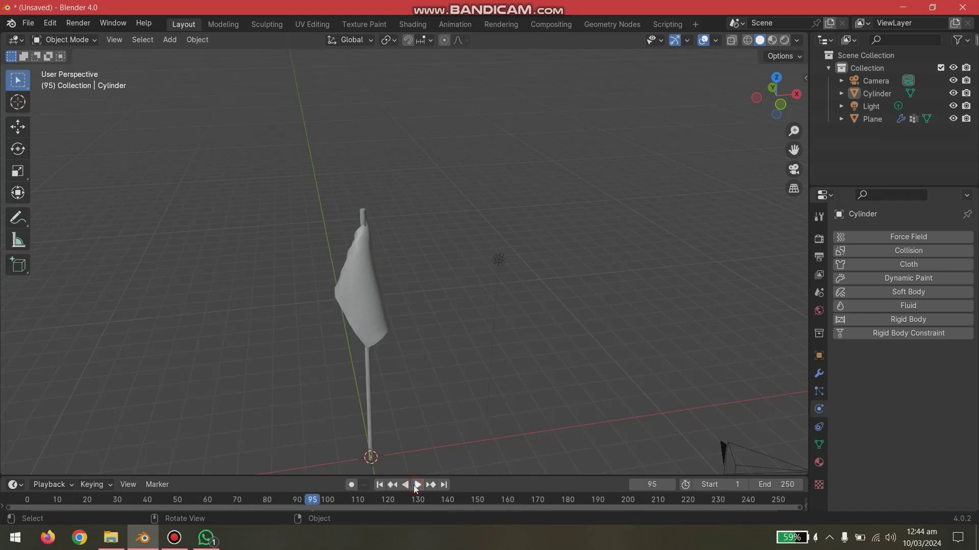
{"action": "left_click_drag", "start_coordinate": [317, 498], "coordinate": [20, 461]}
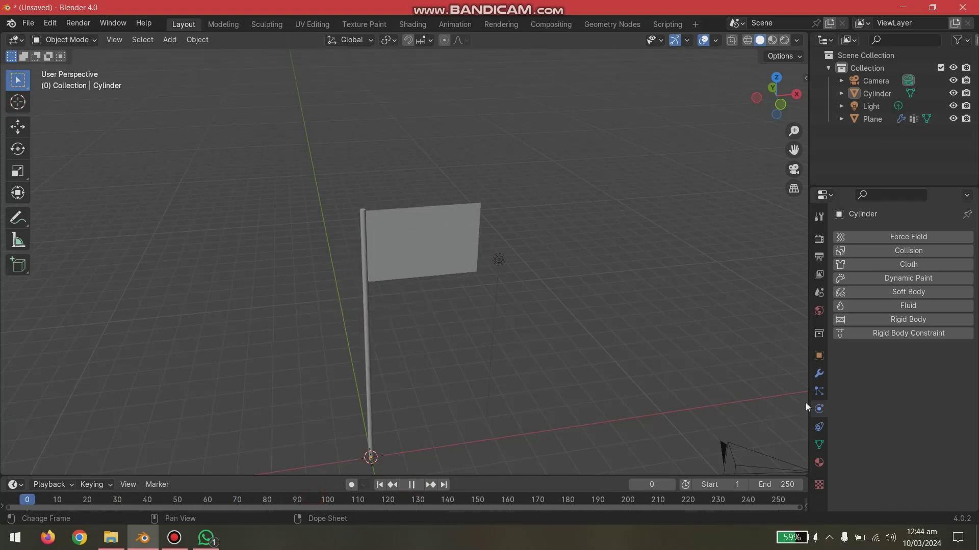
Shift the flag plane about 0.04 m along X, slightly away from the pole
{"action": "left_click", "coordinate": [399, 261]}
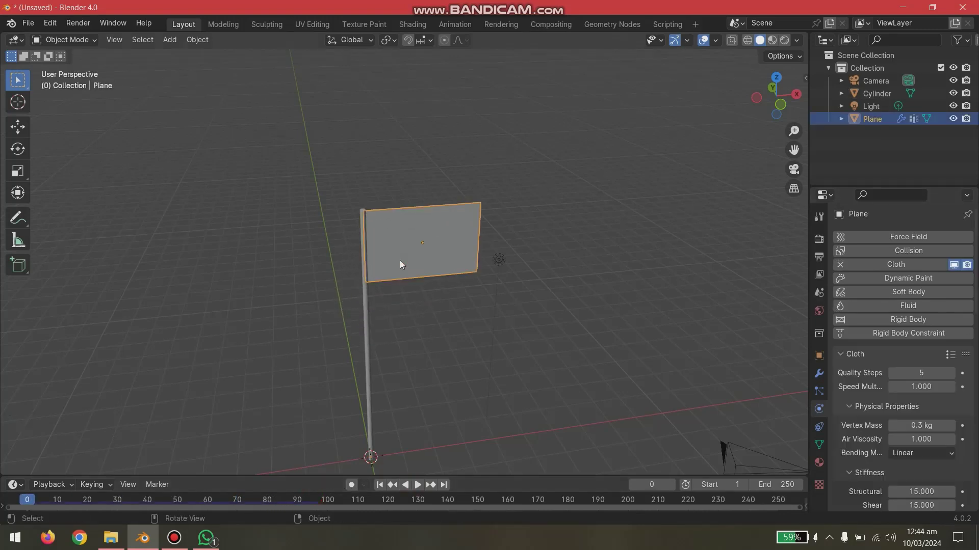
{"action": "key", "text": "g"}
{"action": "key", "text": "x"}
{"action": "left_click", "coordinate": [402, 260]}
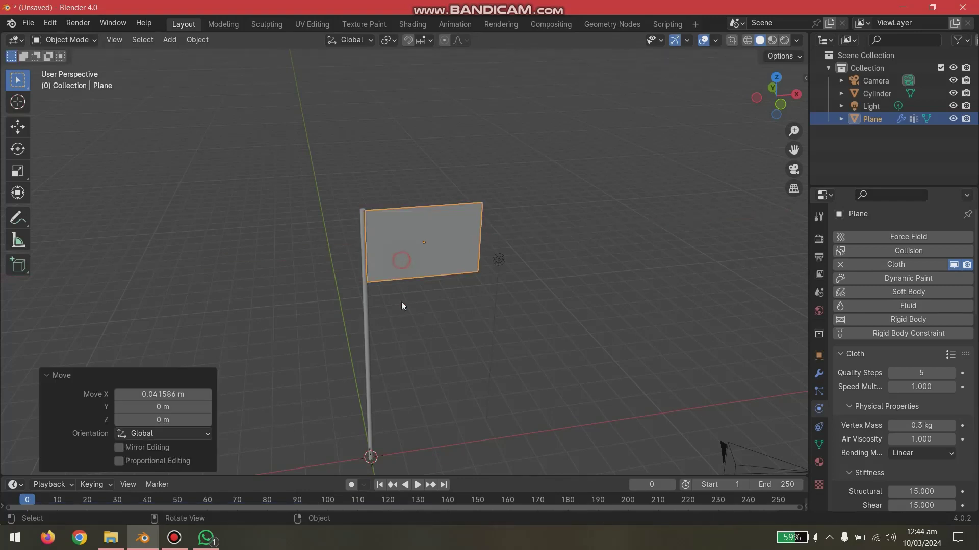
Check the pole's physics settings, replay the simulation with the shifted flag selected, and return to frame 0
{"action": "left_click", "coordinate": [368, 322]}
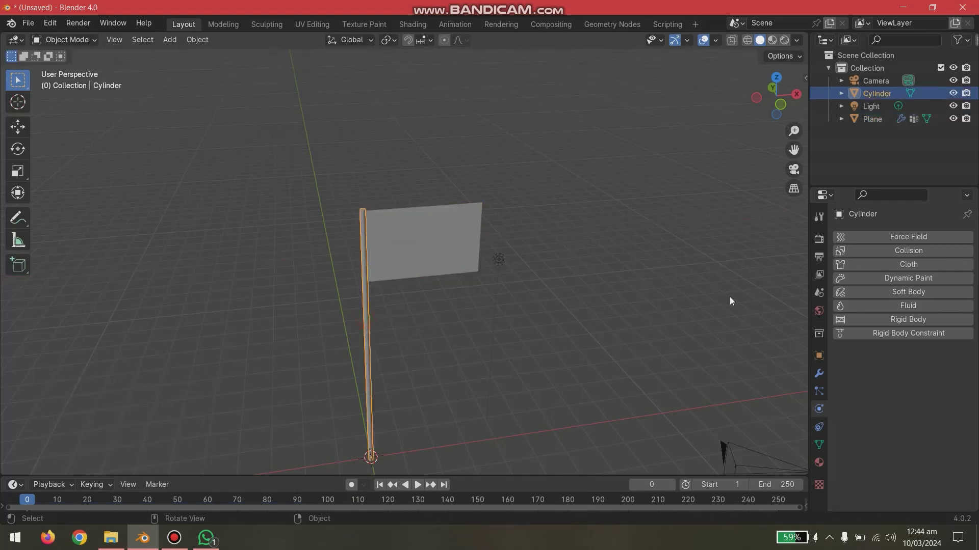
{"action": "left_click", "coordinate": [402, 247]}
{"action": "left_click", "coordinate": [418, 484]}
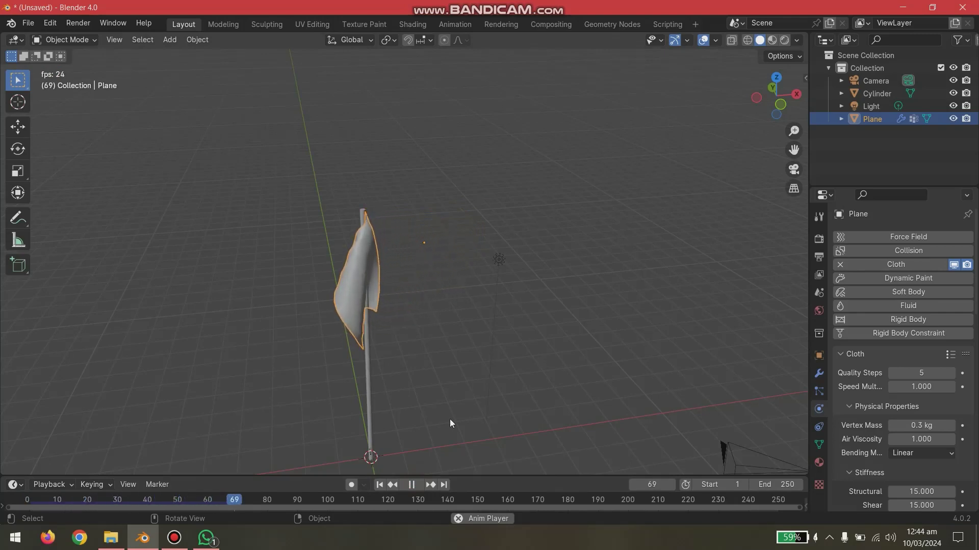
{"action": "left_click", "coordinate": [412, 485]}
{"action": "left_click", "coordinate": [44, 500]}
{"action": "left_click_drag", "start_coordinate": [15, 456], "coordinate": [14, 456]}
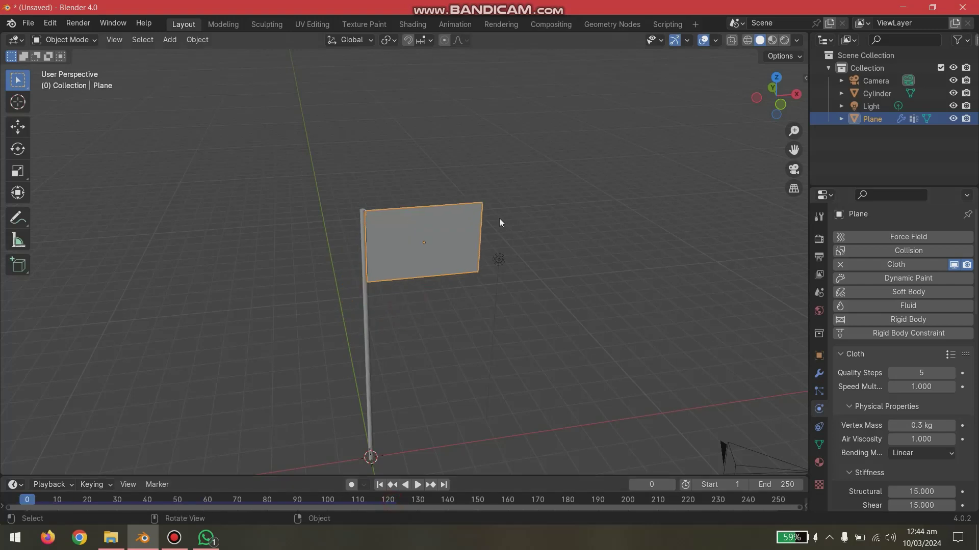
Set the self-collision distance of the flag's cloth to 0.1 m
{"action": "left_click", "coordinate": [533, 182]}
{"action": "left_click", "coordinate": [470, 225]}
{"action": "scroll", "coordinate": [931, 429], "scroll_direction": "down", "scroll_amount": 15}
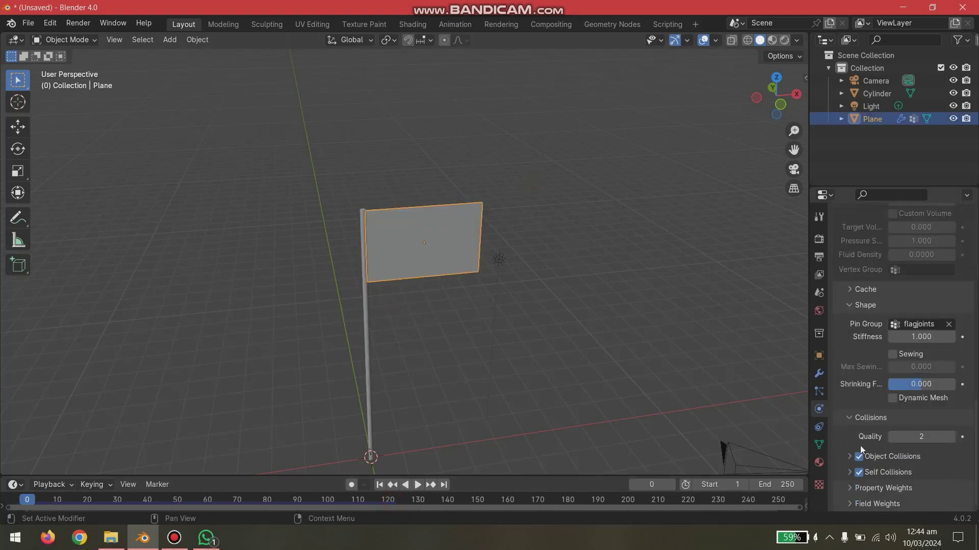
{"action": "left_click", "coordinate": [849, 472]}
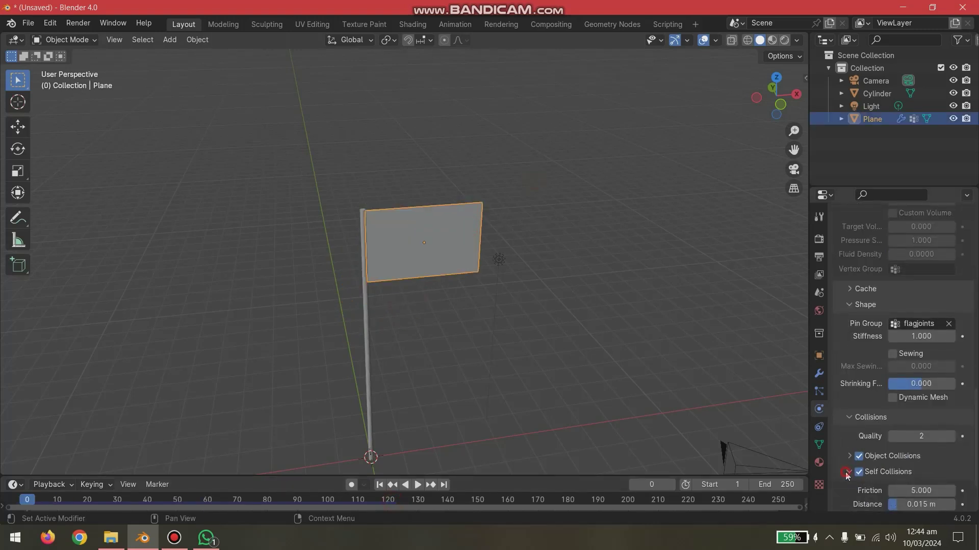
{"action": "scroll", "coordinate": [845, 473], "scroll_direction": "down", "scroll_amount": 3}
{"action": "left_click", "coordinate": [849, 391]}
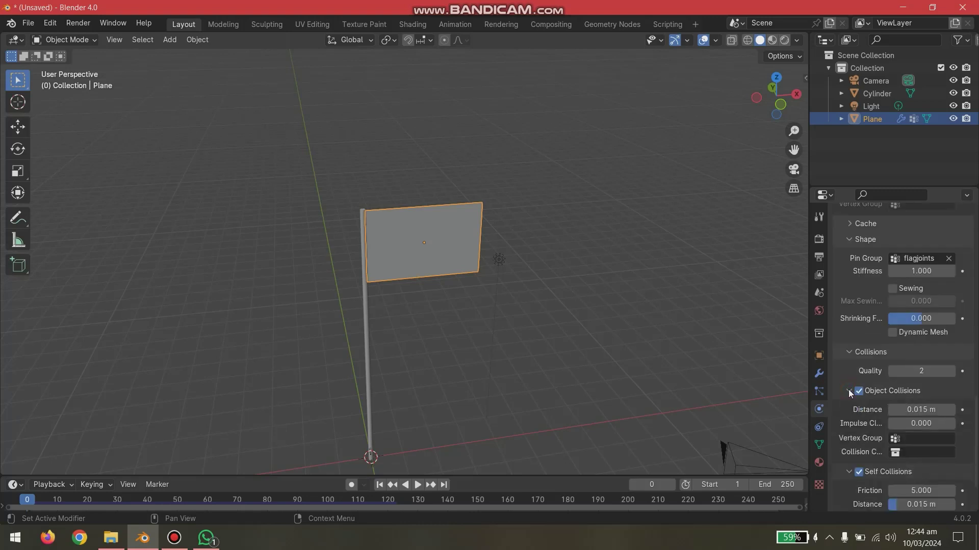
{"action": "left_click", "coordinate": [849, 391]}
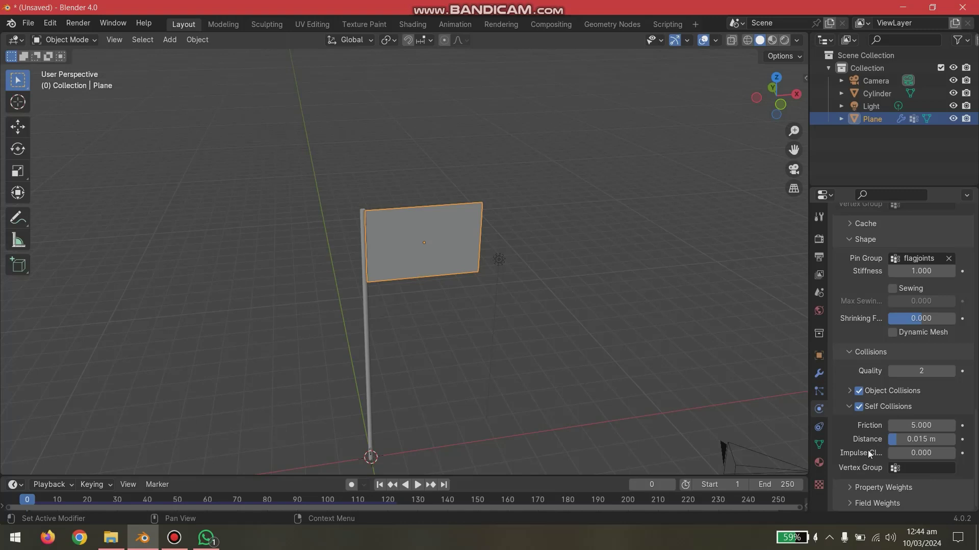
{"action": "double_click", "coordinate": [921, 438]}
{"action": "type", "text": "0.1"}
{"action": "key", "text": "Return"}
Play the simulation while viewing the flag from another side, and reset the self-collision distance to its default value
{"action": "left_click", "coordinate": [420, 484]}
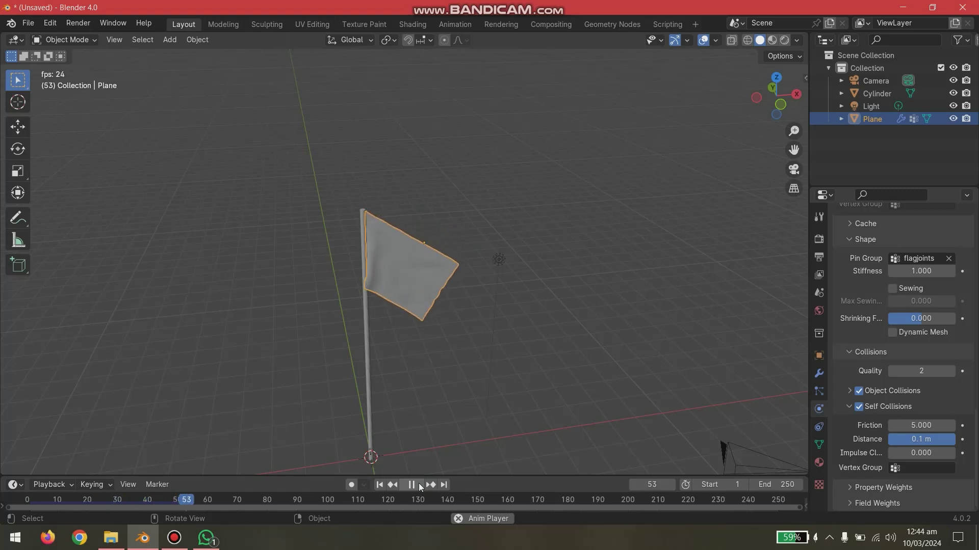
{"action": "middle_click_drag", "start_coordinate": [406, 375], "coordinate": [492, 360]}
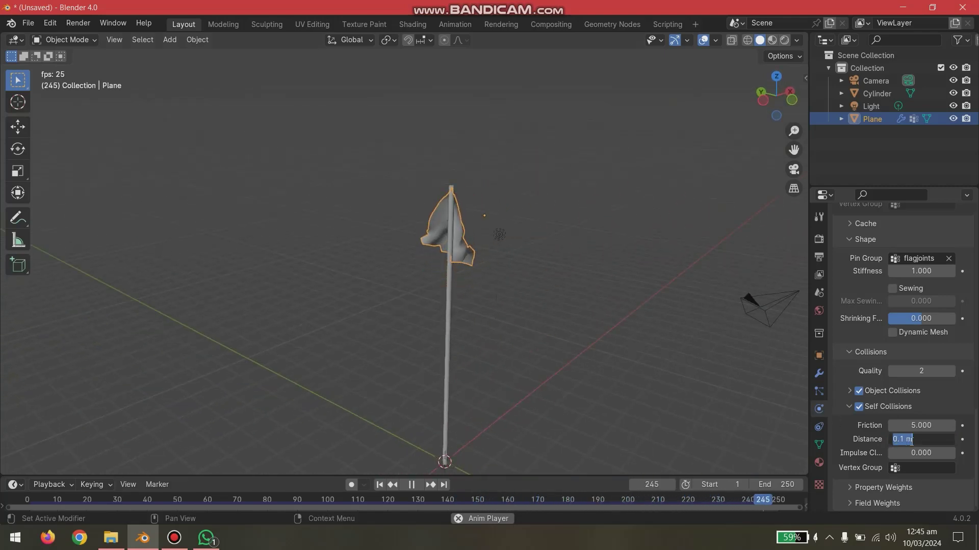
{"action": "right_click", "coordinate": [916, 430]}
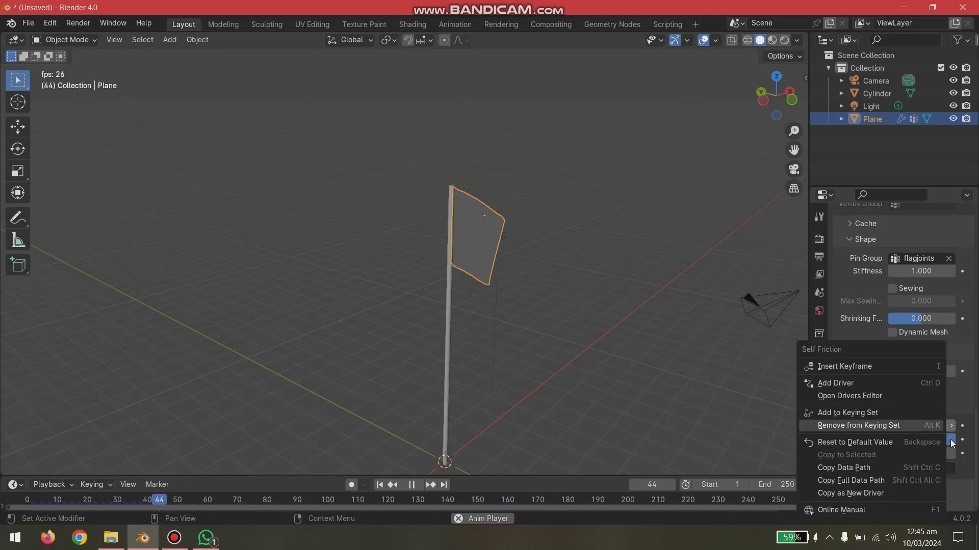
{"action": "right_click", "coordinate": [947, 442]}
{"action": "left_click", "coordinate": [886, 442]}
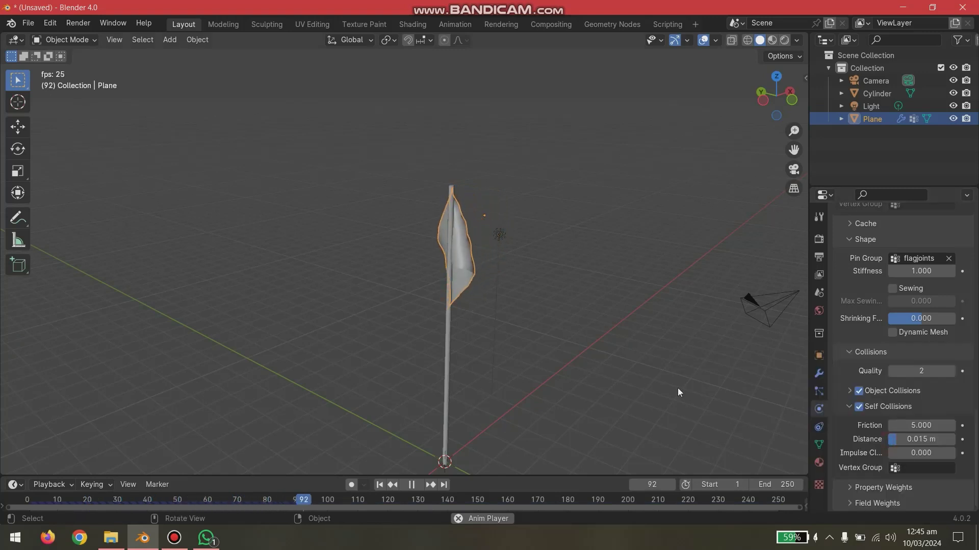
Set the self-collision distance of the flag's cloth to 0.05 m
{"action": "left_click", "coordinate": [920, 440]}
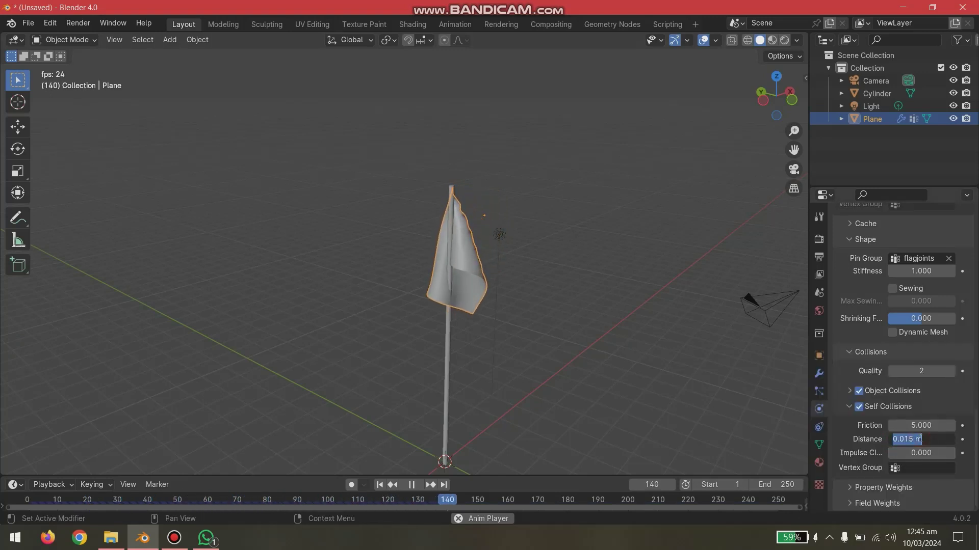
{"action": "type", "text": "0.05"}
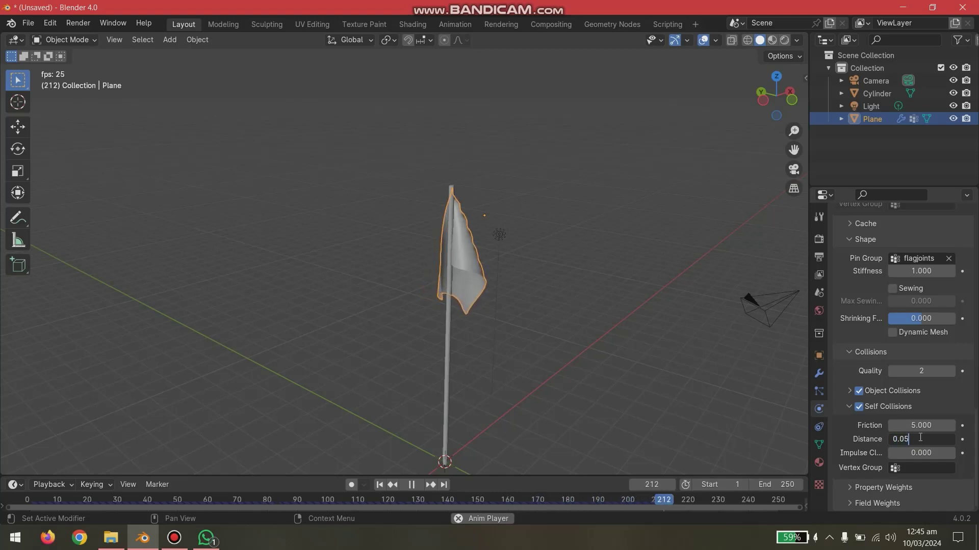
{"action": "key", "text": "Return"}
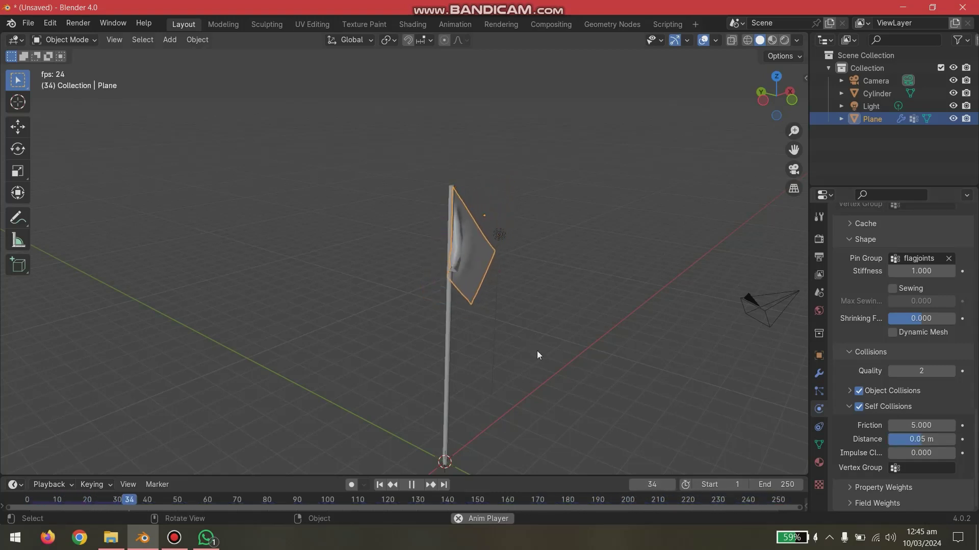
Review the running flag simulation from the front, stop playback and return to frame 0
{"action": "middle_click_drag", "start_coordinate": [537, 351], "coordinate": [505, 332]}
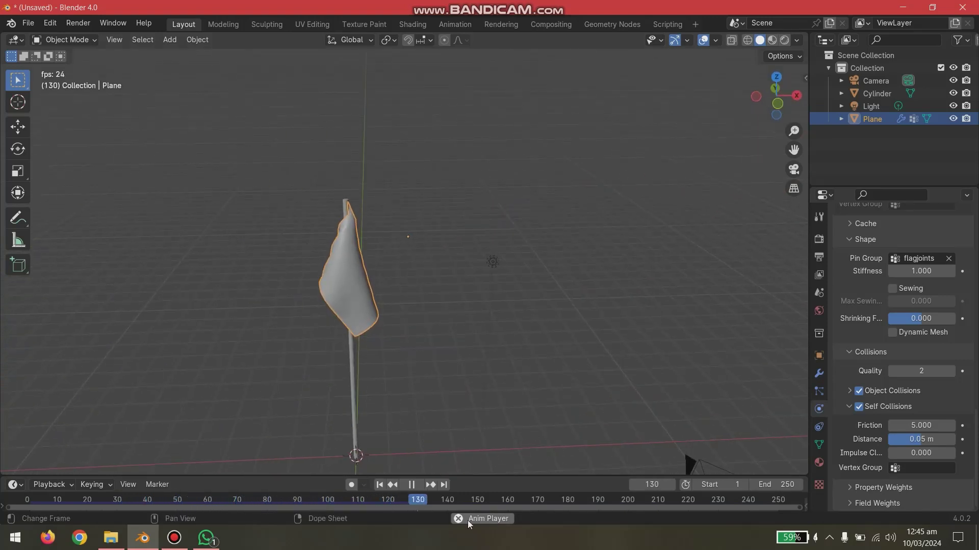
{"action": "left_click", "coordinate": [411, 485]}
{"action": "left_click_drag", "start_coordinate": [464, 504], "coordinate": [8, 448]}
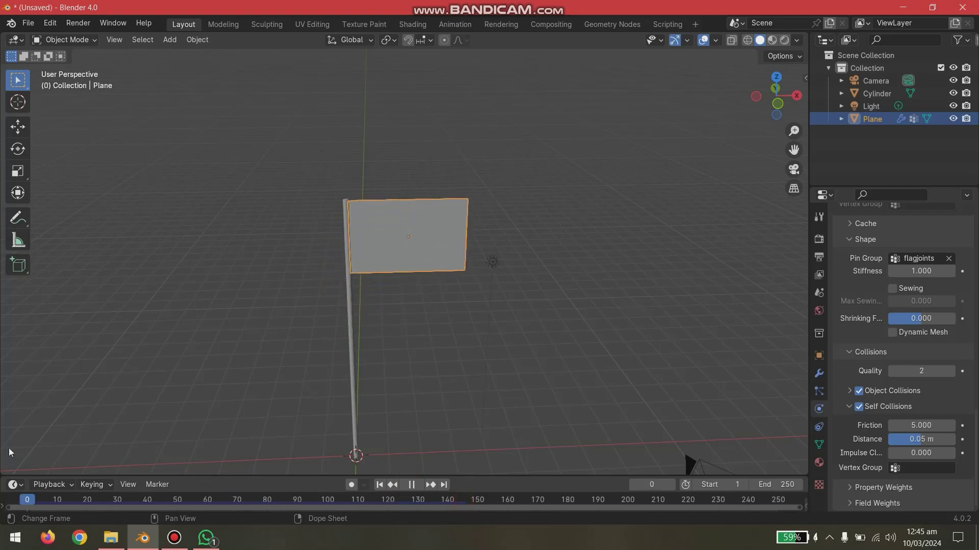
Add Collision physics to the pole cylinder and play the flag simulation from frame 0
{"action": "left_click", "coordinate": [352, 350]}
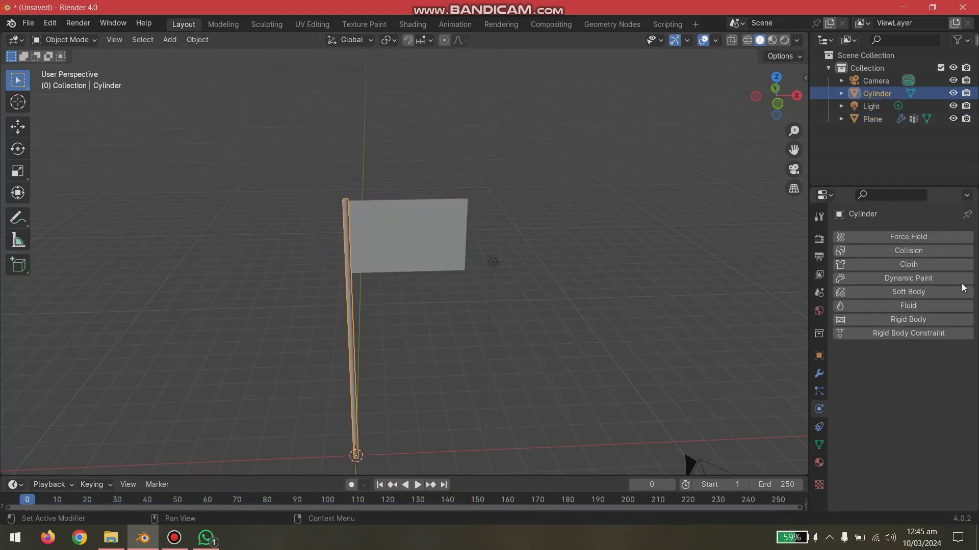
{"action": "left_click", "coordinate": [919, 255]}
{"action": "scroll", "coordinate": [886, 387], "scroll_direction": "down", "scroll_amount": 3}
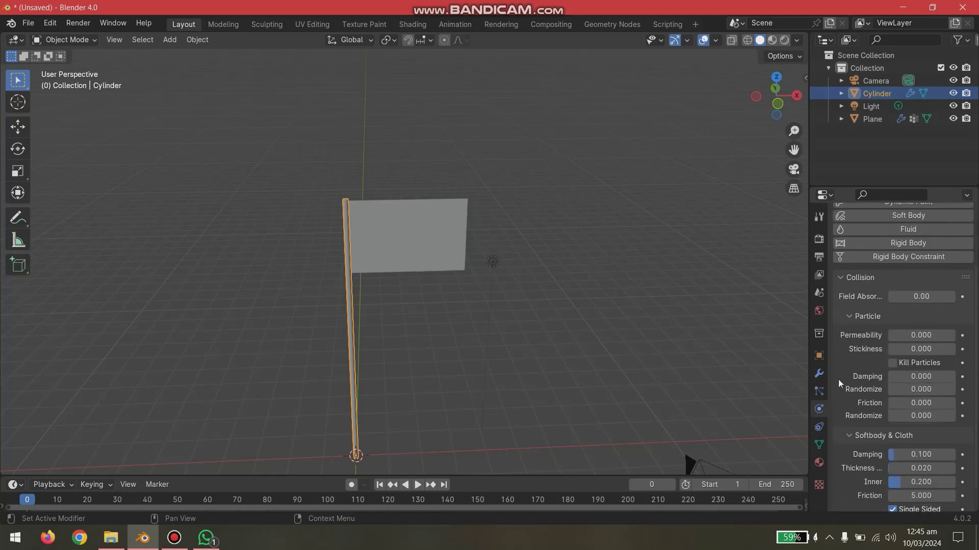
{"action": "scroll", "coordinate": [839, 415], "scroll_direction": "down", "scroll_amount": 1}
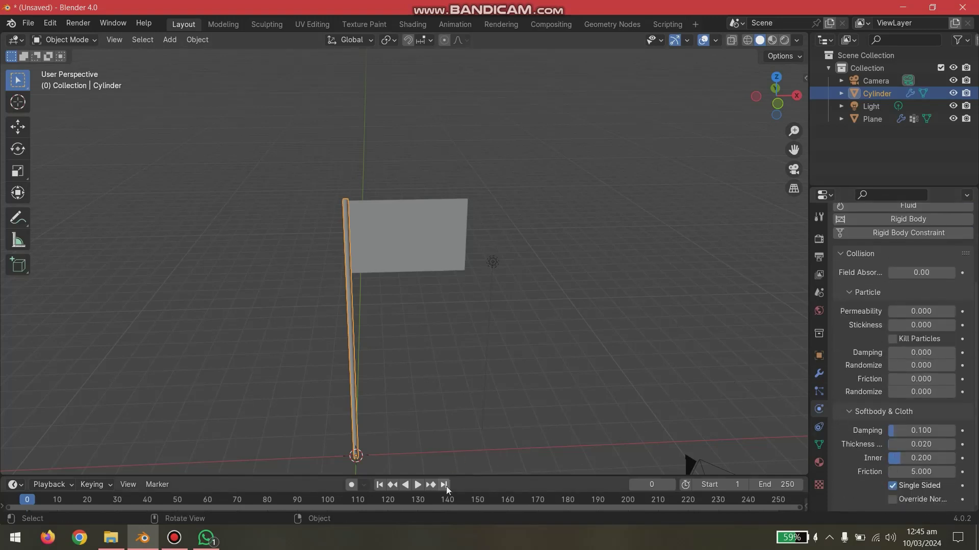
{"action": "left_click", "coordinate": [417, 485]}
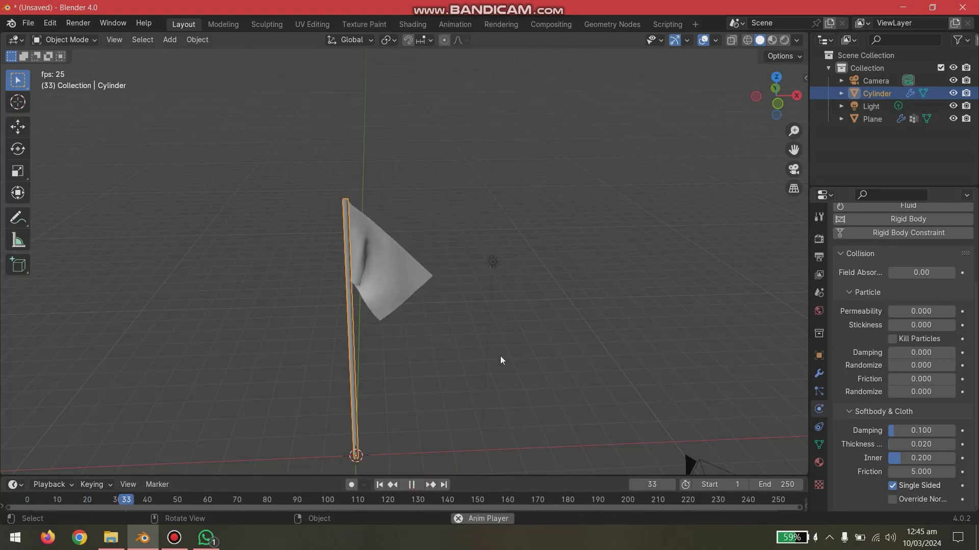
Review the running flag simulation with the pole collision from another angle, stop playback and return to frame 0
{"action": "mouse_move", "coordinate": [404, 342]}
{"action": "middle_mouse_down"}
{"action": "mouse_move", "coordinate": [471, 327]}
{"action": "mouse_move", "coordinate": [368, 346]}
{"action": "mouse_move", "coordinate": [433, 336]}
{"action": "mouse_move", "coordinate": [274, 328]}
{"action": "mouse_move", "coordinate": [414, 337]}
{"action": "middle_mouse_up"}
{"action": "left_click", "coordinate": [442, 383]}
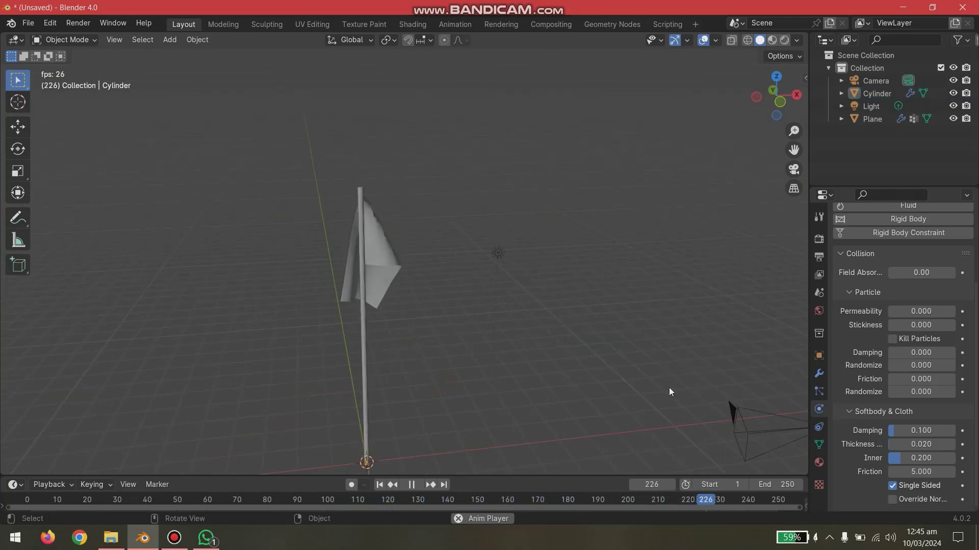
{"action": "left_click", "coordinate": [411, 486]}
{"action": "left_click_drag", "start_coordinate": [245, 502], "coordinate": [27, 502]}
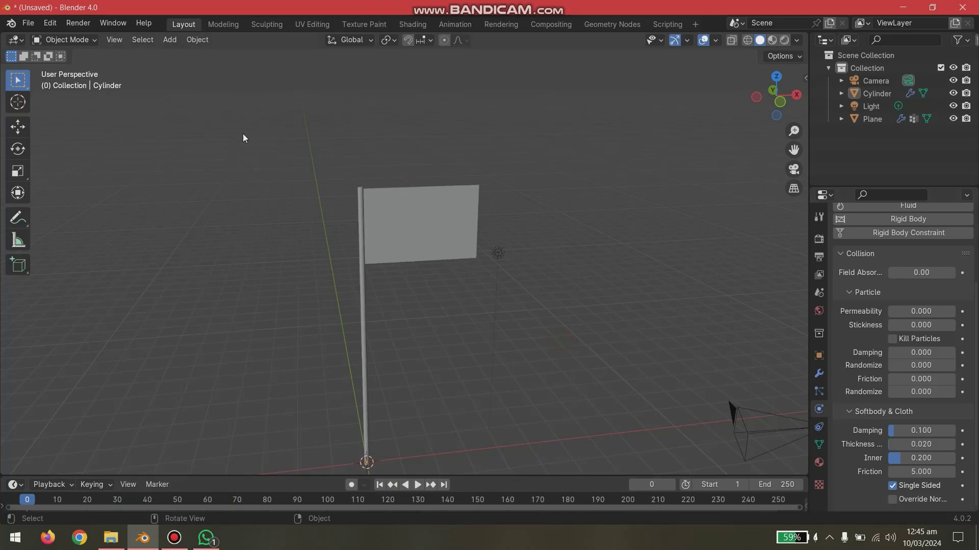
Add a Wind force field at the pole's base and raise it about 6.87 m along Z to flag height
{"action": "left_click", "coordinate": [169, 40]}
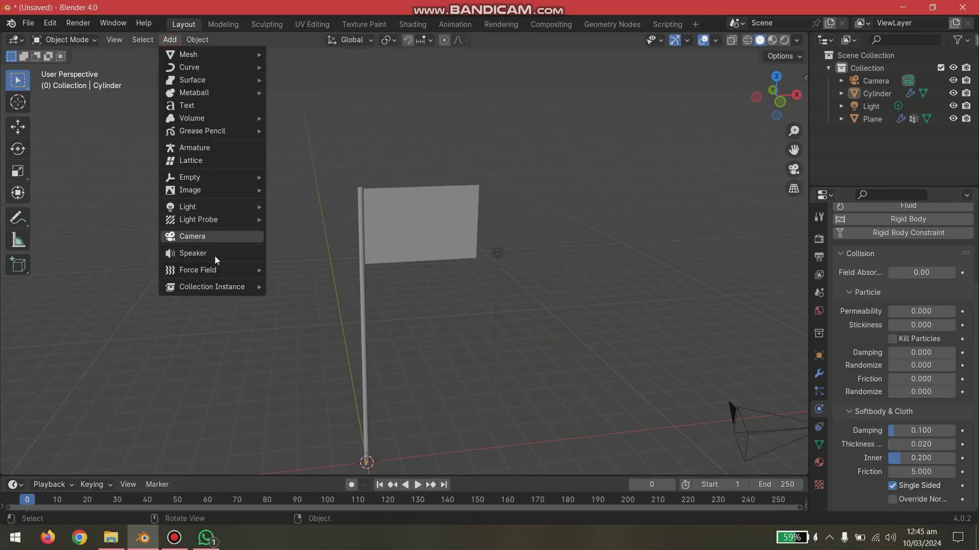
{"action": "mouse_move", "coordinate": [219, 276]}
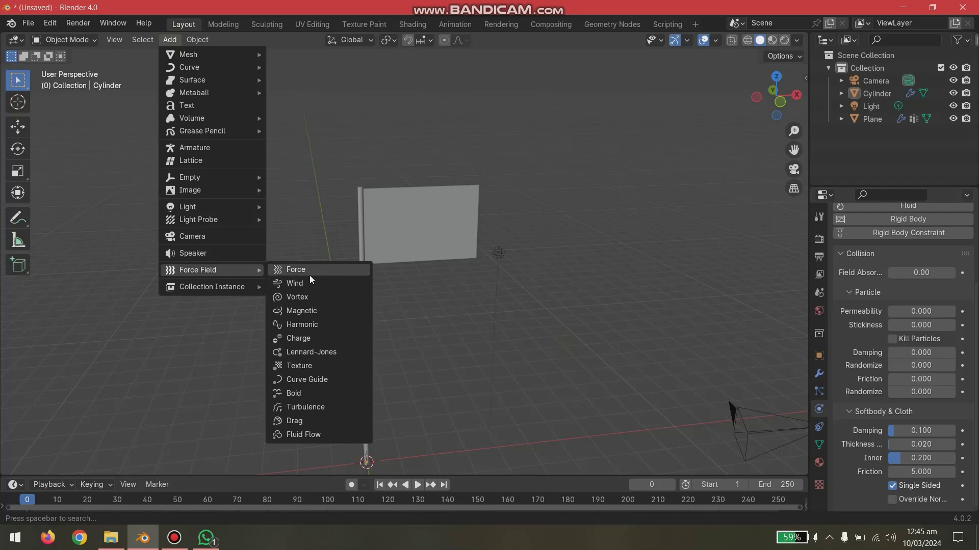
{"action": "left_click", "coordinate": [297, 284]}
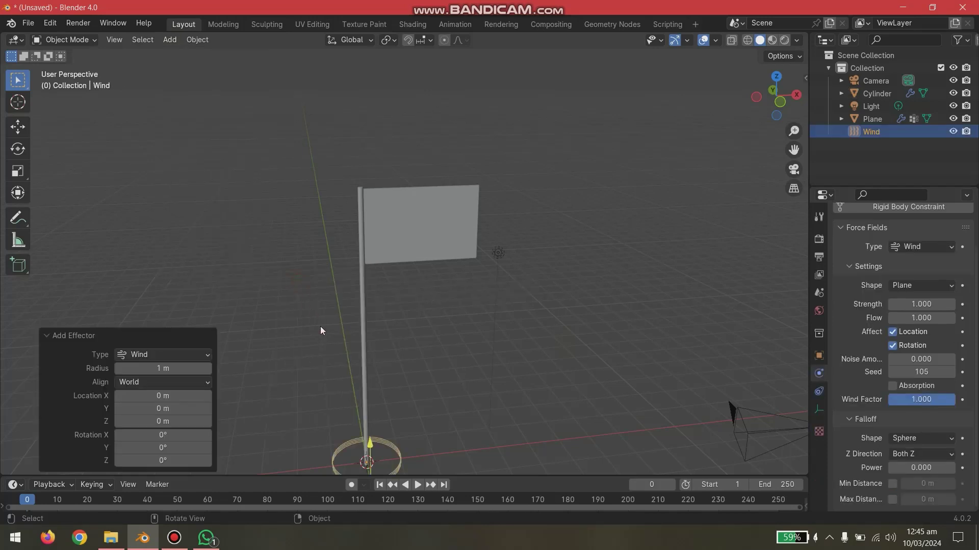
{"action": "key", "text": "g"}
{"action": "key", "text": "z"}
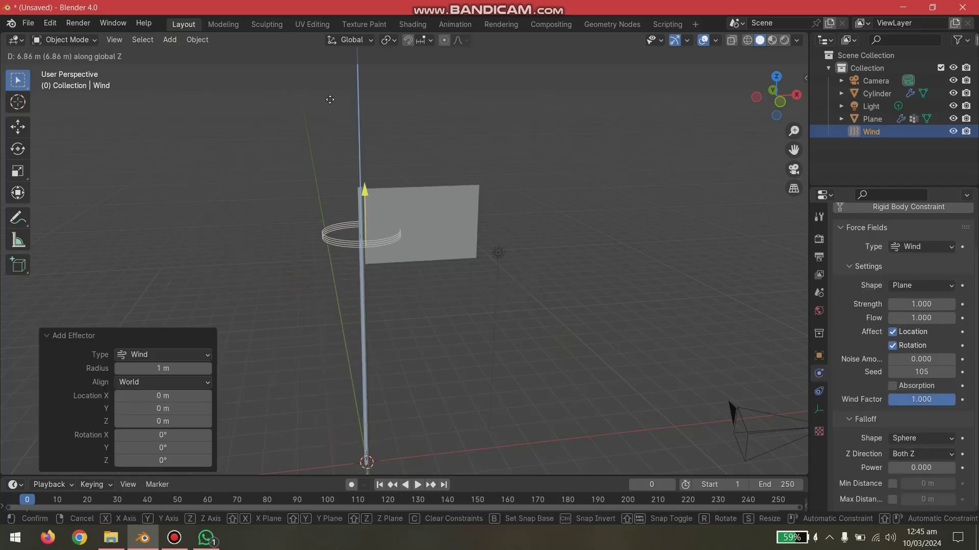
{"action": "left_click", "coordinate": [498, 220]}
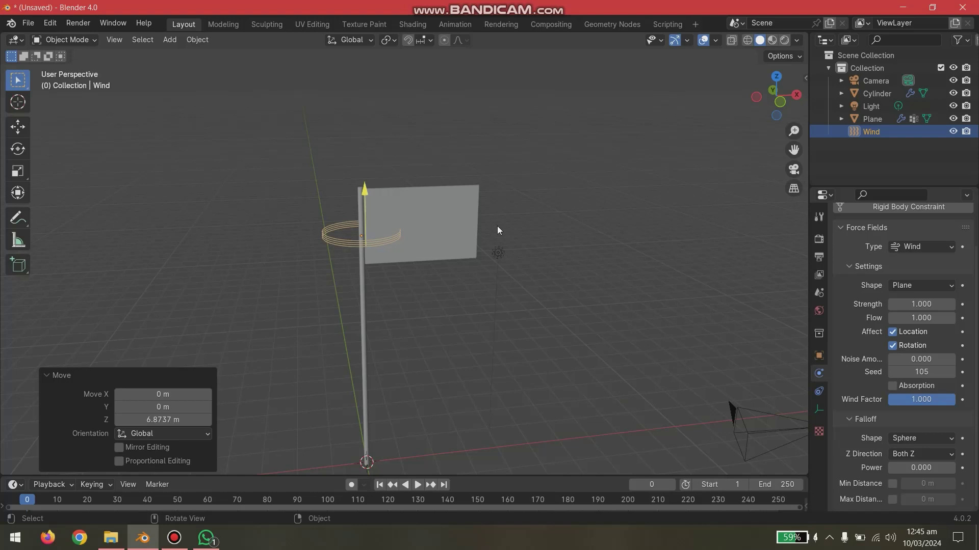
Try a Y rotation of -90° on the wind force field, and set it to 90° to point along the flag
{"action": "left_click", "coordinate": [819, 355]}
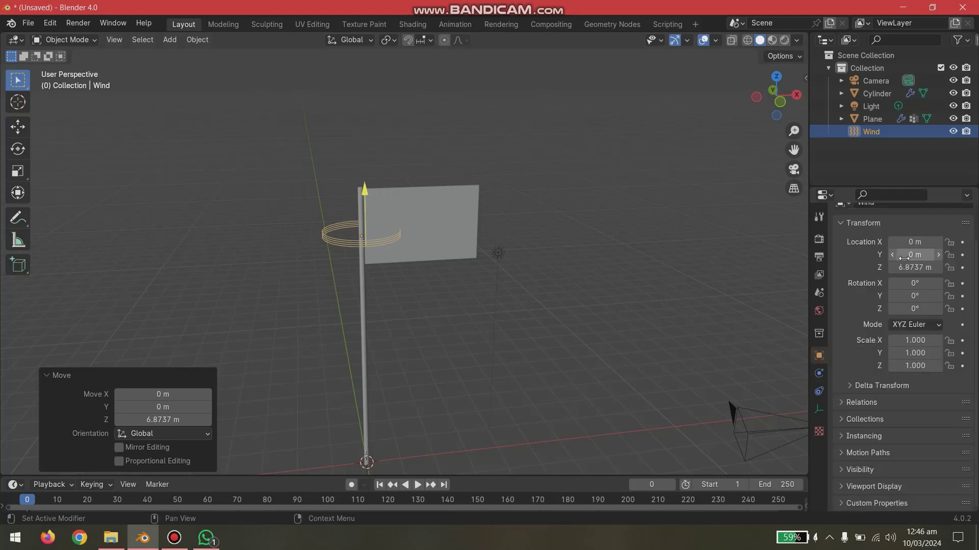
{"action": "left_click", "coordinate": [910, 299]}
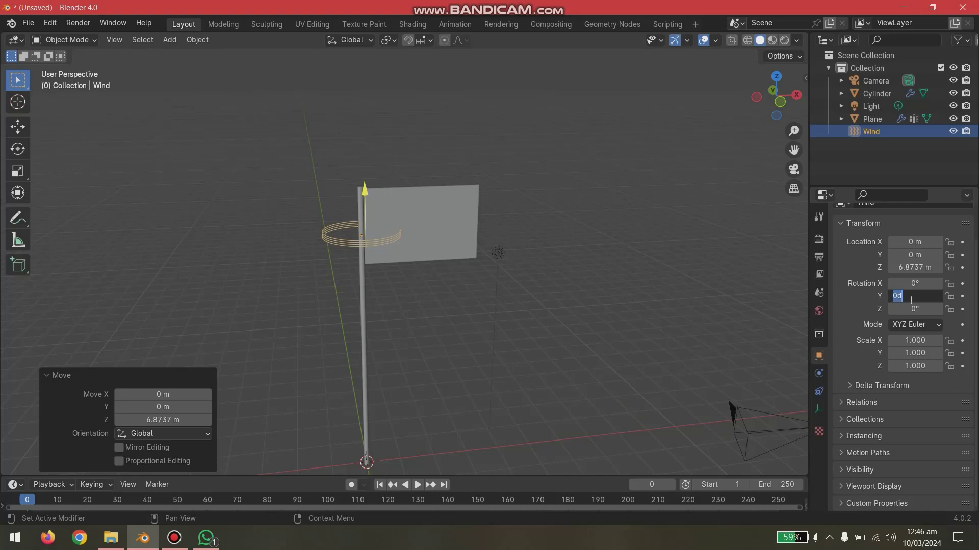
{"action": "type", "text": "-90"}
{"action": "key", "text": "Return"}
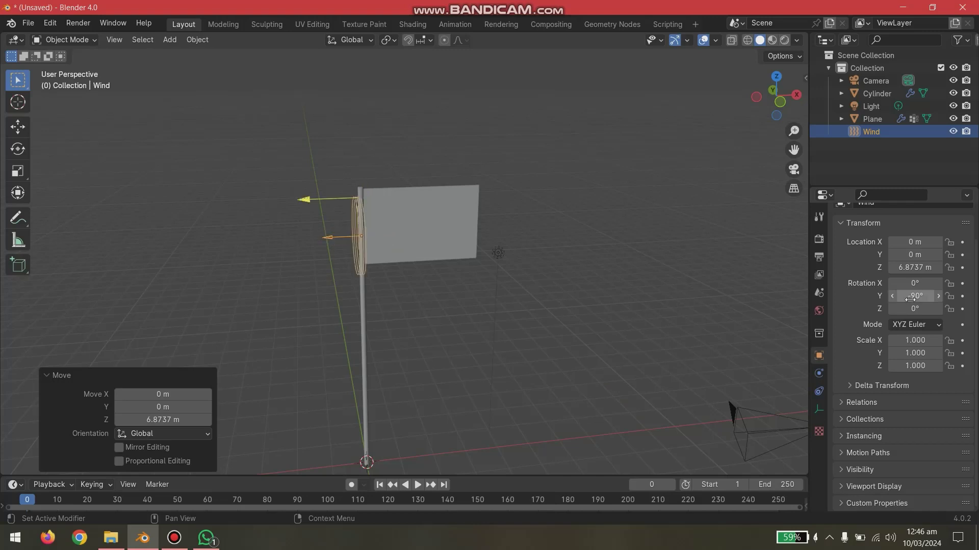
{"action": "left_click", "coordinate": [910, 299]}
{"action": "type", "text": "90"}
{"action": "key", "text": "Return"}
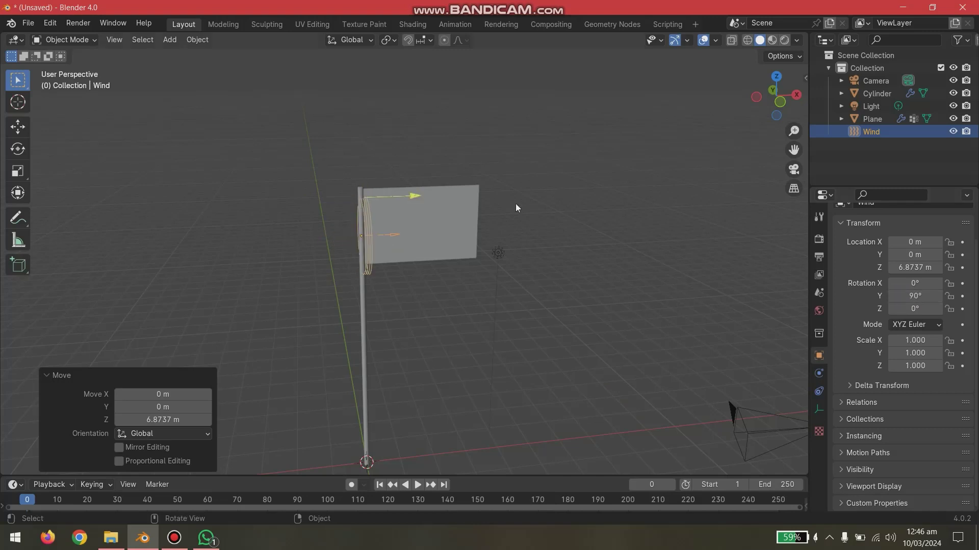
Move the wind force field about -2.81 m along X, to the side of the pole opposite the flag
{"action": "key", "text": "g"}
{"action": "key", "text": "x"}
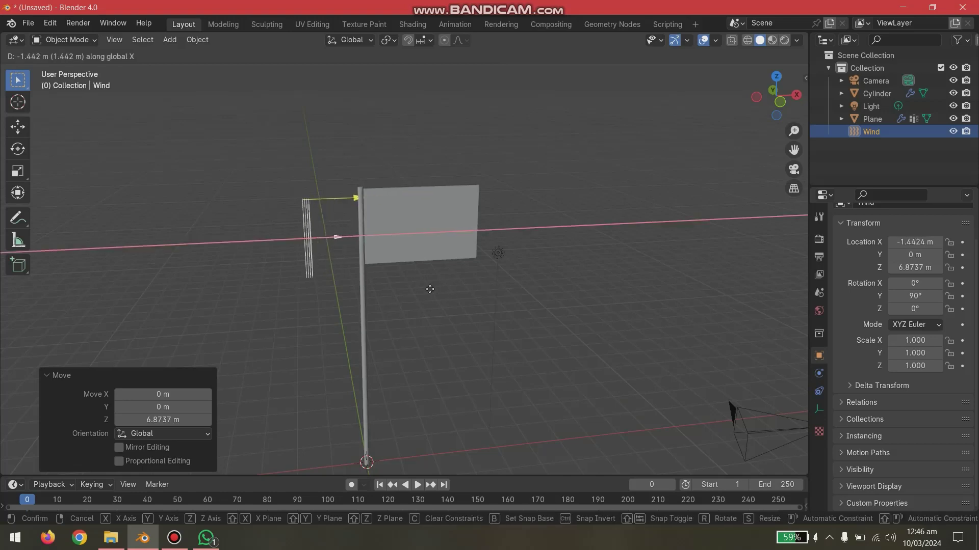
{"action": "left_click", "coordinate": [338, 397]}
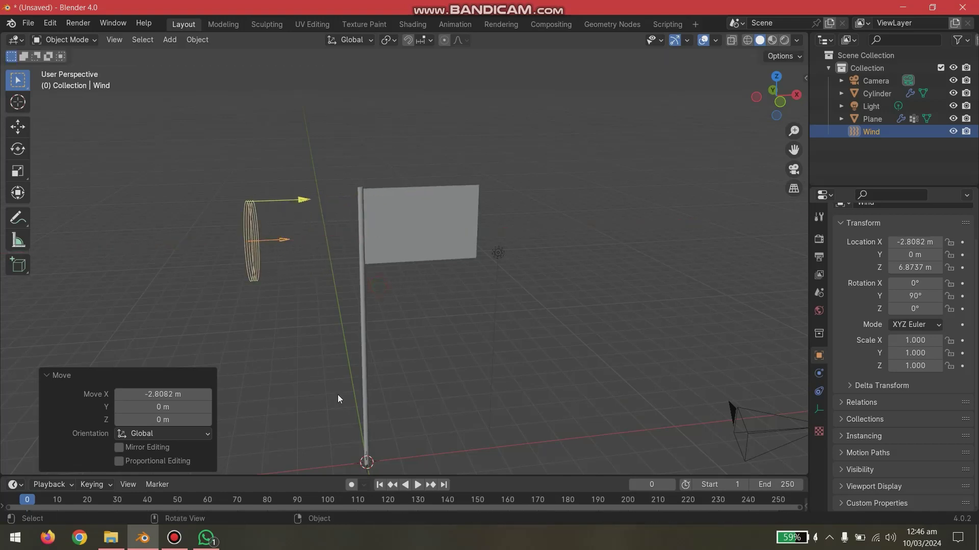
Play the flag simulation with the wind force field, stop it and return to frame 0
{"action": "left_click", "coordinate": [418, 485]}
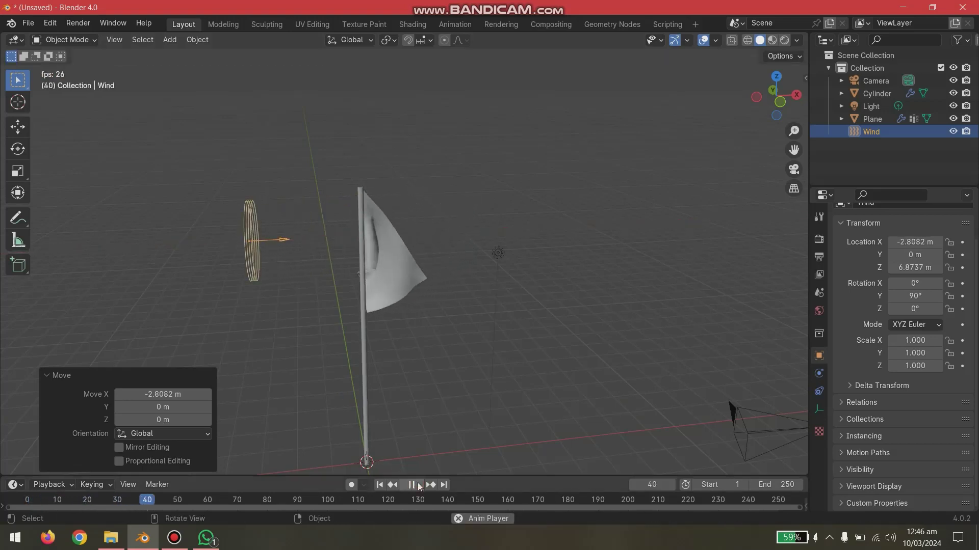
{"action": "left_click", "coordinate": [418, 484]}
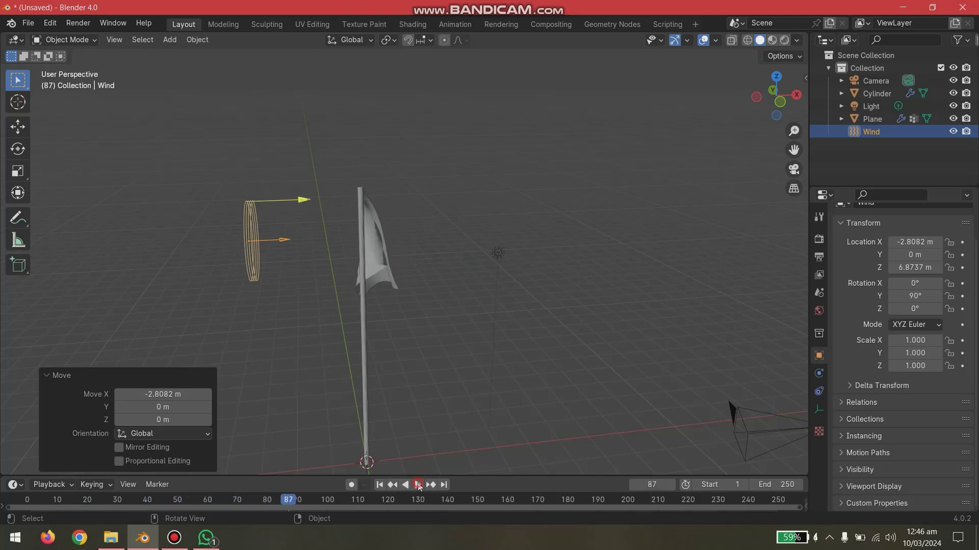
{"action": "left_click_drag", "start_coordinate": [277, 497], "coordinate": [27, 500]}
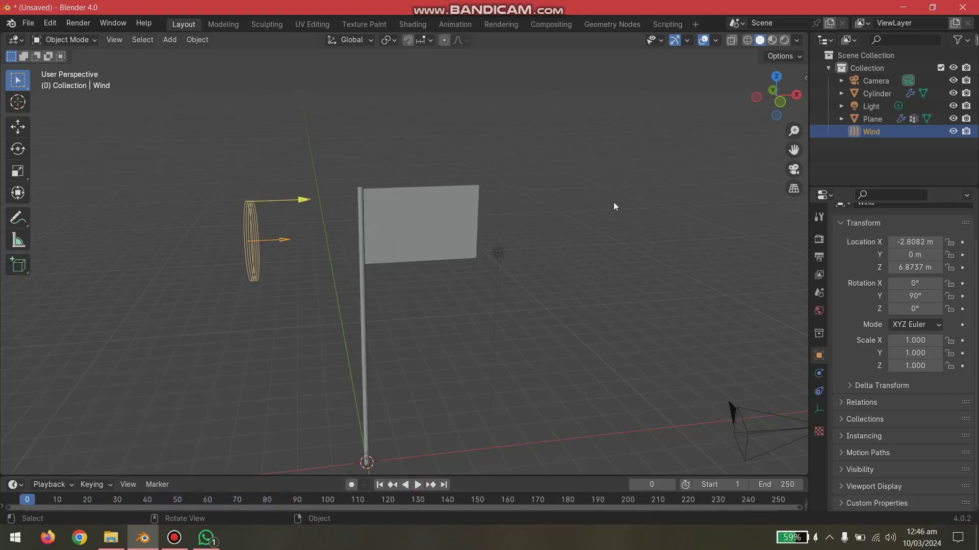
Scale the wind force field up uniformly by a factor of about 1.93
{"action": "left_click", "coordinate": [192, 332]}
{"action": "left_click", "coordinate": [249, 221]}
{"action": "key", "text": "s"}
{"action": "left_click", "coordinate": [732, 411]}
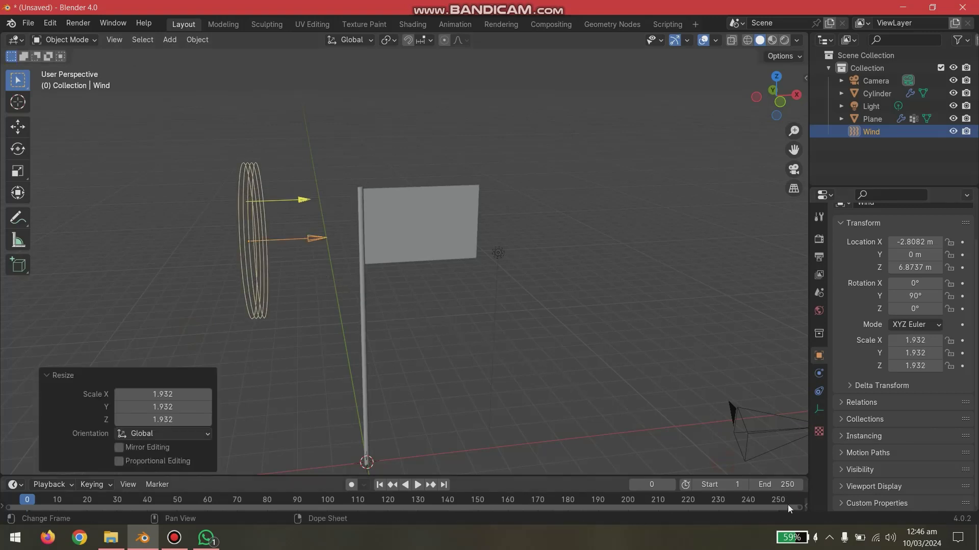
Set the wind force field's strength to 50 and check its extent around the flag
{"action": "left_click", "coordinate": [819, 374]}
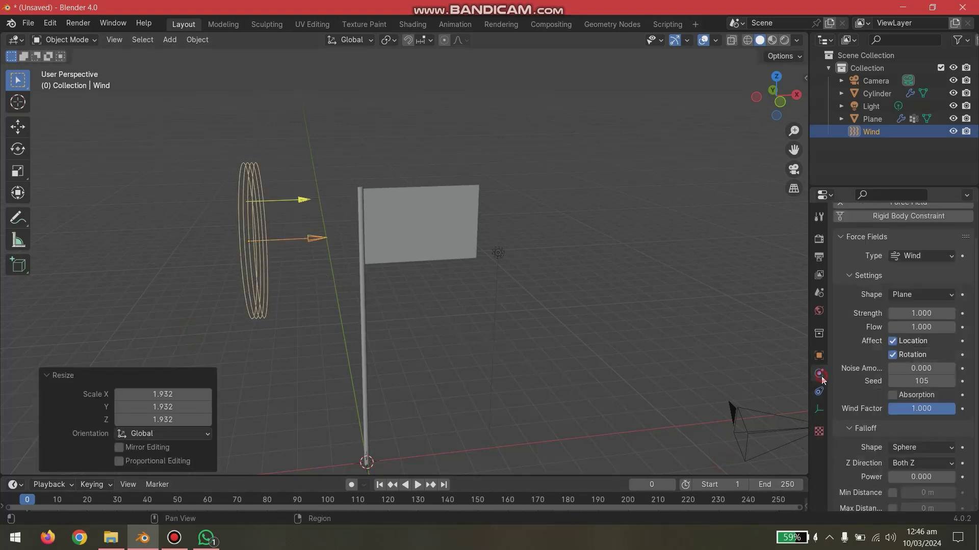
{"action": "double_click", "coordinate": [914, 314]}
{"action": "type", "text": "50"}
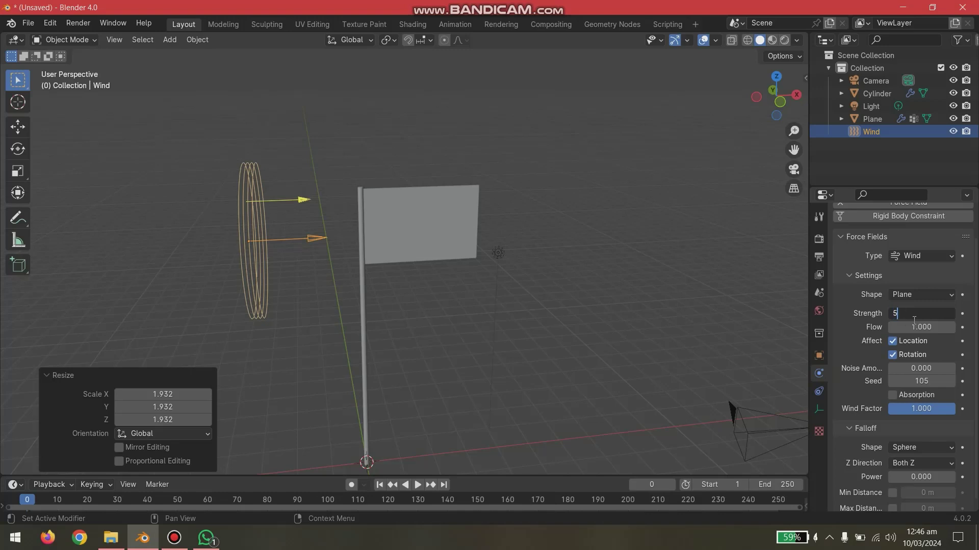
{"action": "key", "text": "Return"}
{"action": "scroll", "coordinate": [535, 340], "scroll_direction": "down", "scroll_amount": 5}
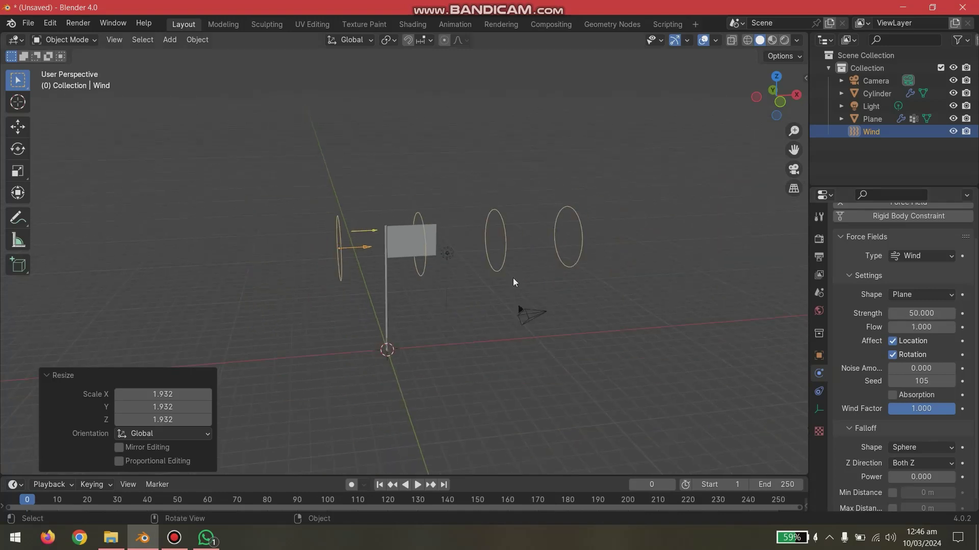
{"action": "scroll", "coordinate": [404, 246], "scroll_direction": "up", "scroll_amount": 5}
{"action": "scroll", "coordinate": [399, 250], "scroll_direction": "down", "scroll_amount": 1}
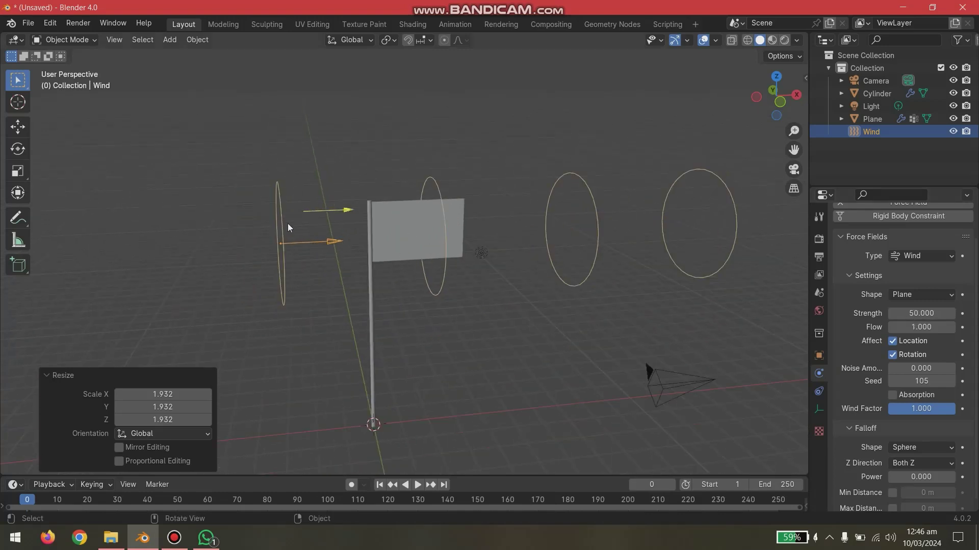
Test a wind flow of 100 by playing the flag simulation, and set the flow back to 1
{"action": "double_click", "coordinate": [910, 327]}
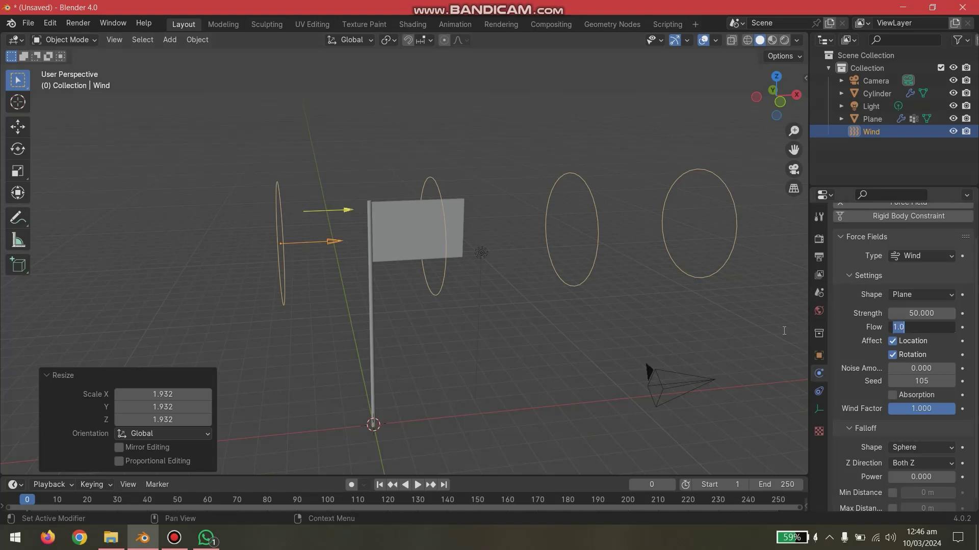
{"action": "type", "text": "100"}
{"action": "key", "text": "Return"}
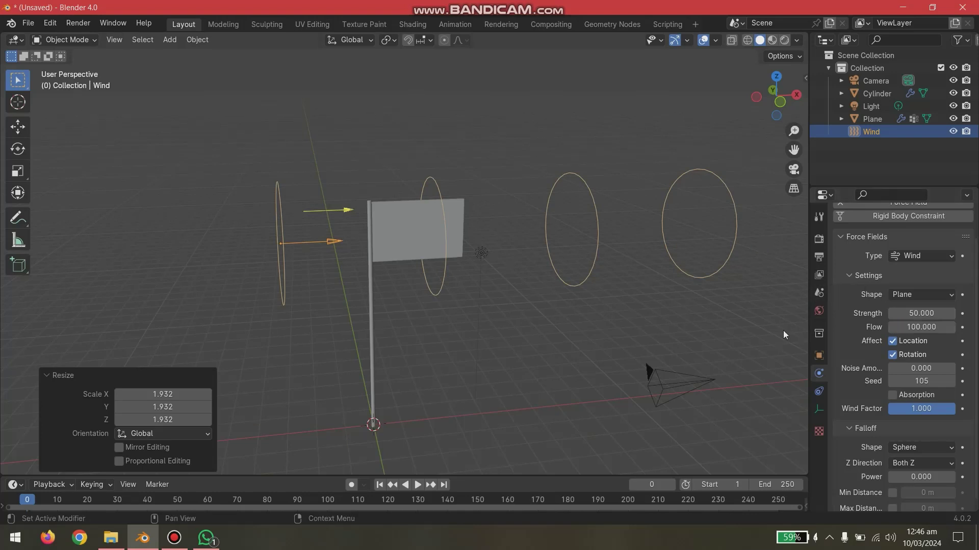
{"action": "left_click", "coordinate": [417, 484]}
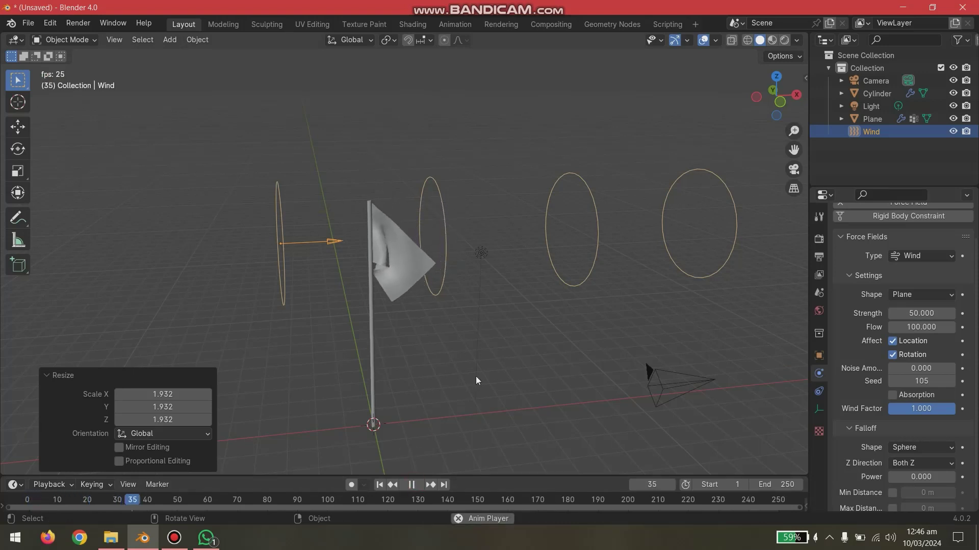
{"action": "double_click", "coordinate": [915, 327]}
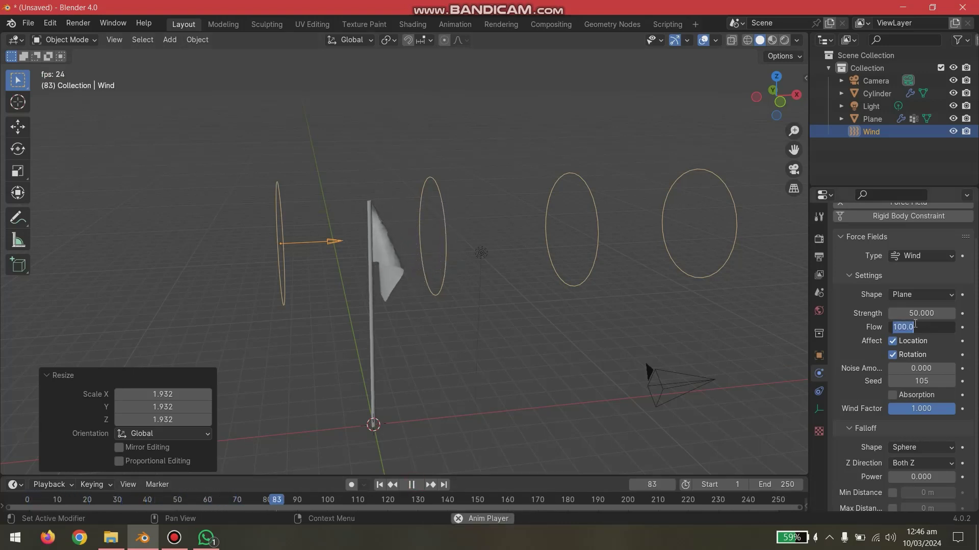
{"action": "type", "text": "1"}
{"action": "key", "text": "Return"}
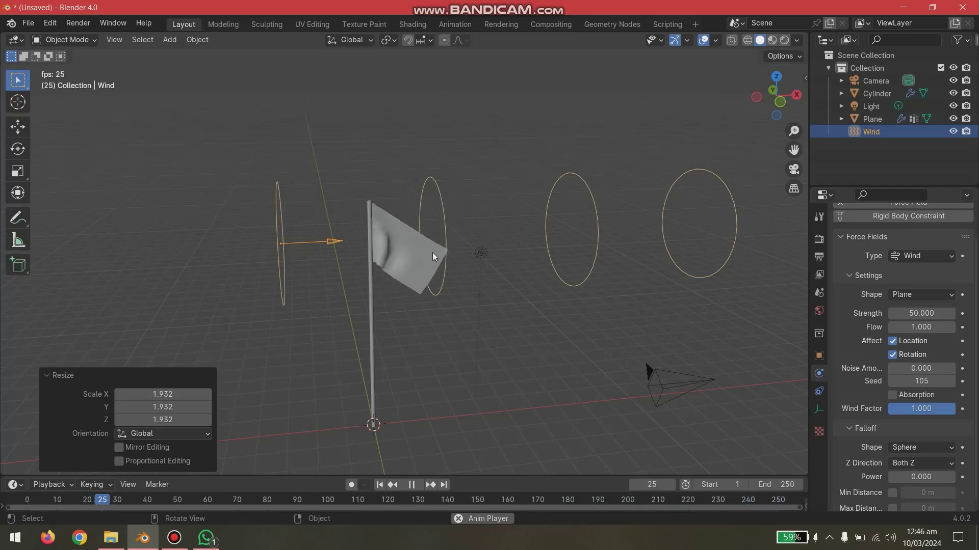
Set the wind force field's strength to 100 while the simulation plays
{"action": "left_click", "coordinate": [907, 314]}
{"action": "type", "text": "100"}
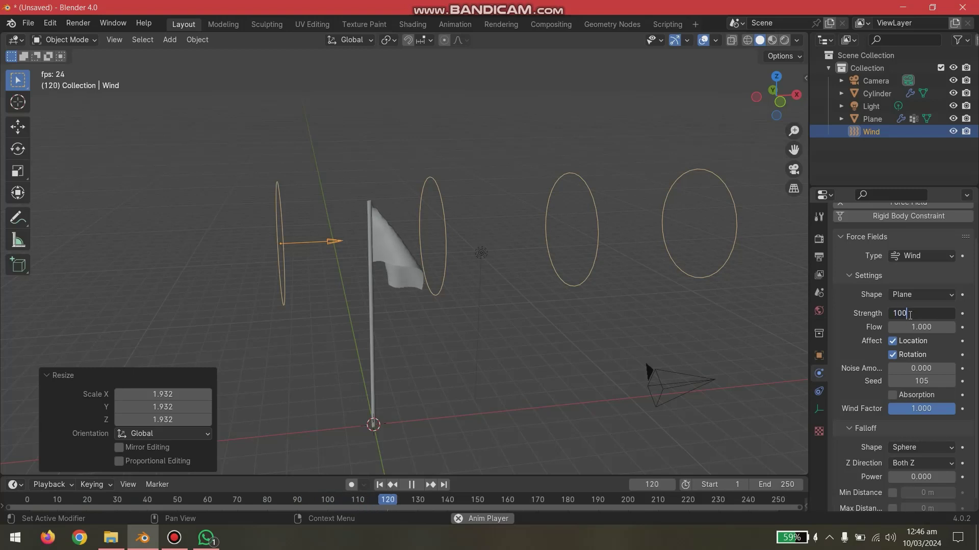
{"action": "key", "text": "Return"}
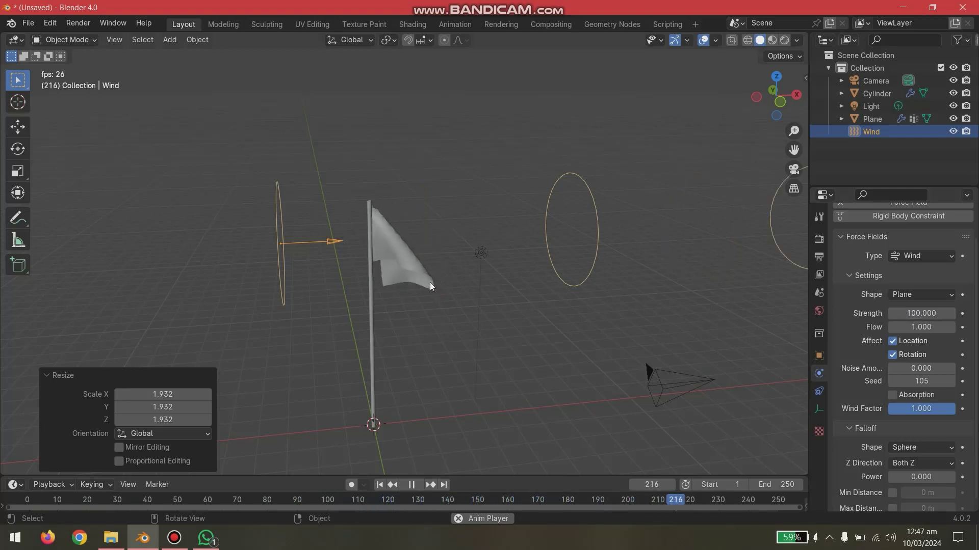
Set the wind force field's strength to 200 during playback and select the flag plane
{"action": "left_click", "coordinate": [921, 313]}
{"action": "type", "text": "2"}
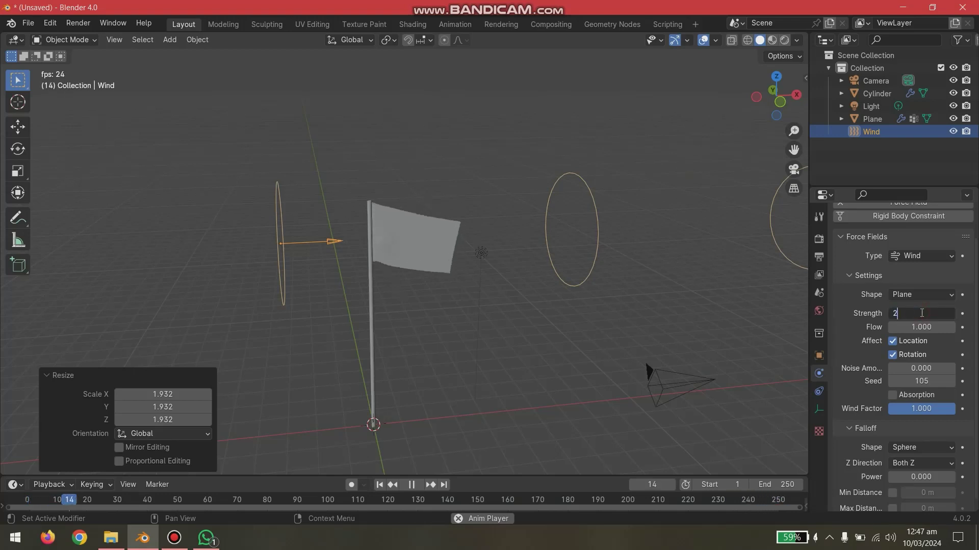
{"action": "type", "text": "00"}
{"action": "key", "text": "Return"}
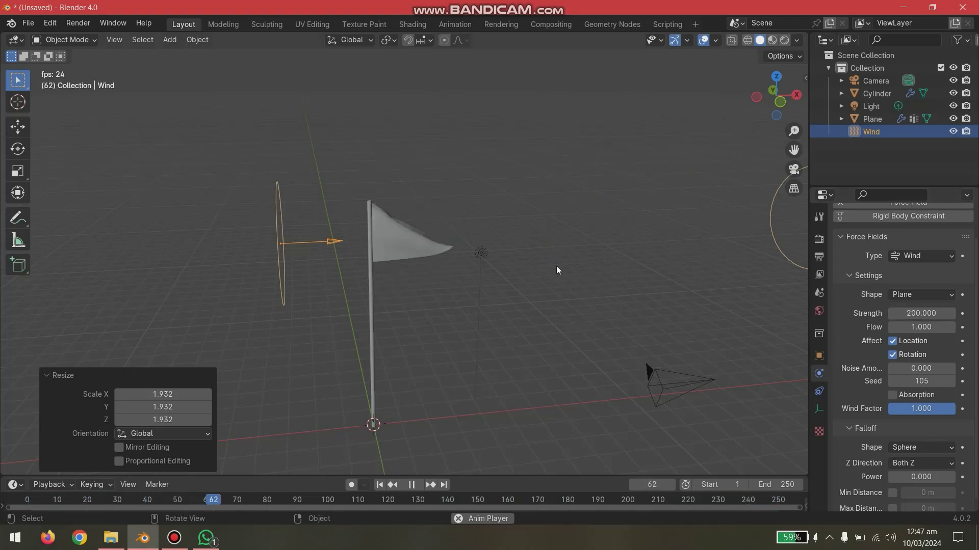
{"action": "left_click", "coordinate": [427, 256]}
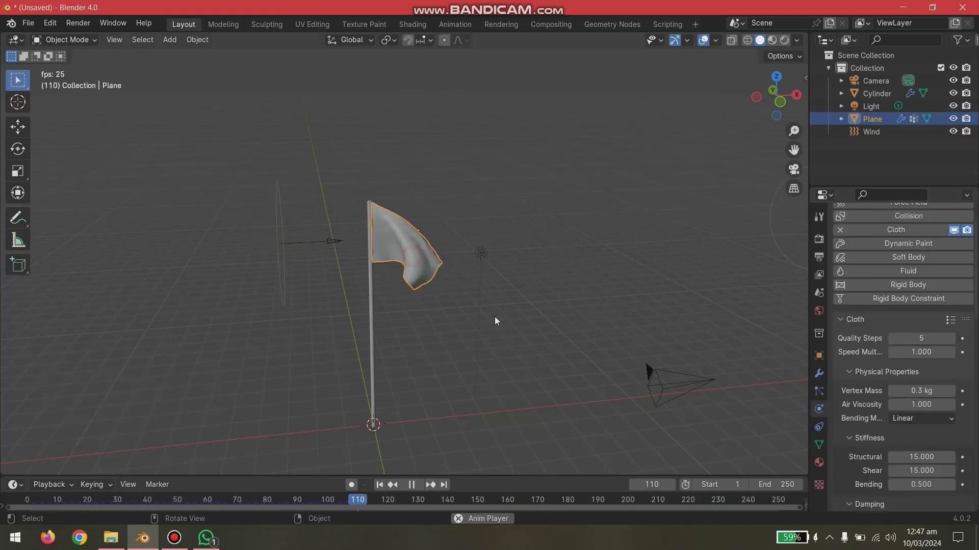